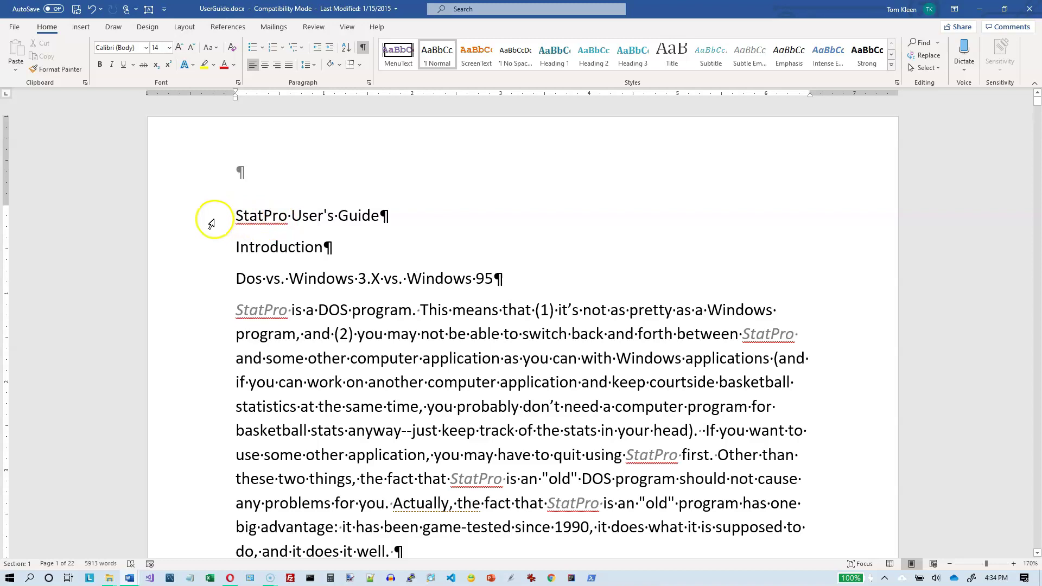
# Step: Try the Heading 1 style on the "StatPro User's Guide" line, and undo it
pyautogui.click(212, 223)
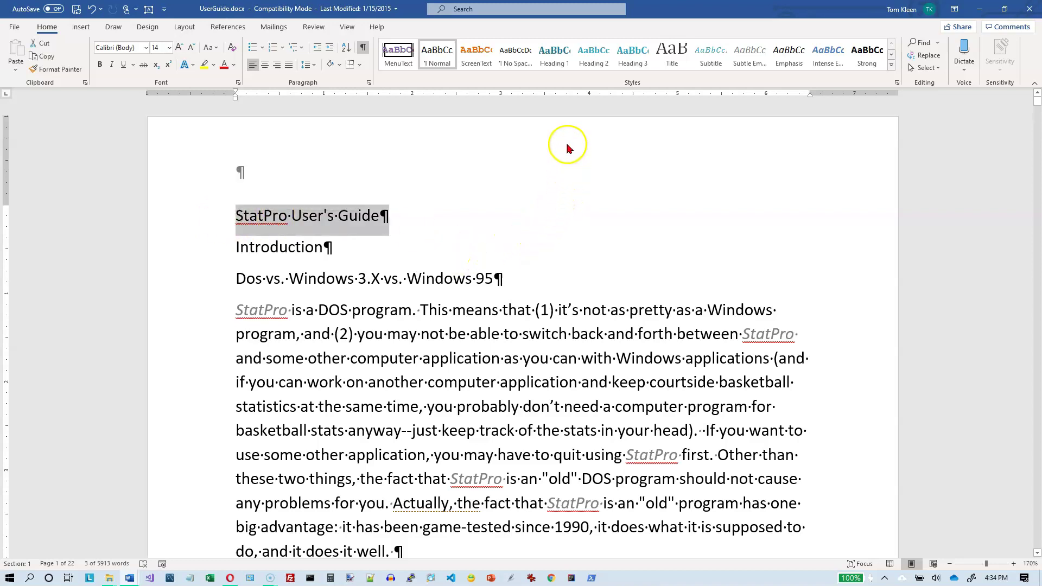
pyautogui.click(554, 59)
pyautogui.click(553, 64)
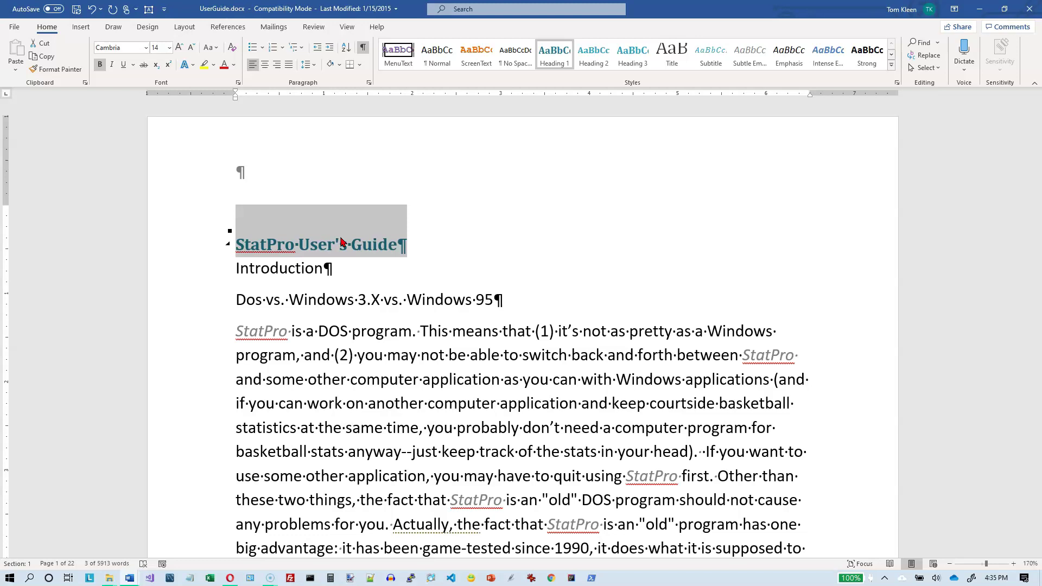
pyautogui.click(93, 13)
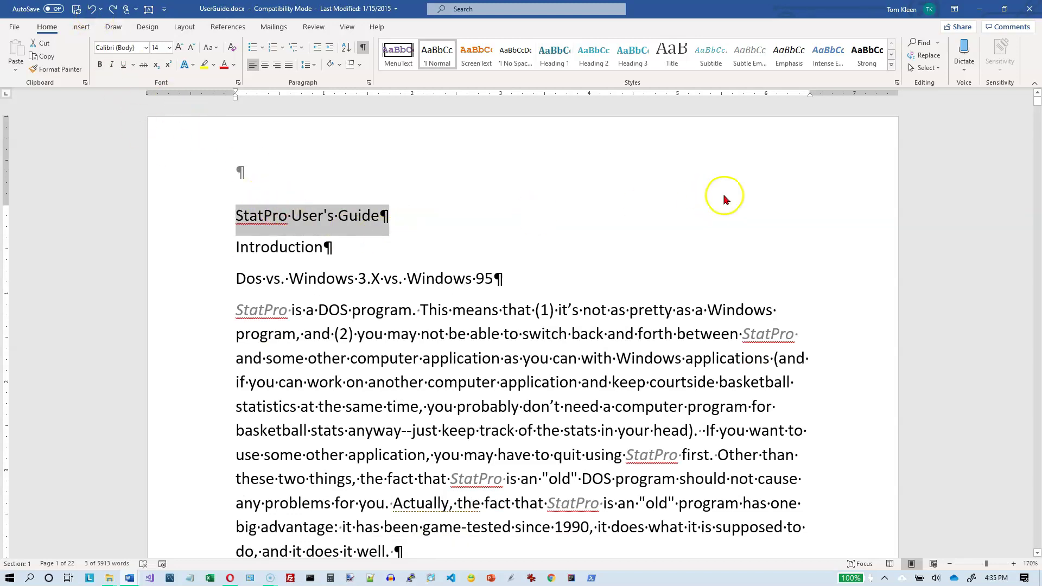
# Step: Examine which styles are used by the opening lines, the "Windows Installation" heading and the INSTALL command text
pyautogui.moveTo(1036, 102)
pyautogui.mouseDown()
pyautogui.moveTo(1030, 391)
pyautogui.moveTo(1036, 126)
pyautogui.moveTo(1023, 96)
pyautogui.mouseUp()
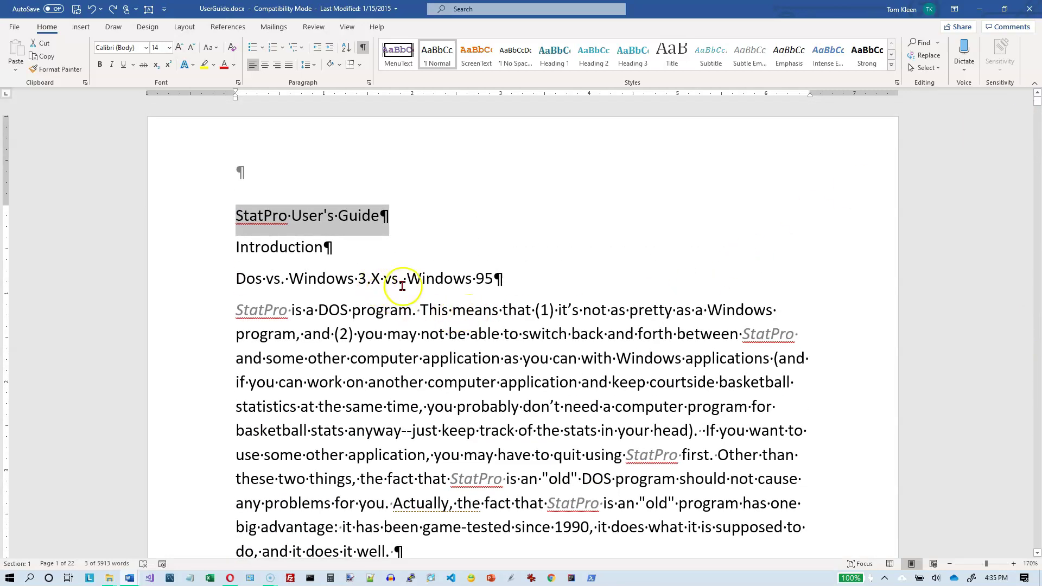
pyautogui.click(493, 280)
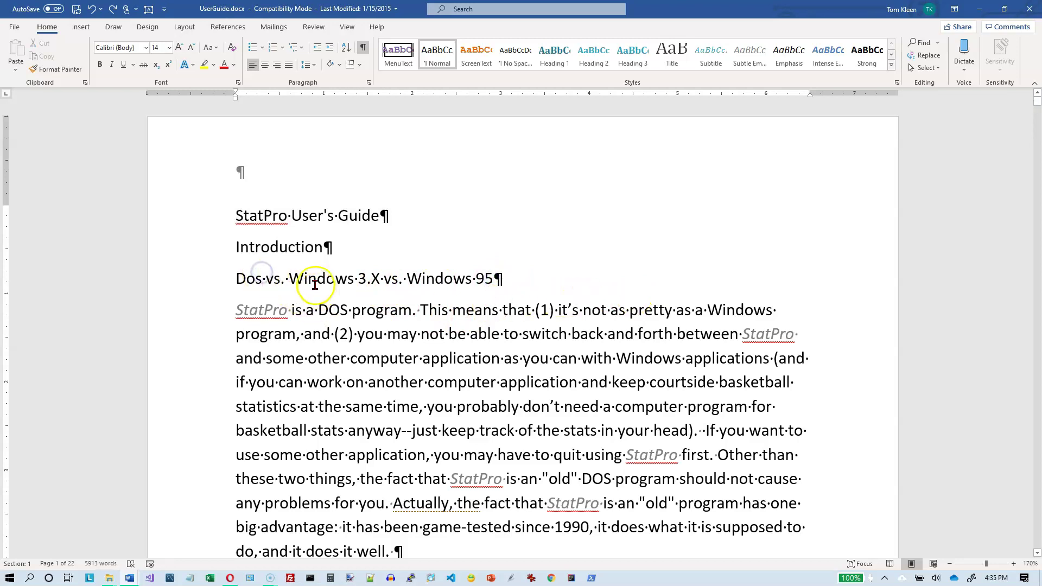
pyautogui.scroll(-10, 514, 368)
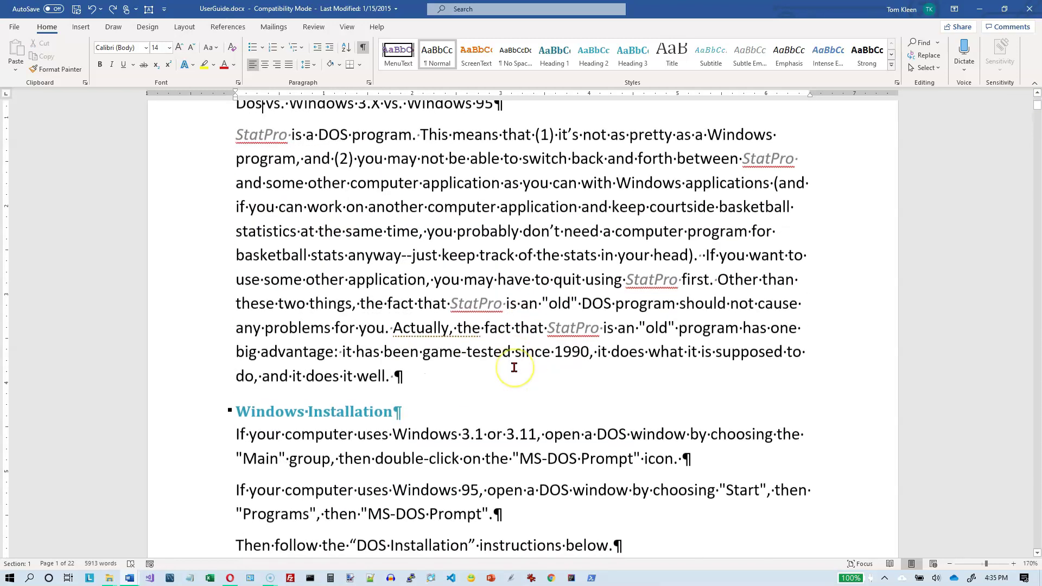
pyautogui.scroll(12, 514, 368)
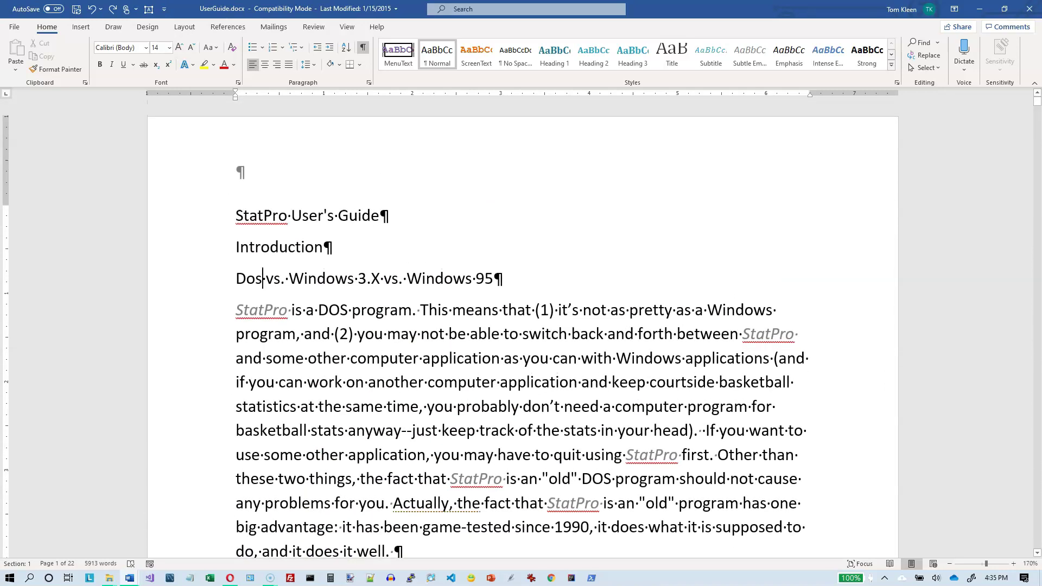
pyautogui.scroll(-3, 597, 356)
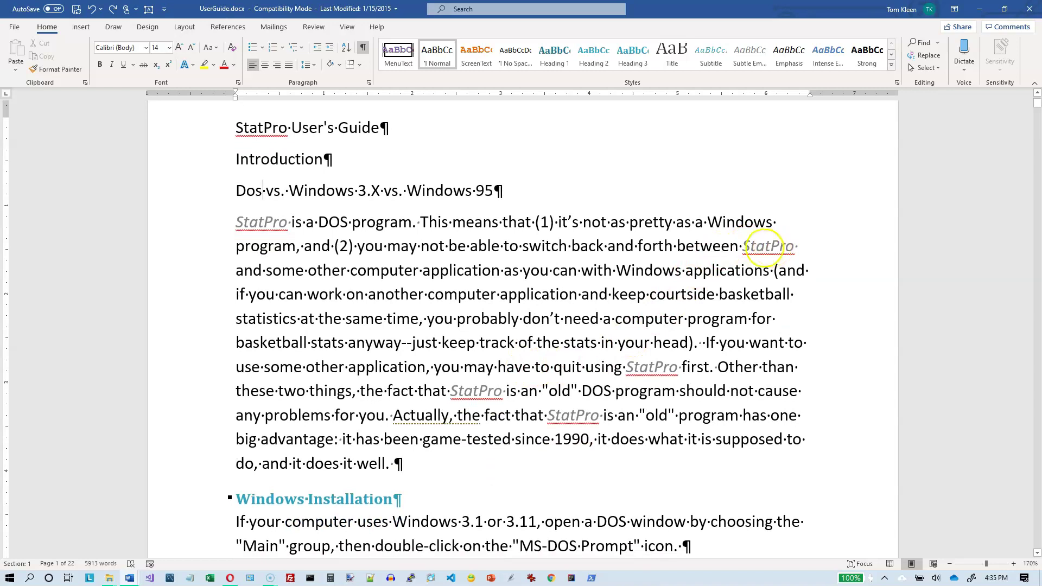
pyautogui.scroll(-6, 523, 332)
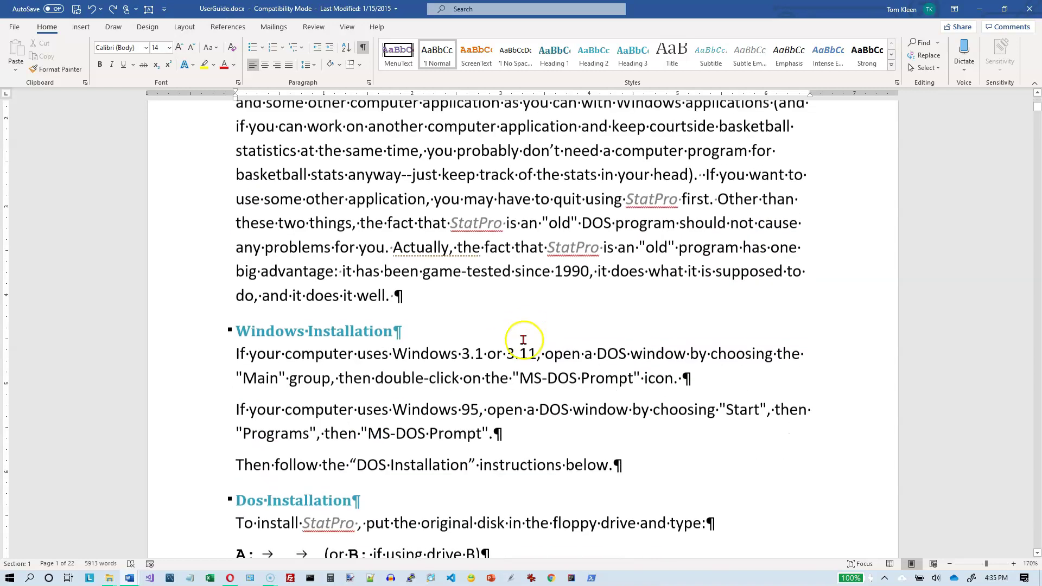
pyautogui.click(356, 323)
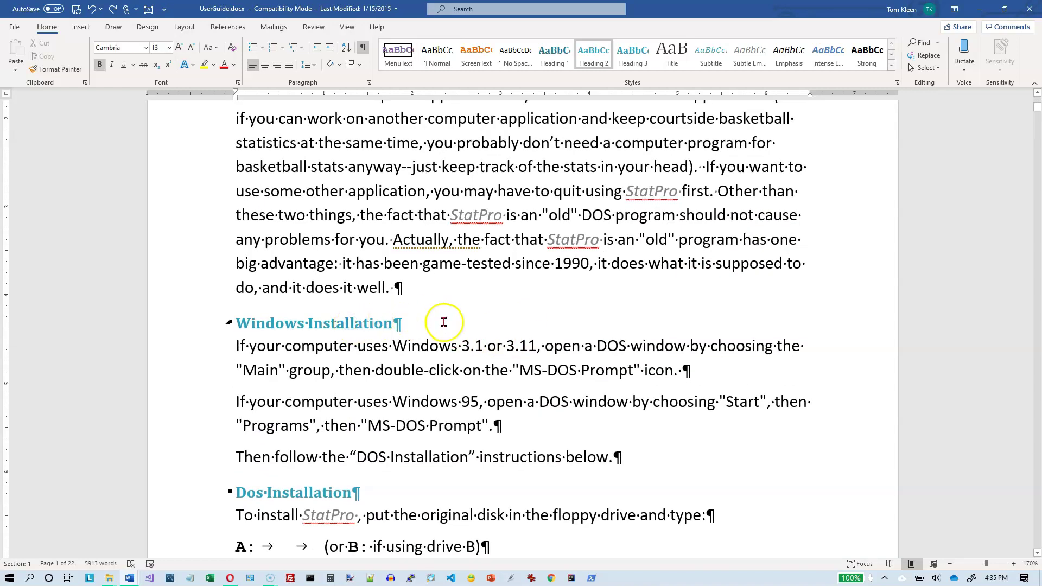
pyautogui.scroll(-6, 443, 321)
pyautogui.scroll(-5, 443, 321)
pyautogui.click(357, 300)
pyautogui.scroll(-6, 465, 314)
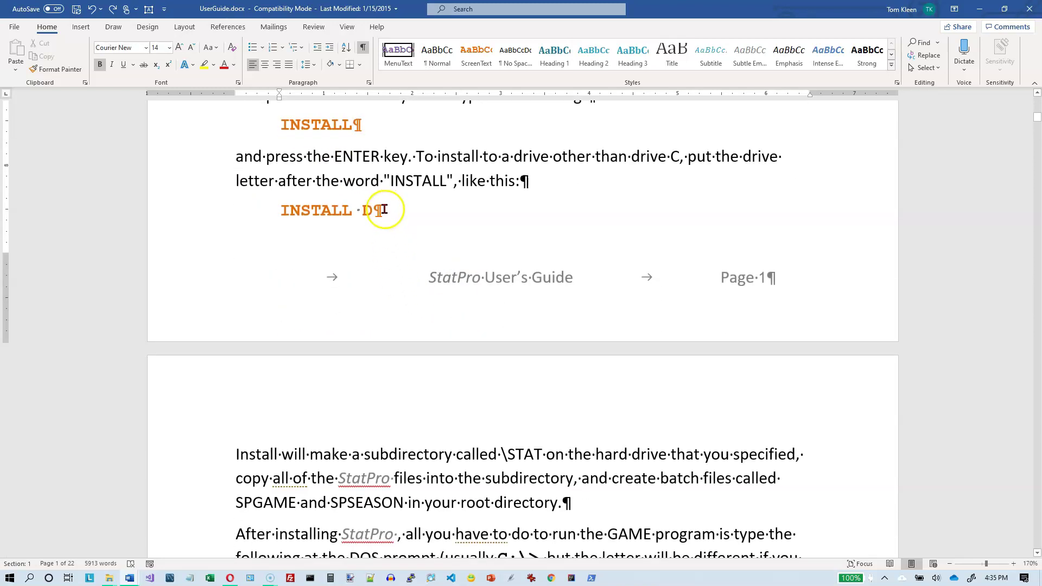
# Step: Examine the styles used in the boxed main menu listing on page 5 and the body text above it
pyautogui.scroll(-2, 395, 270)
pyautogui.scroll(-20, 395, 269)
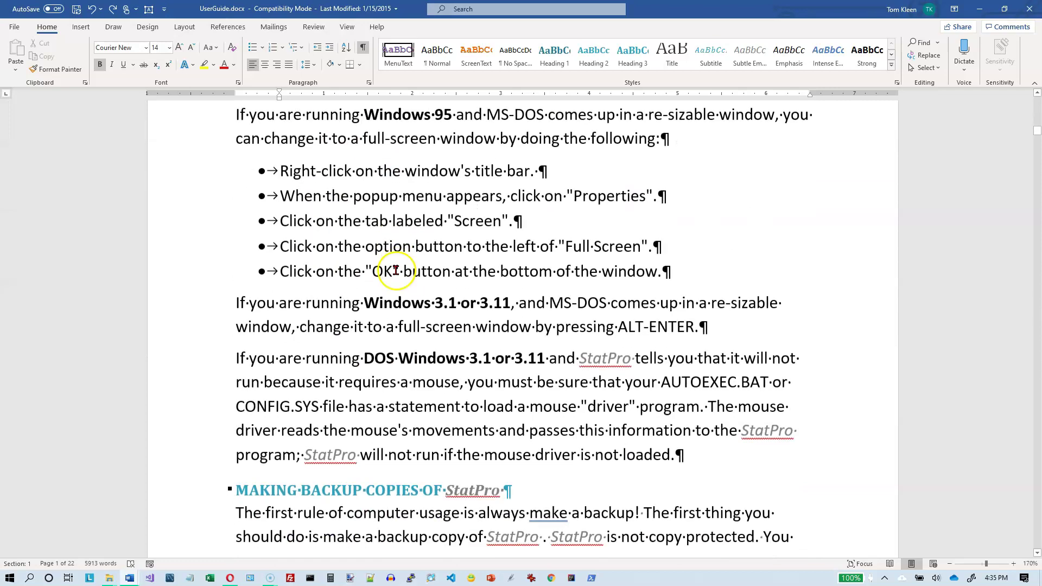
pyautogui.scroll(-20, 395, 269)
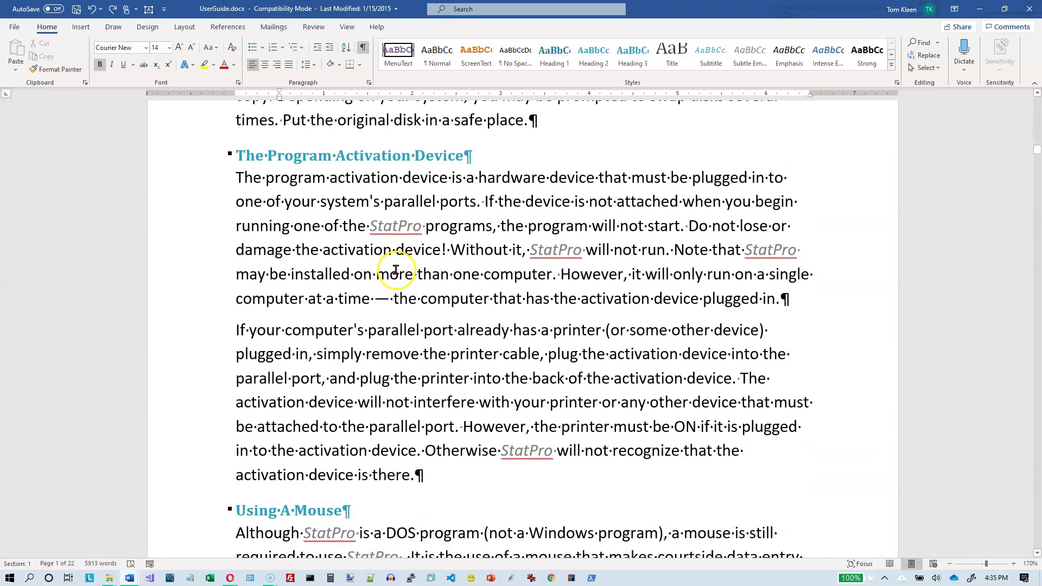
pyautogui.scroll(-20, 396, 270)
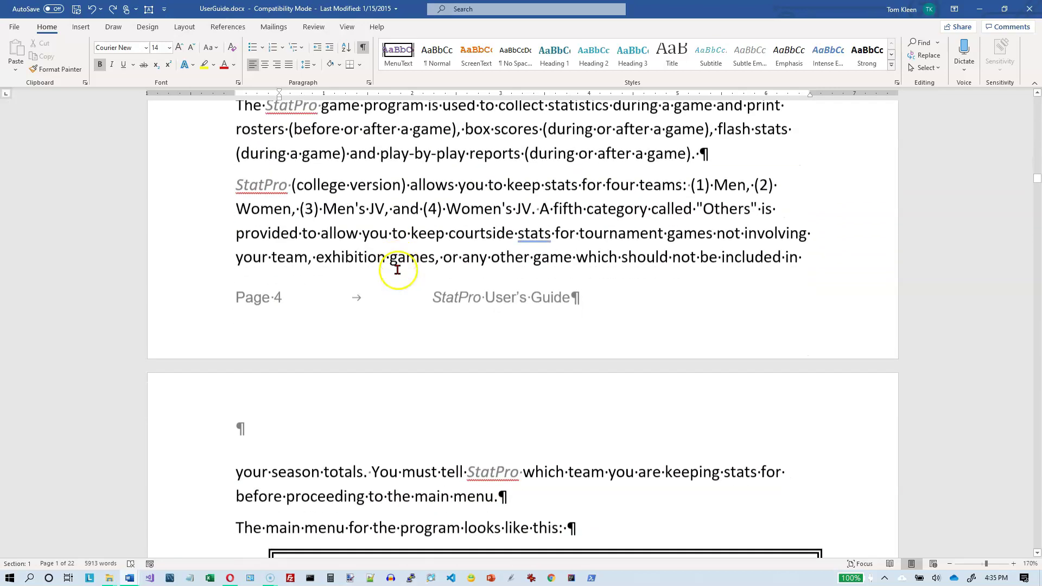
pyautogui.scroll(-1, 398, 269)
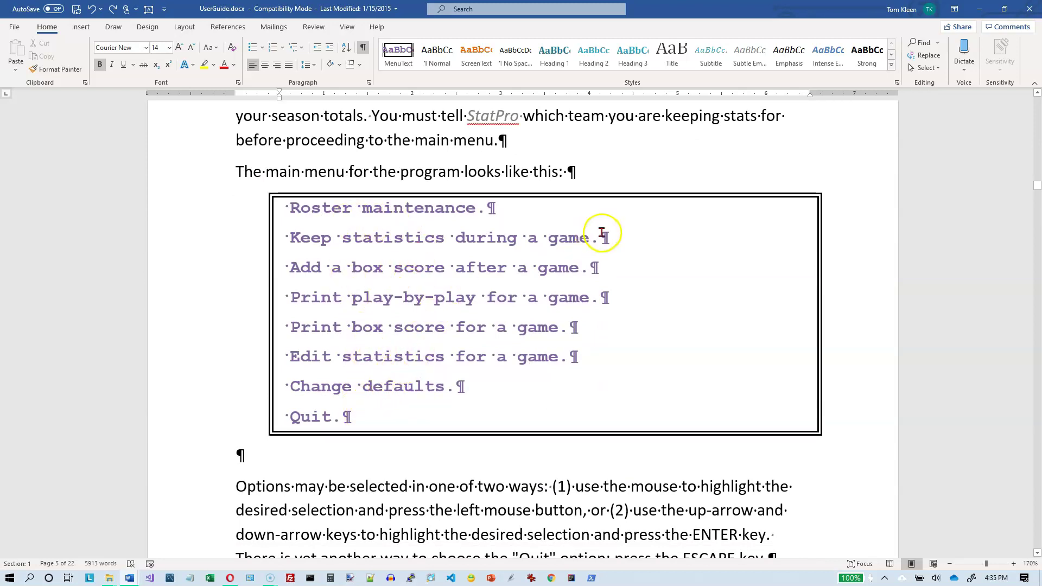
pyautogui.click(320, 208)
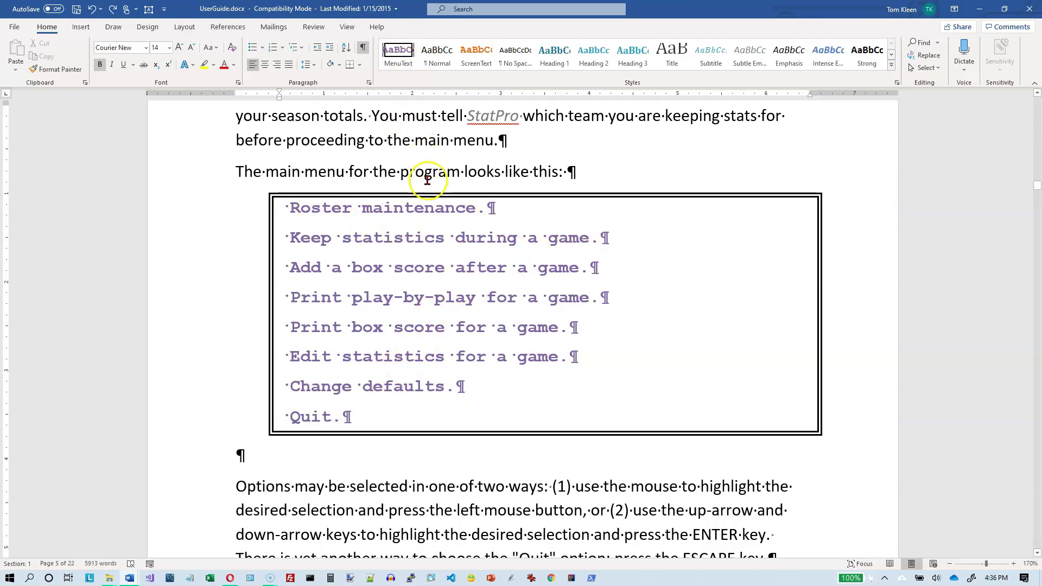
pyautogui.click(413, 140)
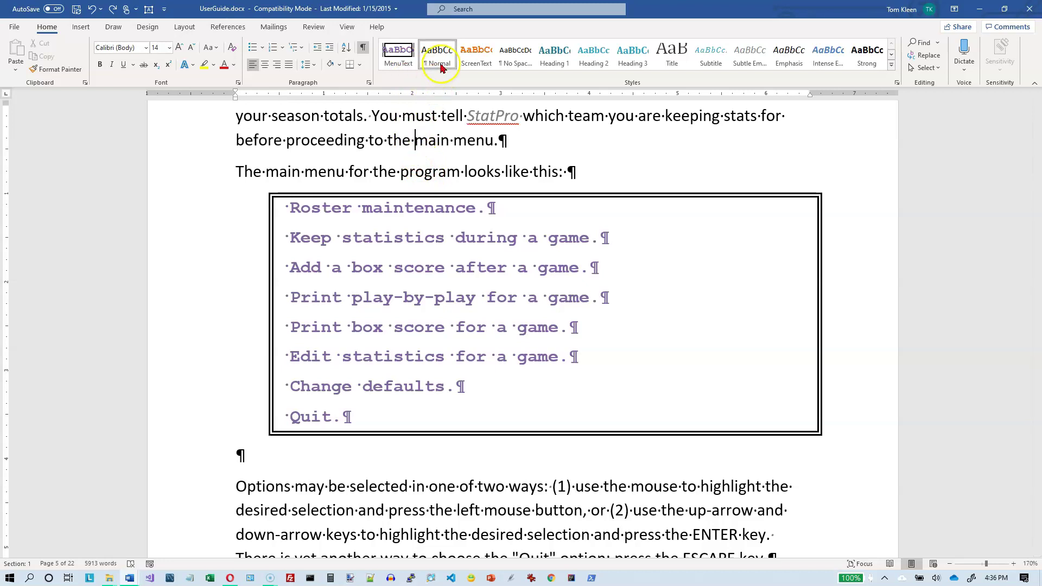
# Step: Check the styles of the \SPGAME command line and of the "The Game Program" and "Roster Maintenance" headings
pyautogui.scroll(3, 432, 146)
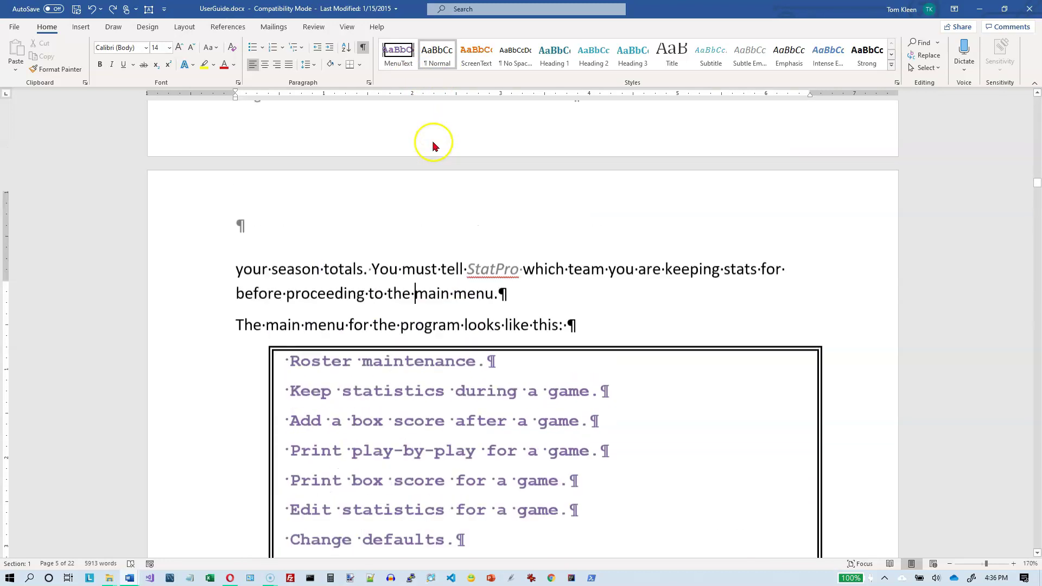
pyautogui.scroll(9, 433, 145)
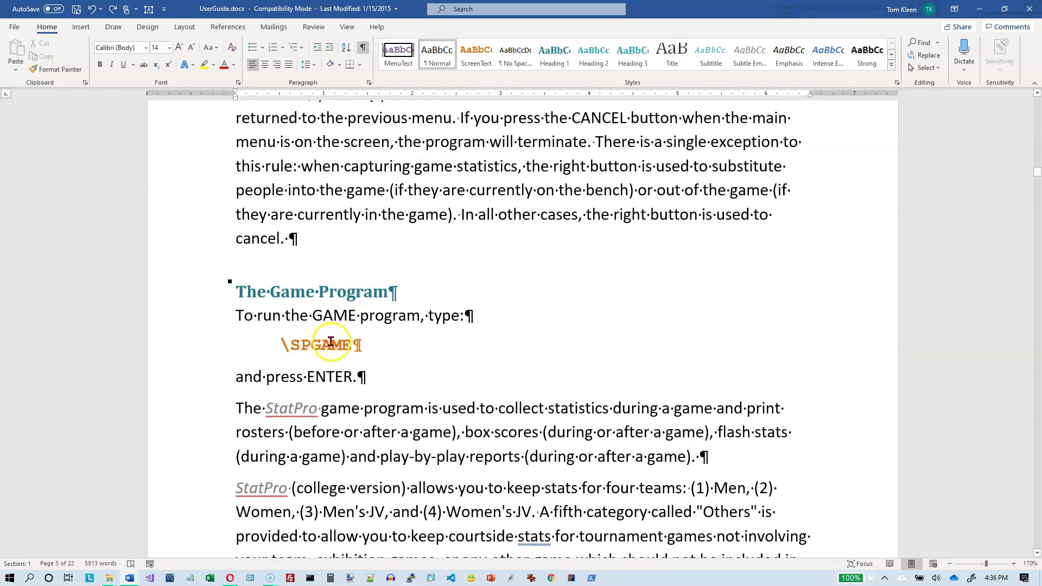
pyautogui.click(337, 348)
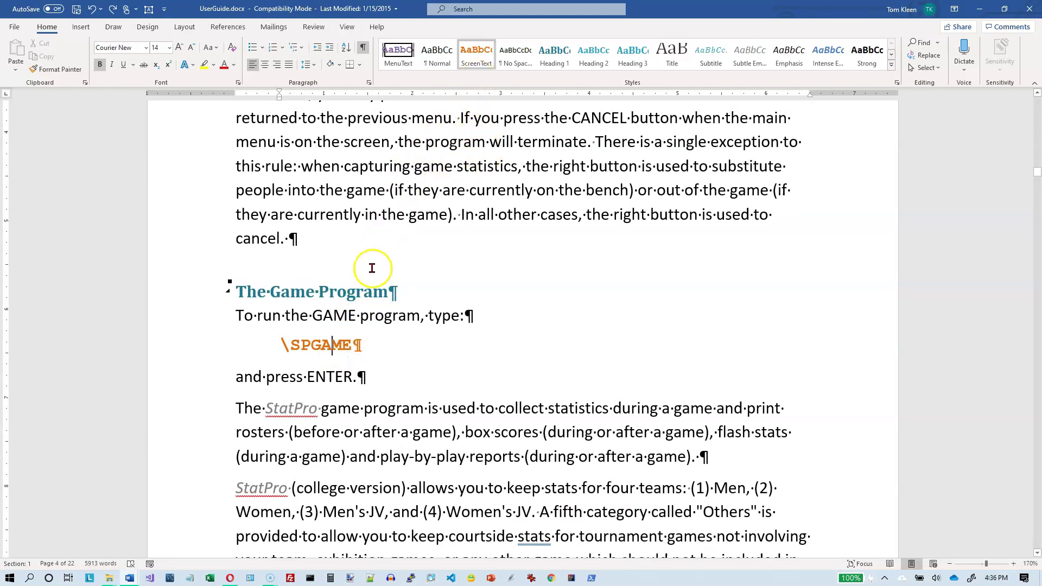
pyautogui.click(365, 292)
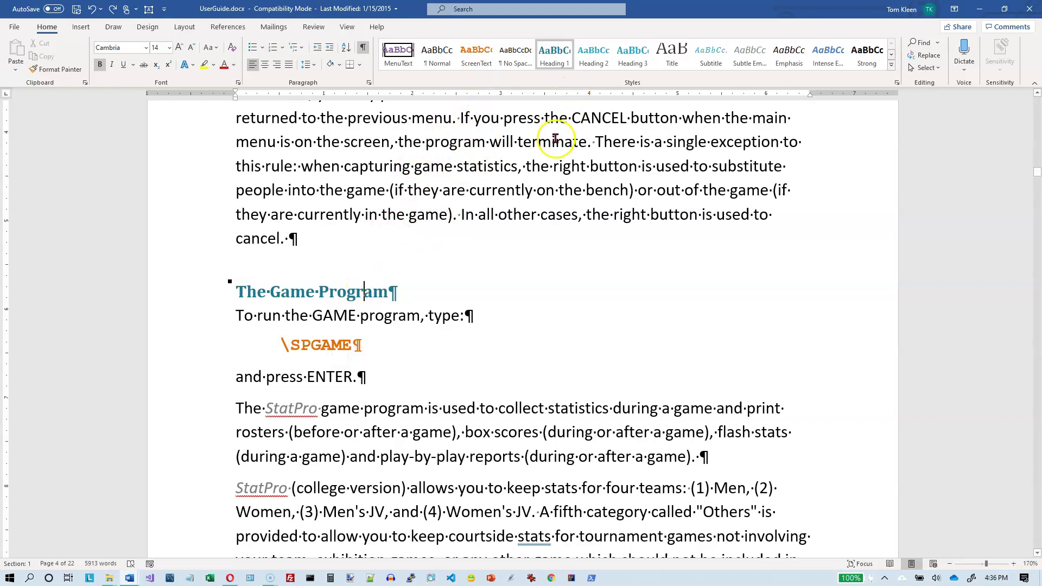
pyautogui.scroll(-20, 537, 206)
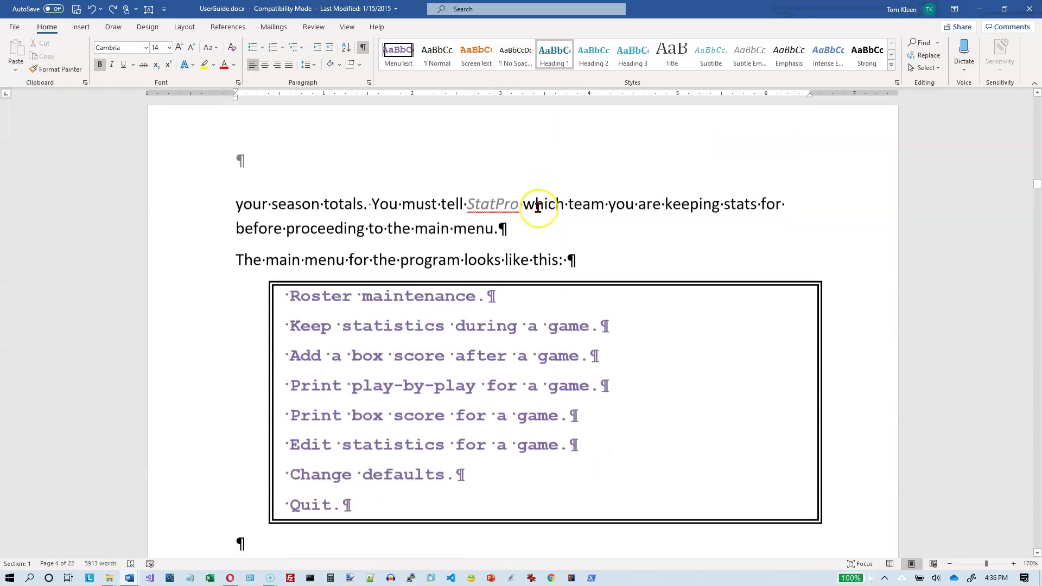
pyautogui.scroll(-8, 538, 206)
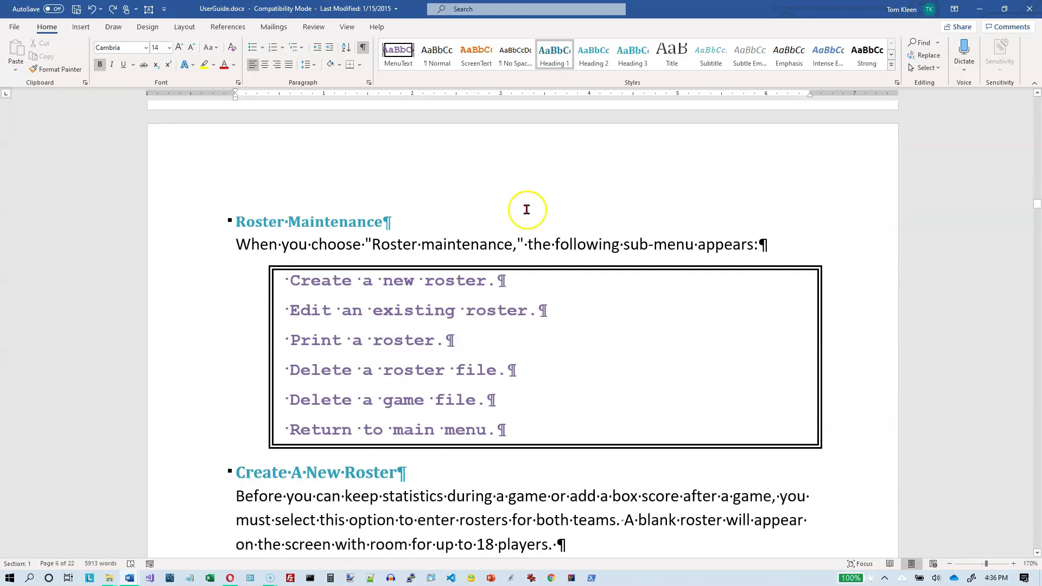
pyautogui.click(347, 224)
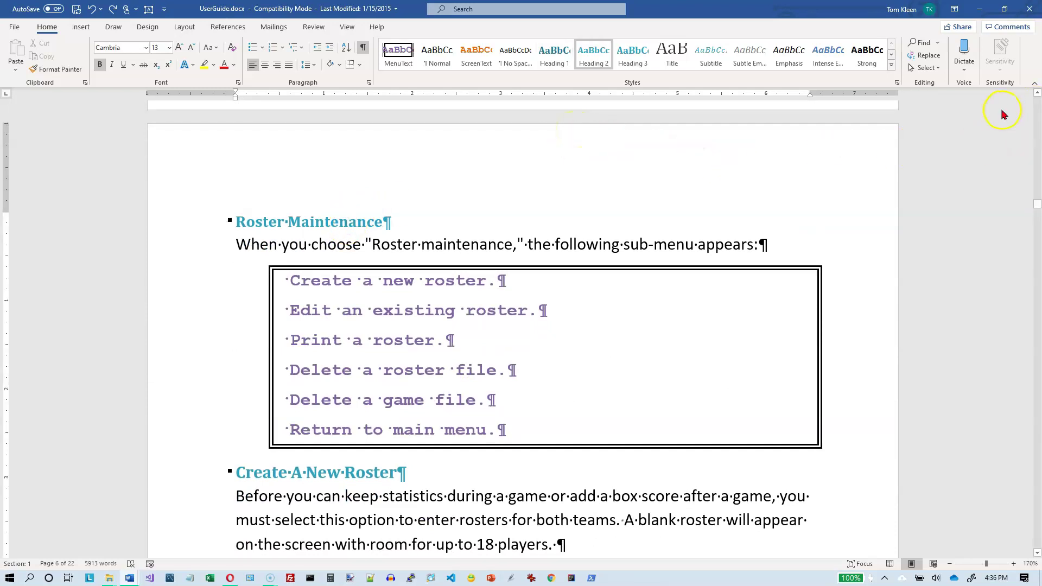
# Step: Apply the Title style to the "StatPro User's Guide" line at the start of the document
pyautogui.click(1036, 103)
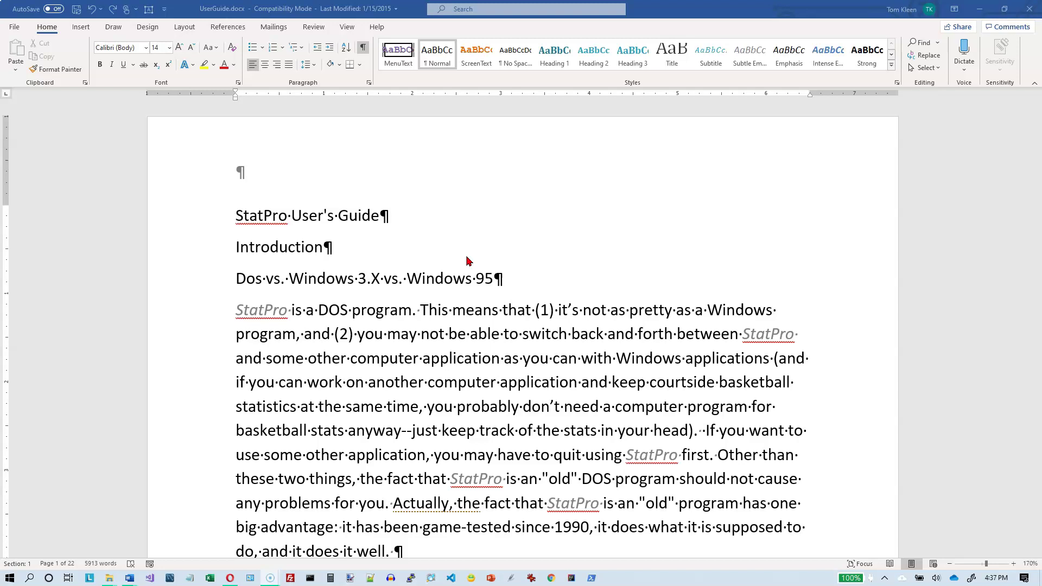
pyautogui.click(235, 214)
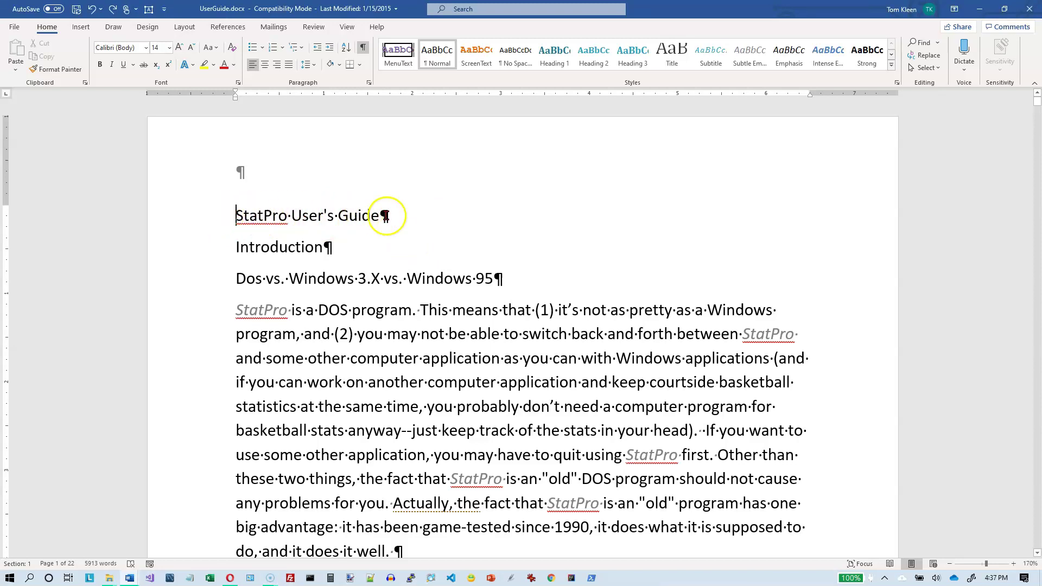
pyautogui.click(672, 61)
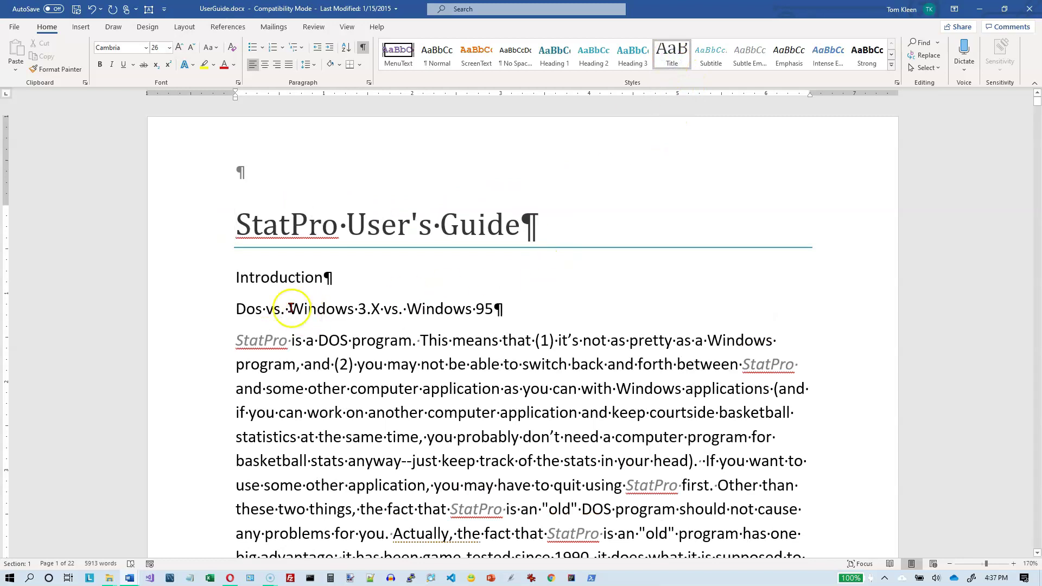
# Step: Inspect the title's paragraph spacing and its Borders and Shading settings without changing them
pyautogui.click(244, 224)
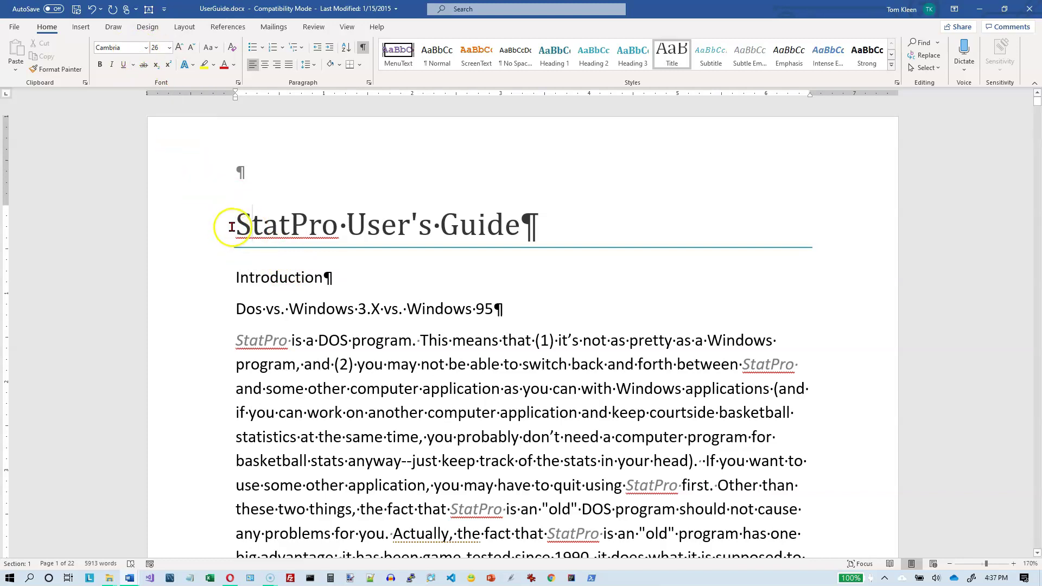
pyautogui.moveTo(235, 223); pyautogui.dragTo(545, 236)
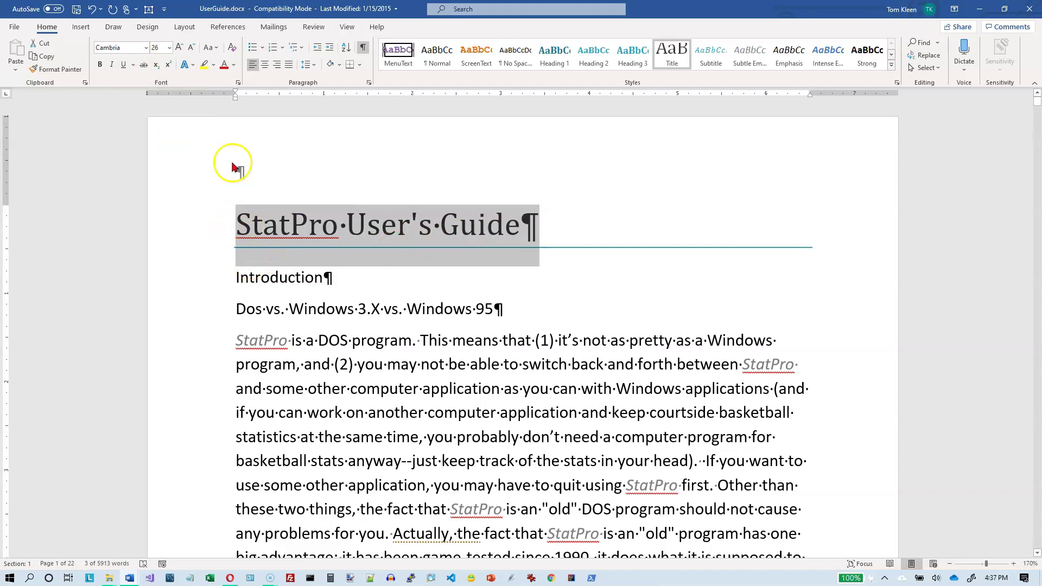
pyautogui.click(185, 29)
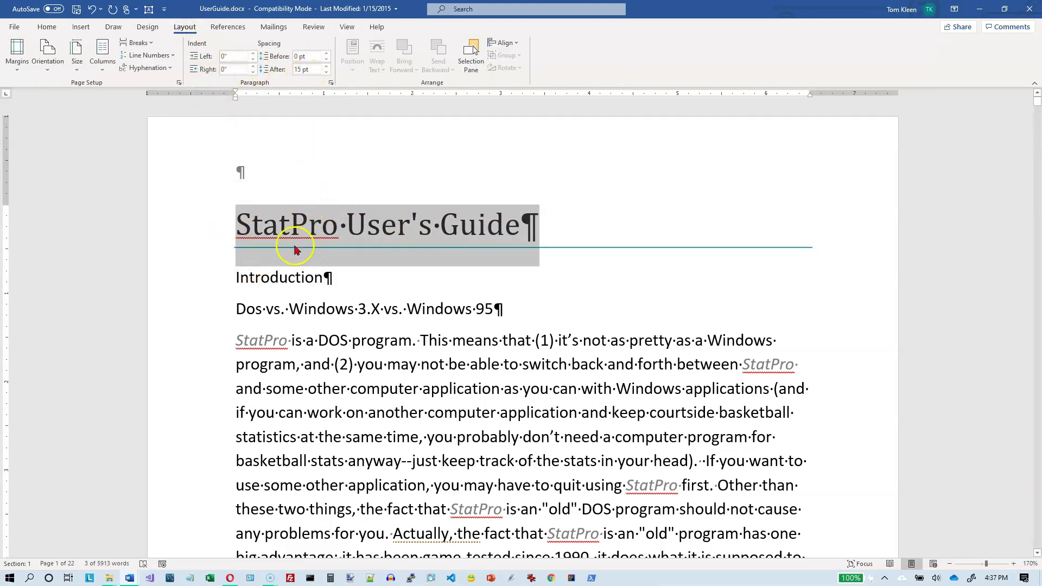
pyautogui.click(48, 27)
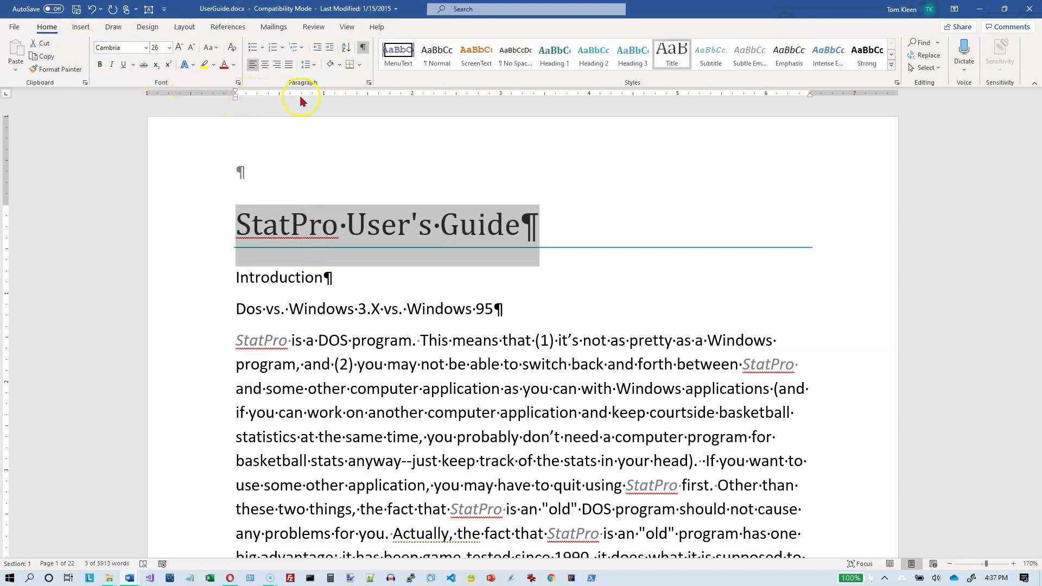
pyautogui.click(358, 65)
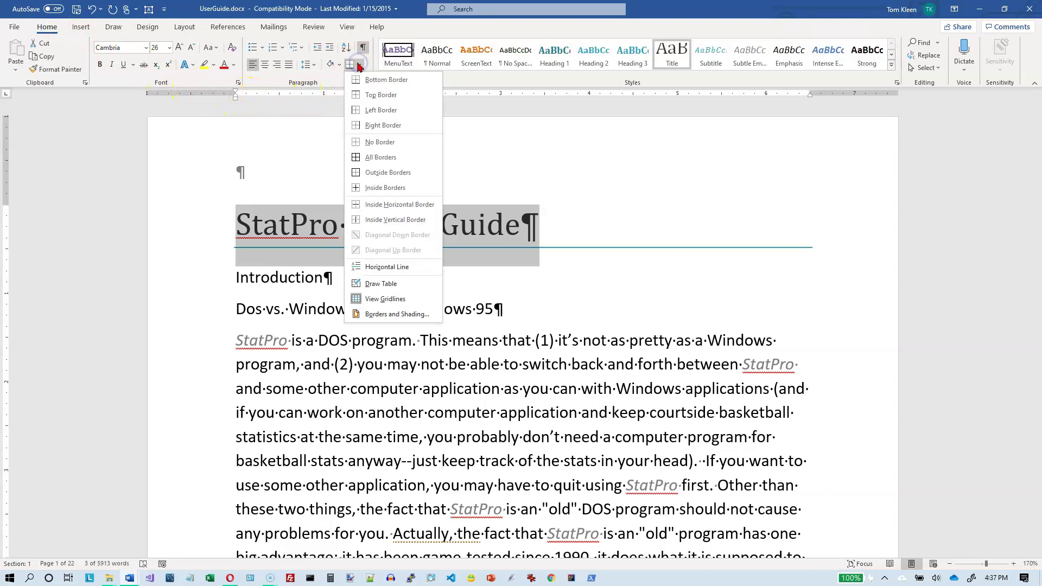
pyautogui.click(391, 314)
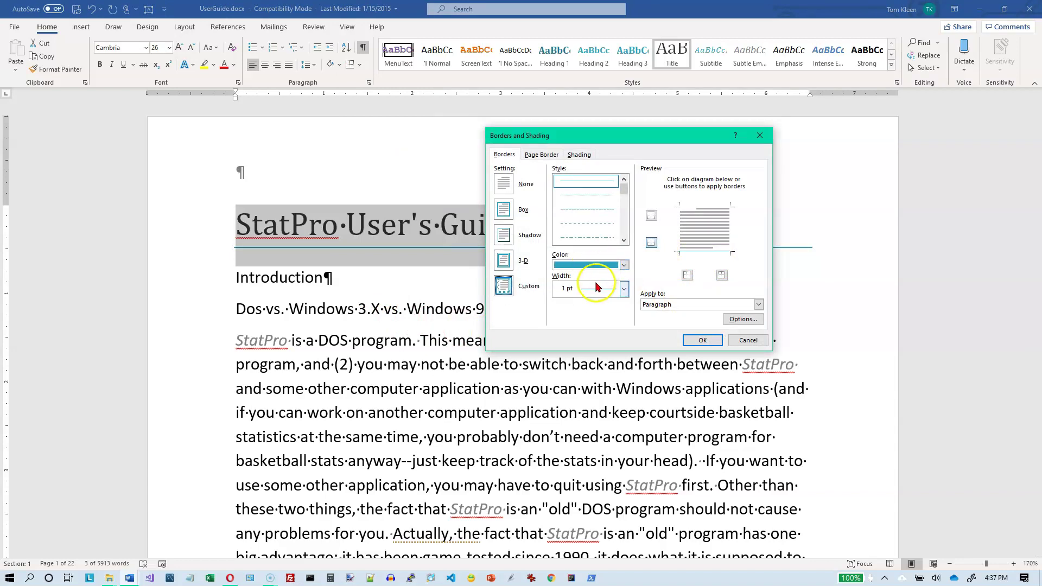
pyautogui.click(749, 340)
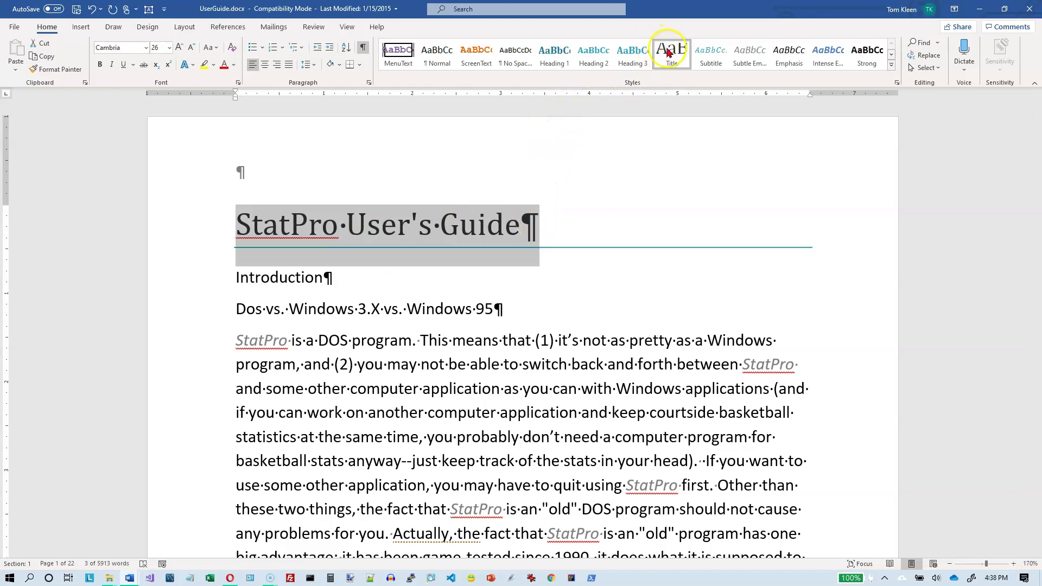
# Step: Try the Heading 1 style on the selected "Introduction" line and undo it
pyautogui.click(331, 270)
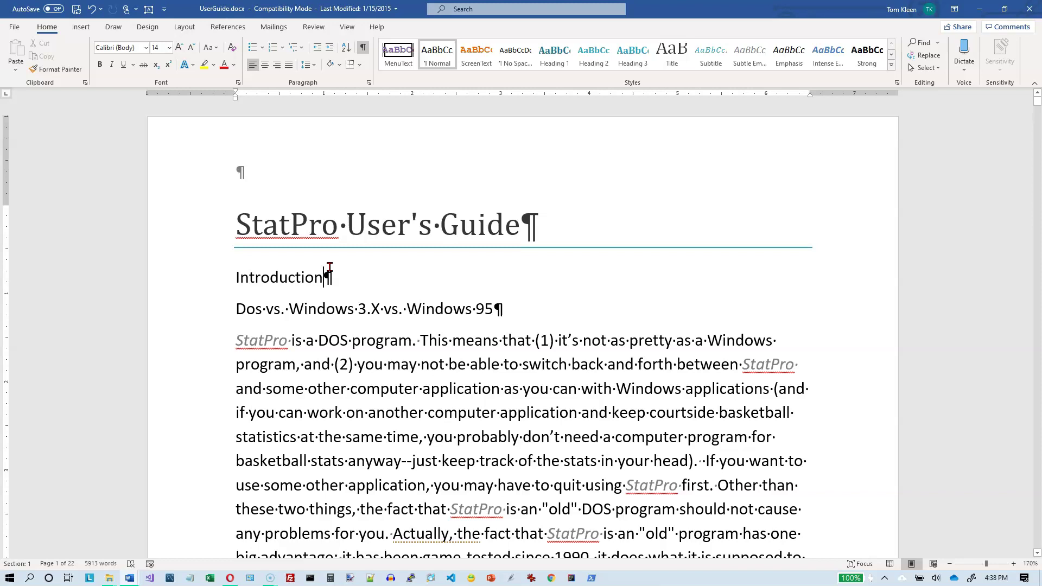
pyautogui.click(233, 281)
pyautogui.click(213, 287)
pyautogui.click(255, 284)
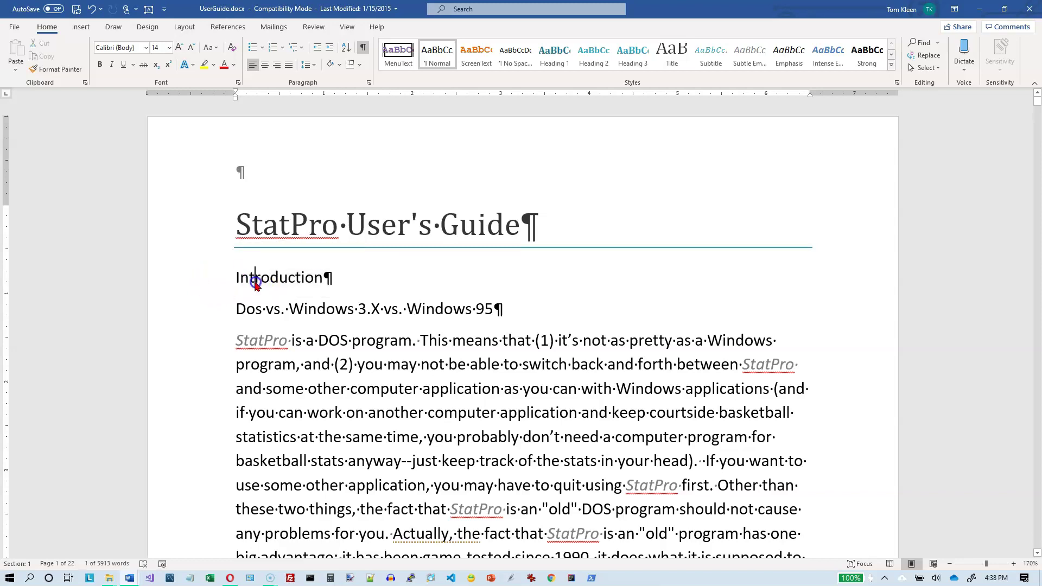
pyautogui.click(564, 64)
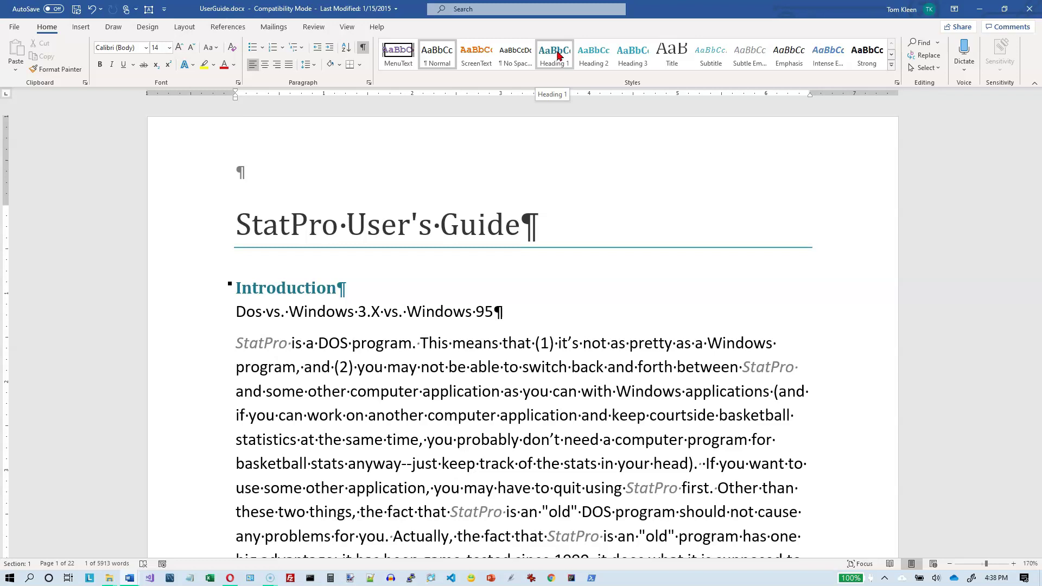
pyautogui.click(197, 285)
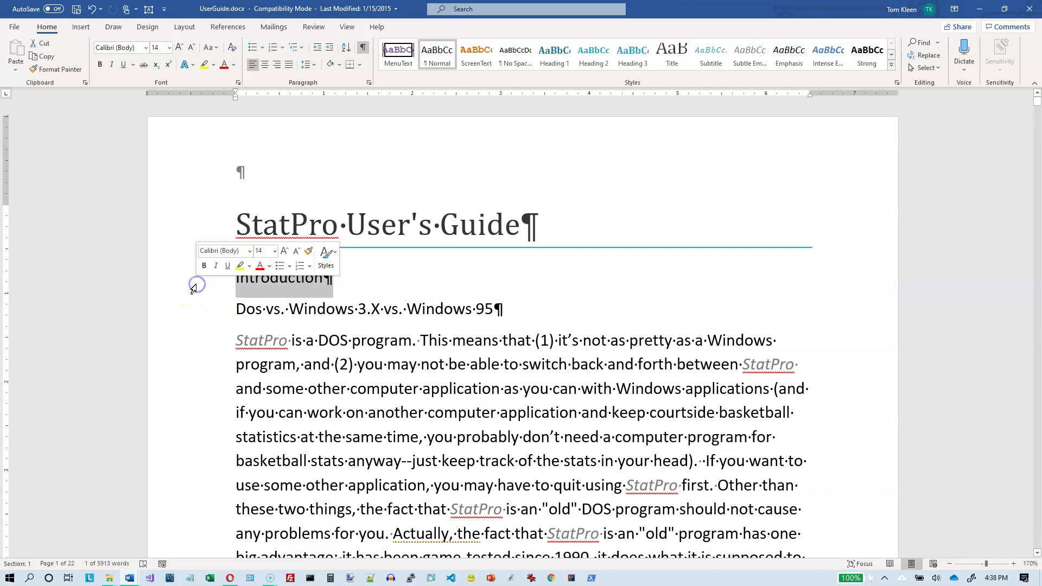
pyautogui.click(554, 54)
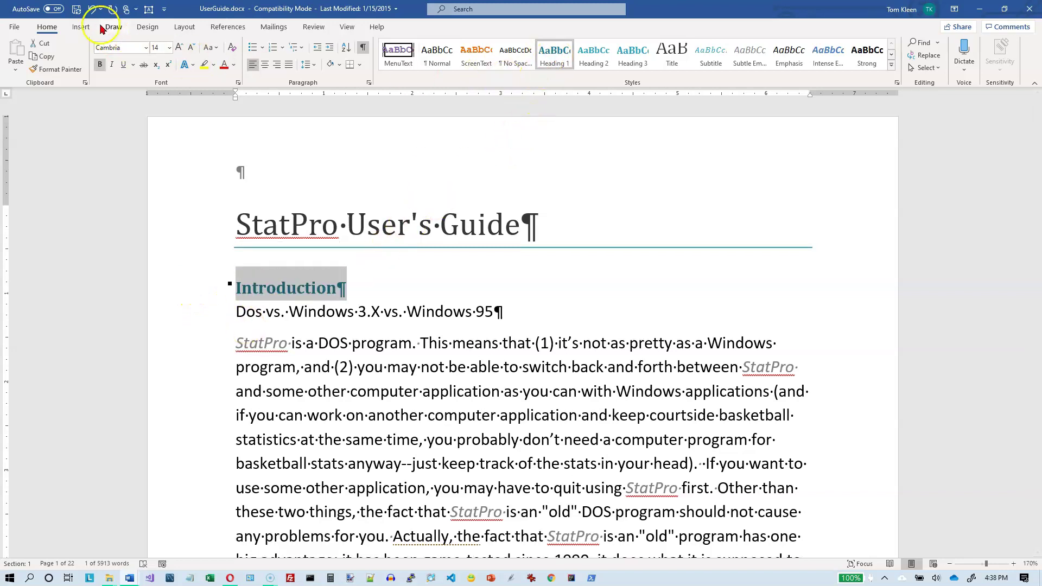
pyautogui.click(92, 8)
# Step: Apply Heading 1 to the "Introduction" paragraph and Heading 2 to the "Dos vs. Windows 3.X vs. Windows 95" line
pyautogui.click(275, 278)
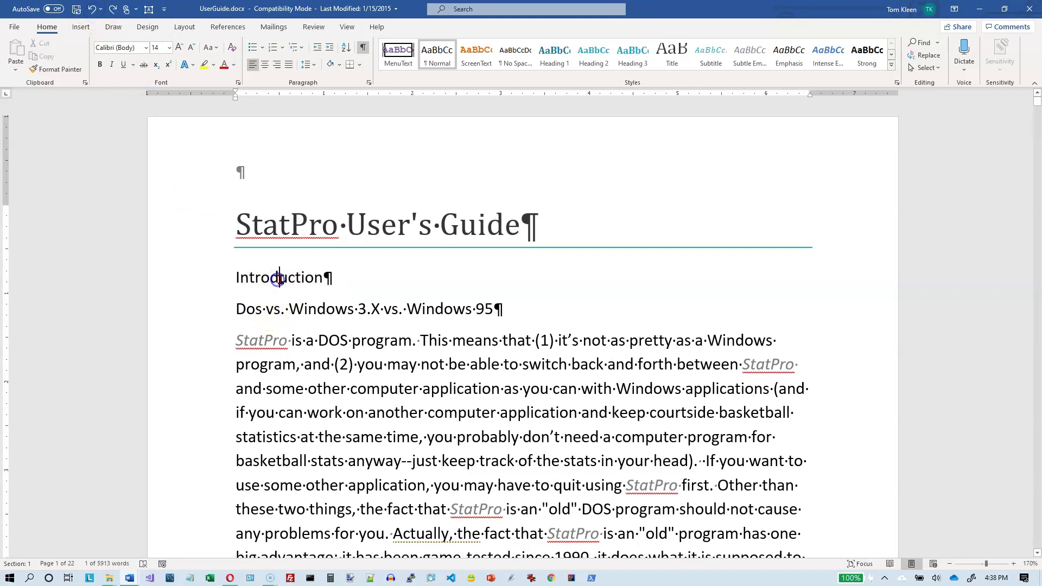
pyautogui.click(554, 54)
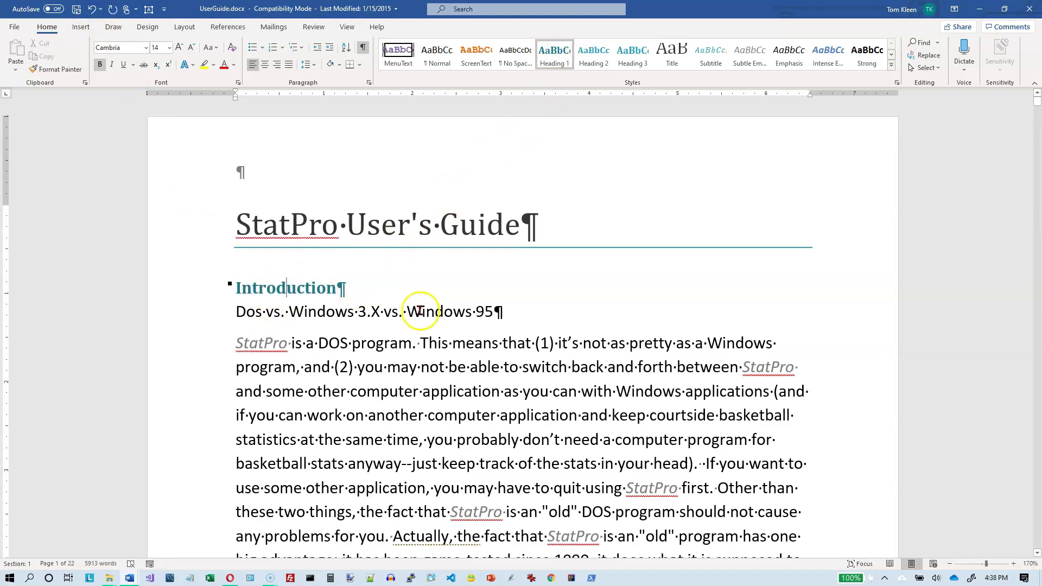
pyautogui.click(209, 315)
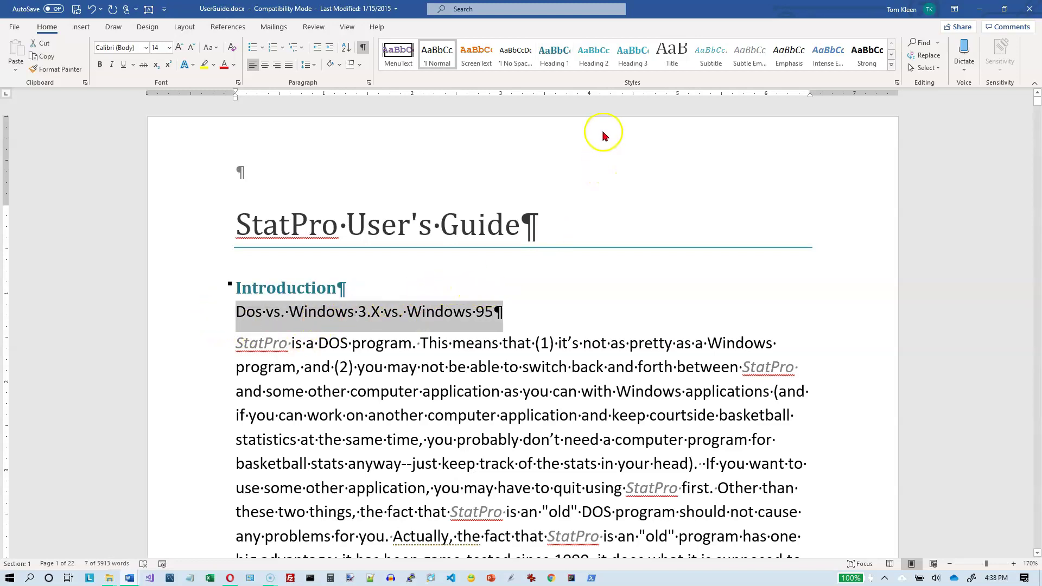
pyautogui.click(598, 57)
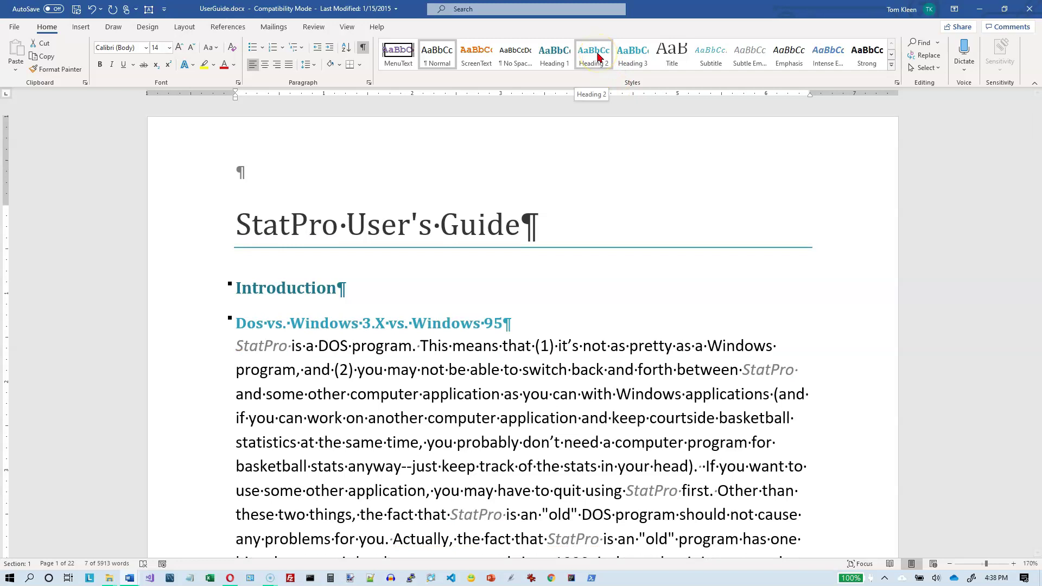
pyautogui.click(470, 323)
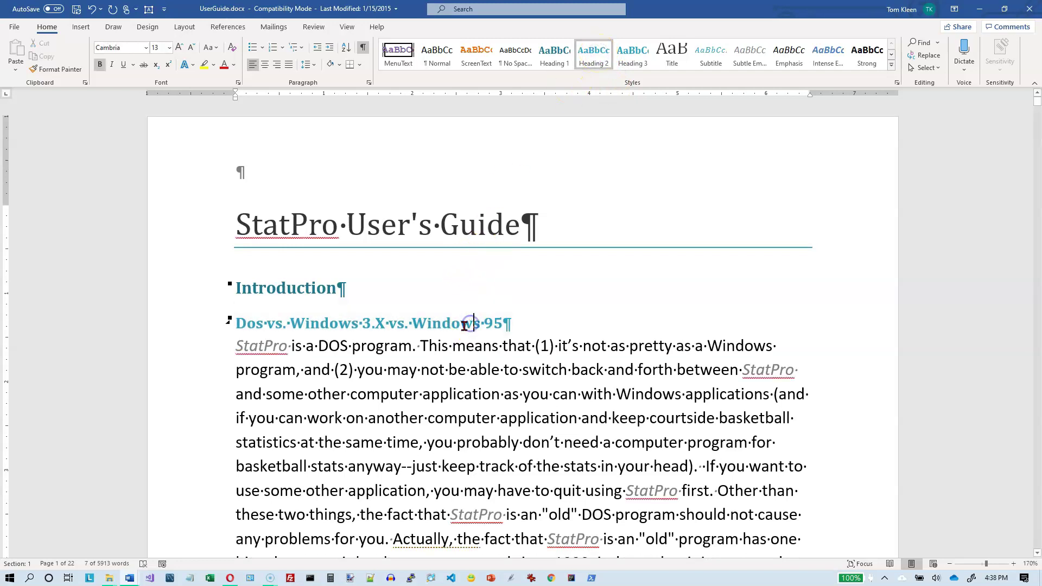
pyautogui.moveTo(246, 324); pyautogui.dragTo(483, 322)
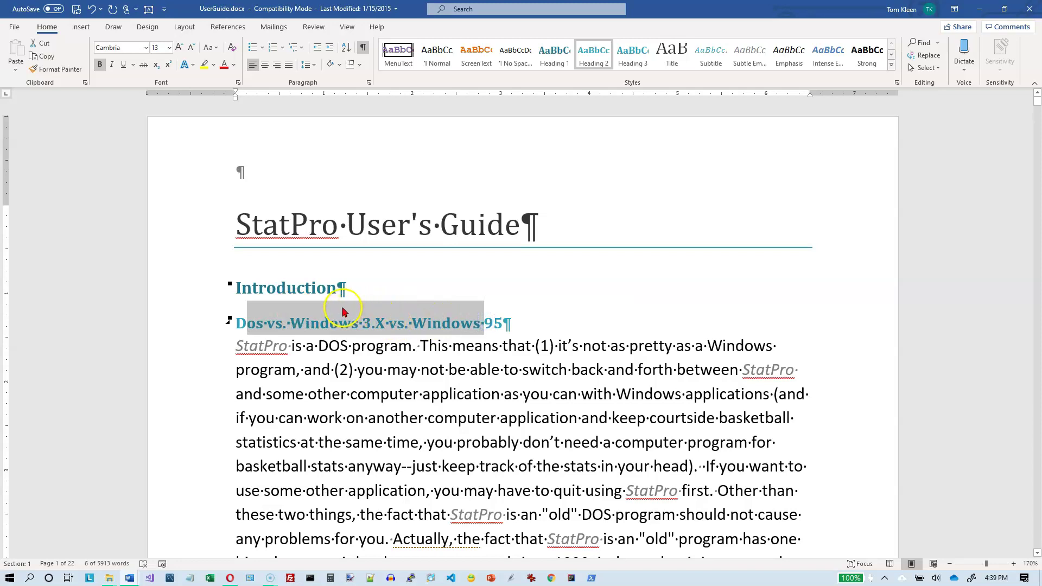
pyautogui.click(335, 324)
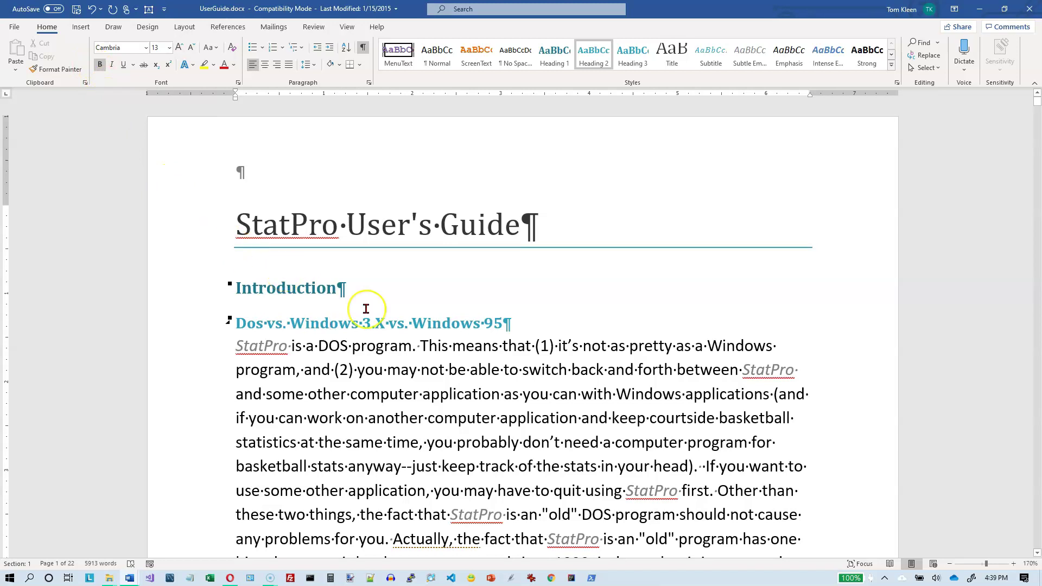
# Step: Inspect the line spacing and the before and after spacing of the body paragraph under the "Dos vs. Windows" heading
pyautogui.click(383, 343)
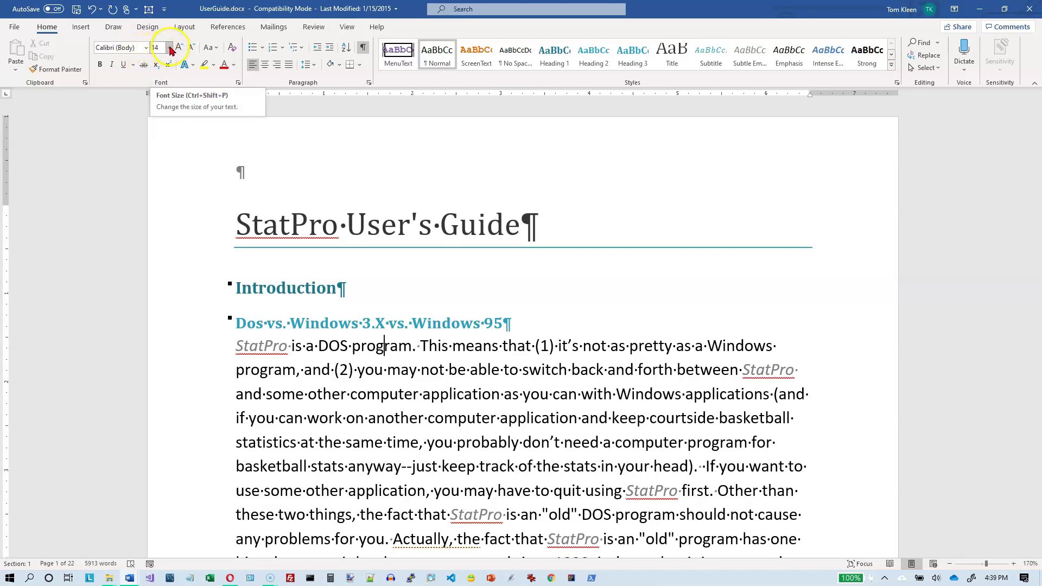
pyautogui.click(315, 65)
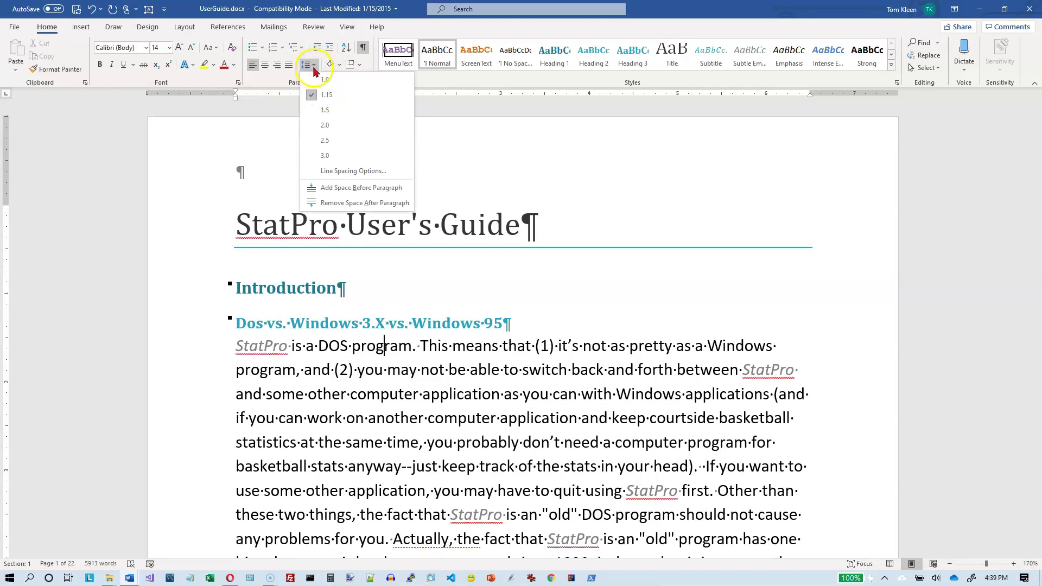
pyautogui.click(318, 65)
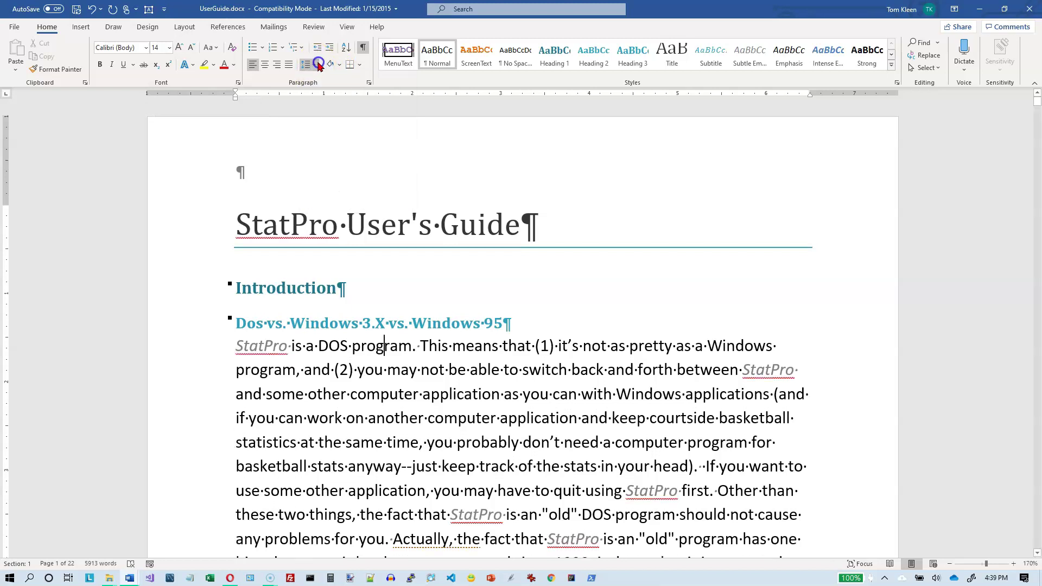
pyautogui.click(185, 29)
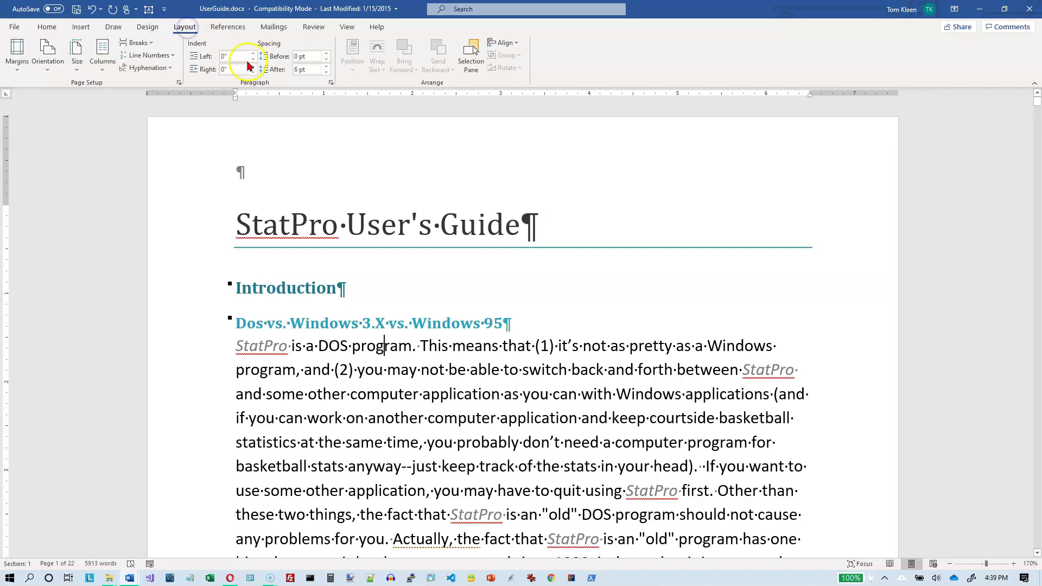
# Step: Look through the headings on the first pages and check the style of "MAKING BACKUP COPIES OF StatPro"
pyautogui.scroll(-3, 489, 374)
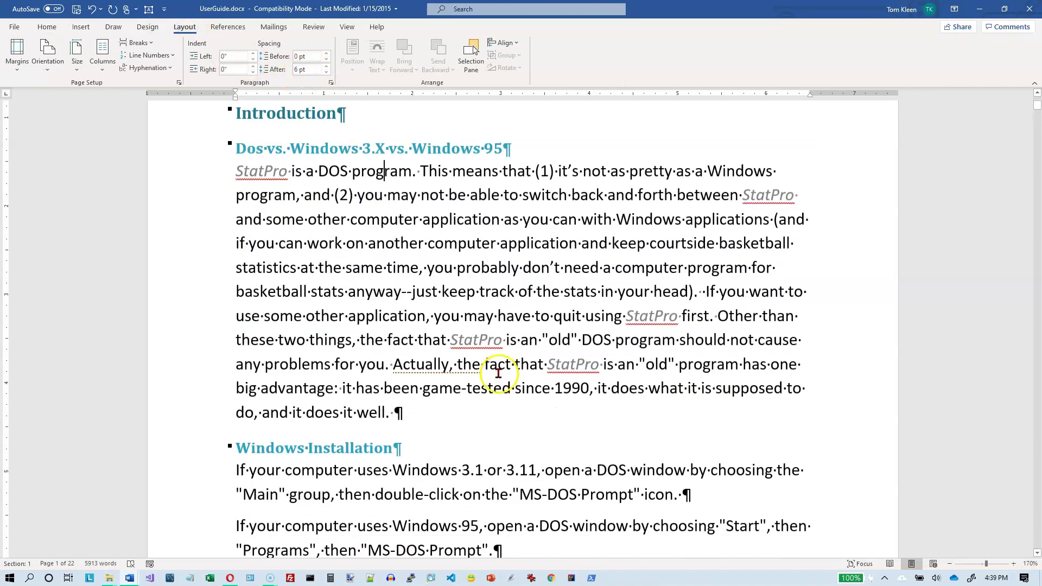
pyautogui.scroll(-1, 462, 442)
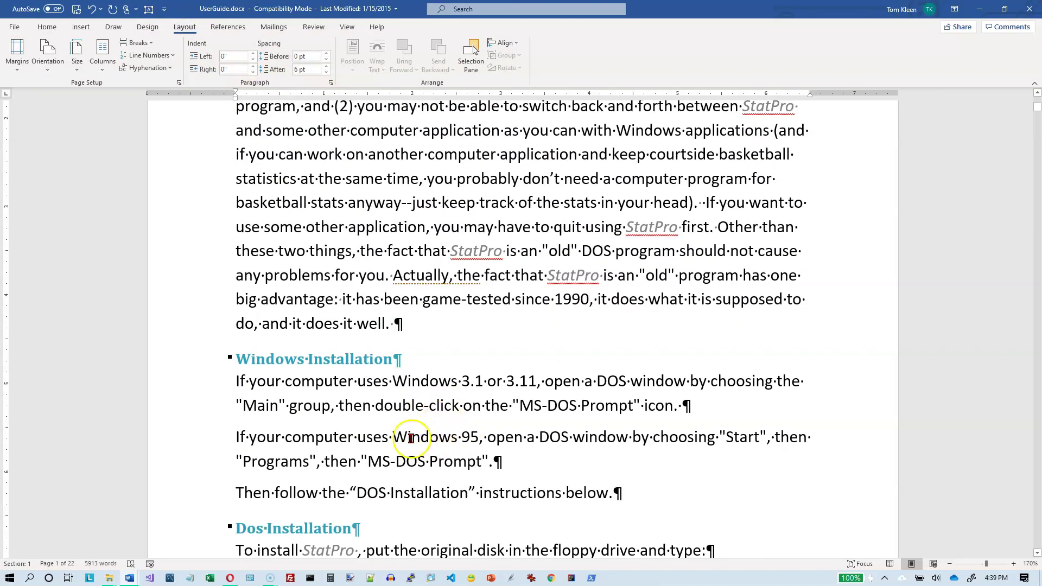
pyautogui.scroll(5, 387, 255)
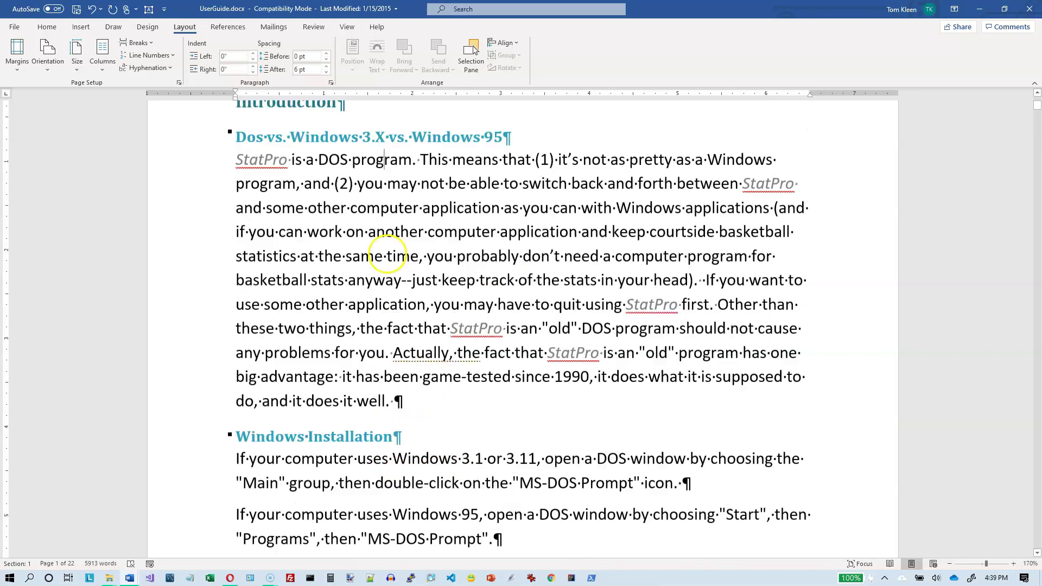
pyautogui.scroll(-3, 387, 254)
pyautogui.click(385, 213)
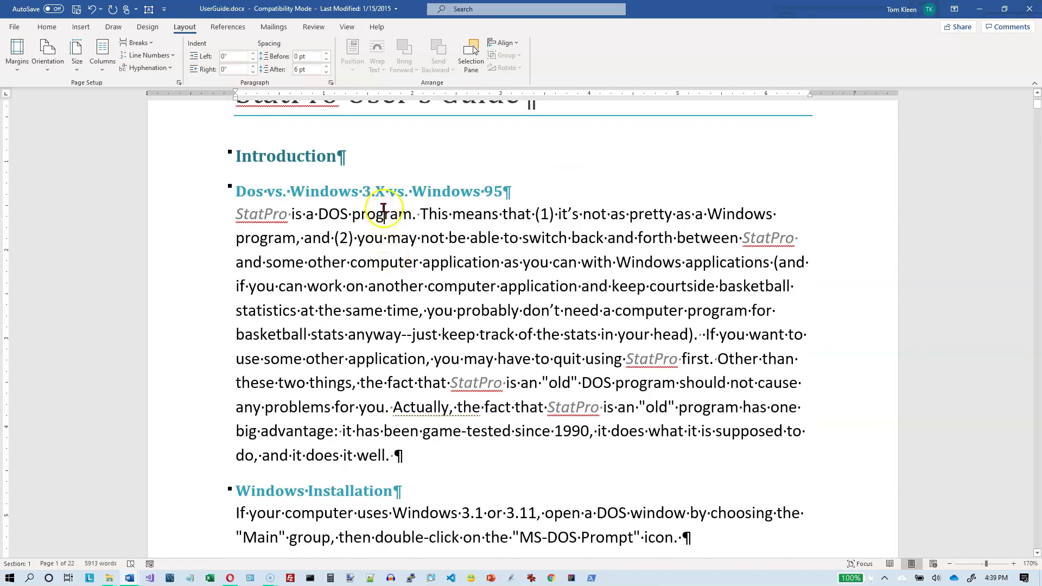
pyautogui.scroll(-3, 317, 434)
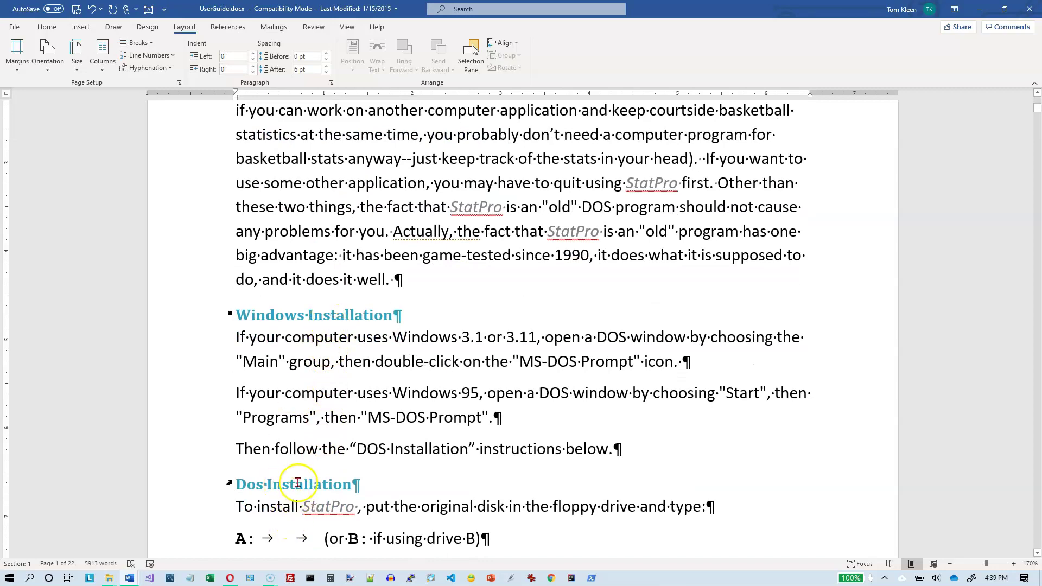
pyautogui.scroll(-4, 298, 483)
pyautogui.scroll(3, 298, 482)
pyautogui.scroll(-15, 298, 482)
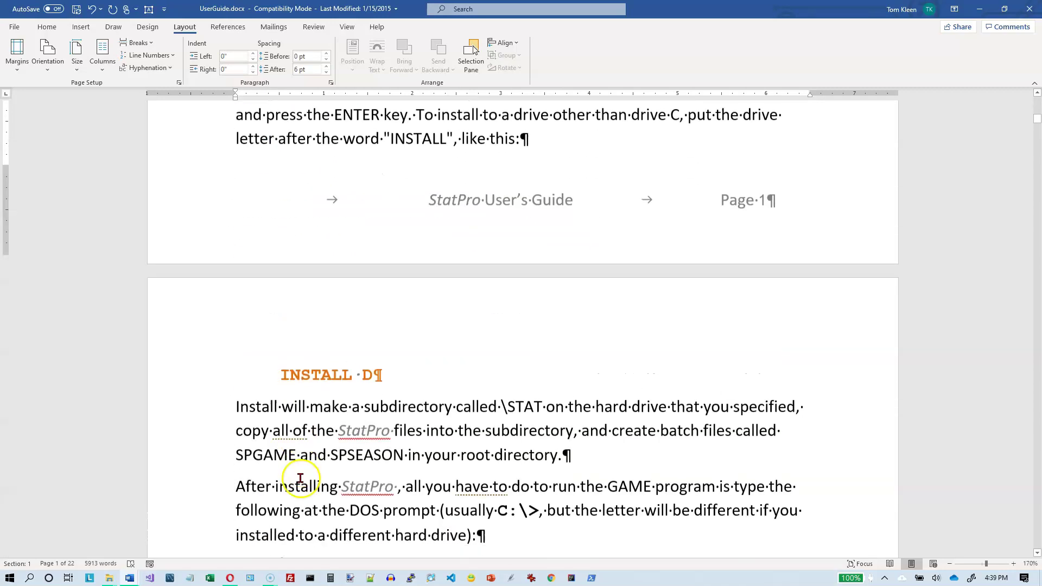
pyautogui.scroll(-10, 302, 479)
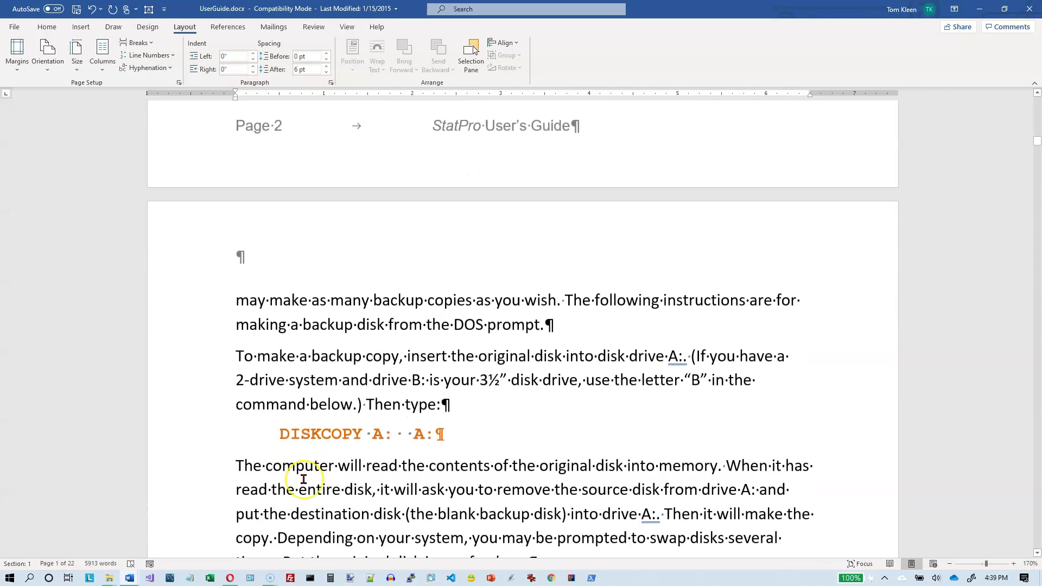
pyautogui.scroll(4, 303, 478)
pyautogui.scroll(2, 304, 479)
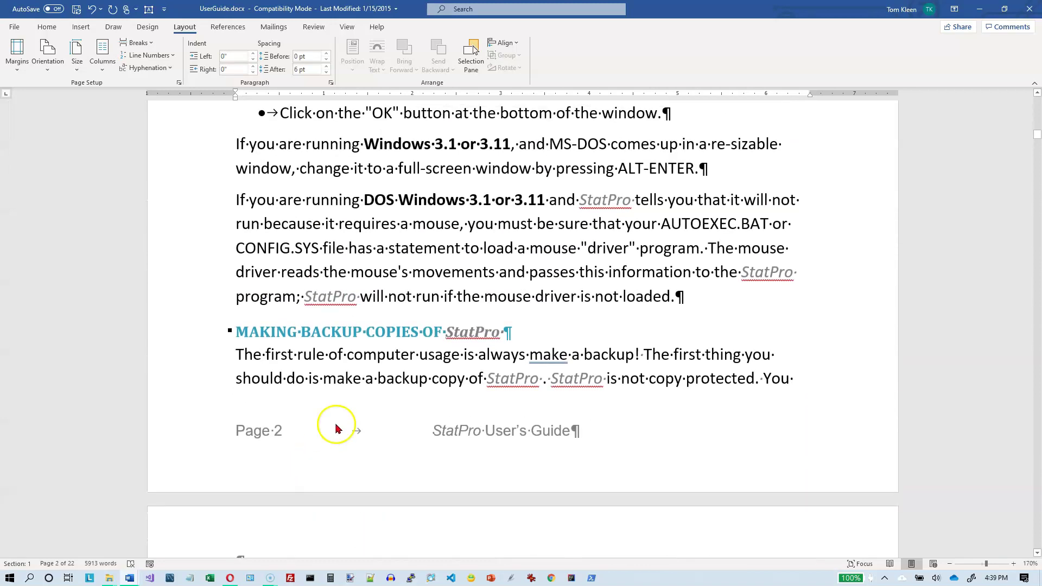
pyautogui.click(373, 335)
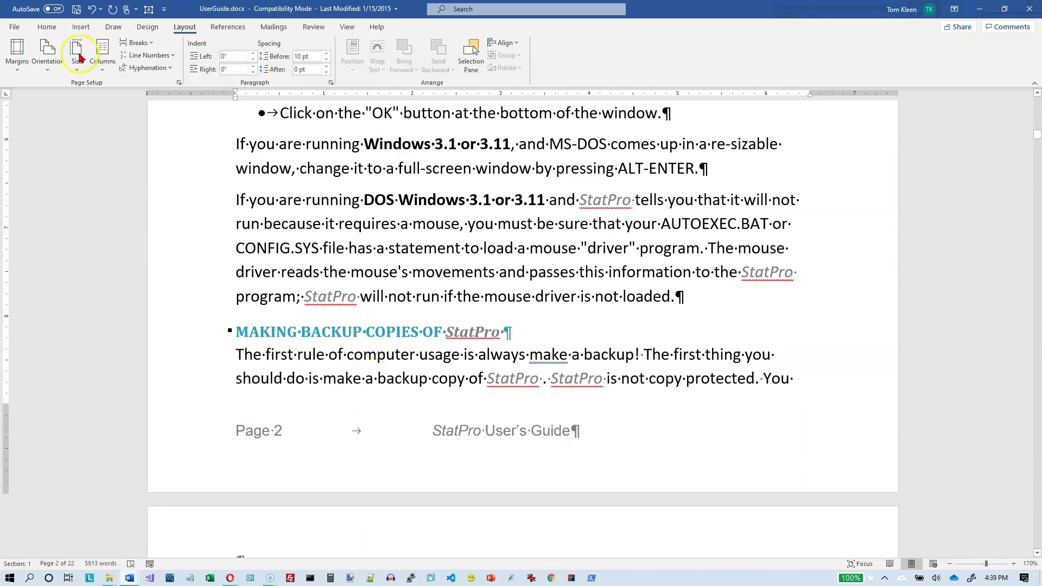
pyautogui.click(52, 30)
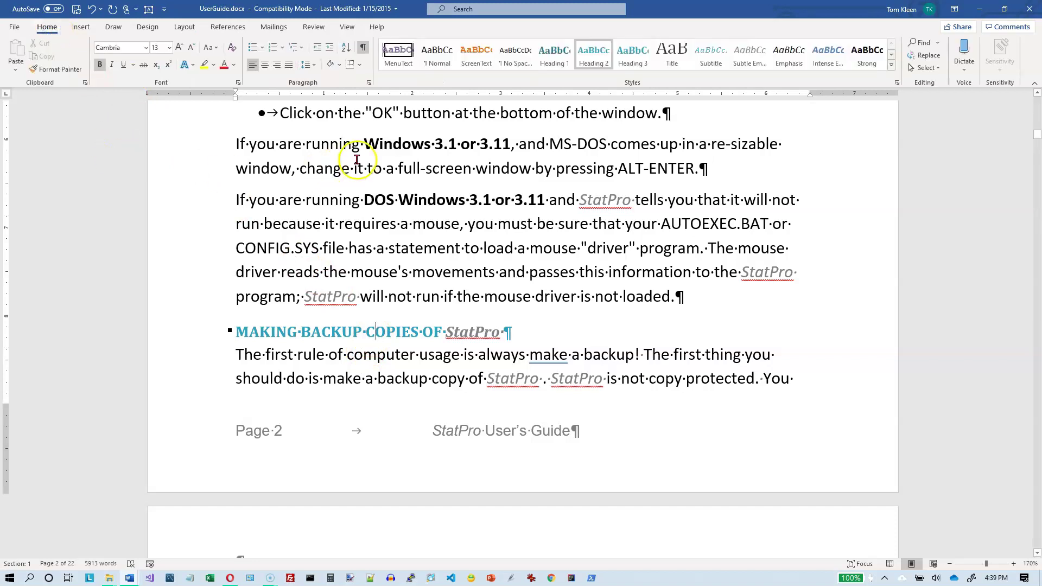
# Step: Select all instances of the Heading 3 style in the document and look over the headings that use it
pyautogui.rightClick(634, 59)
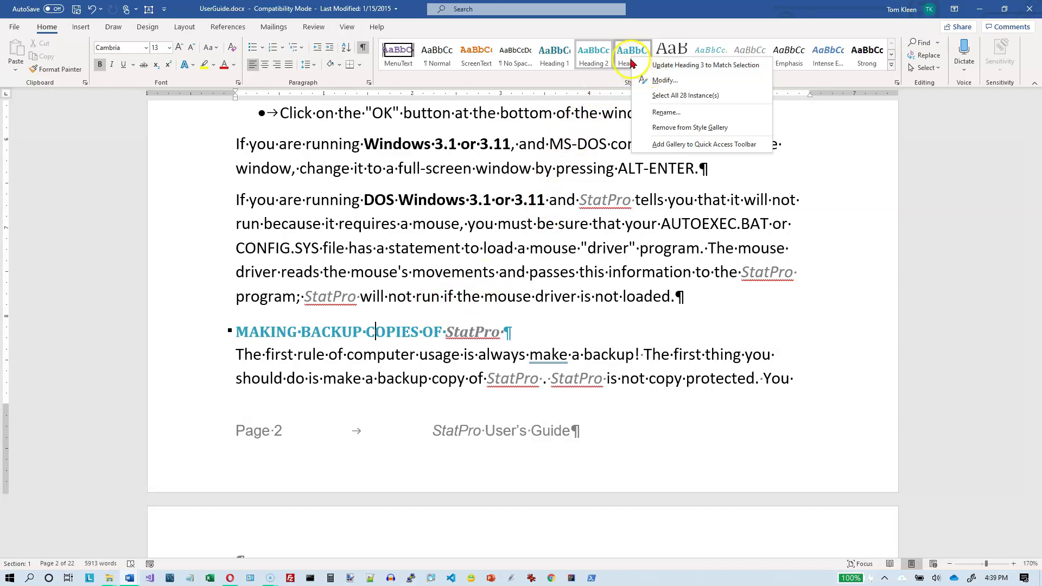
pyautogui.click(667, 102)
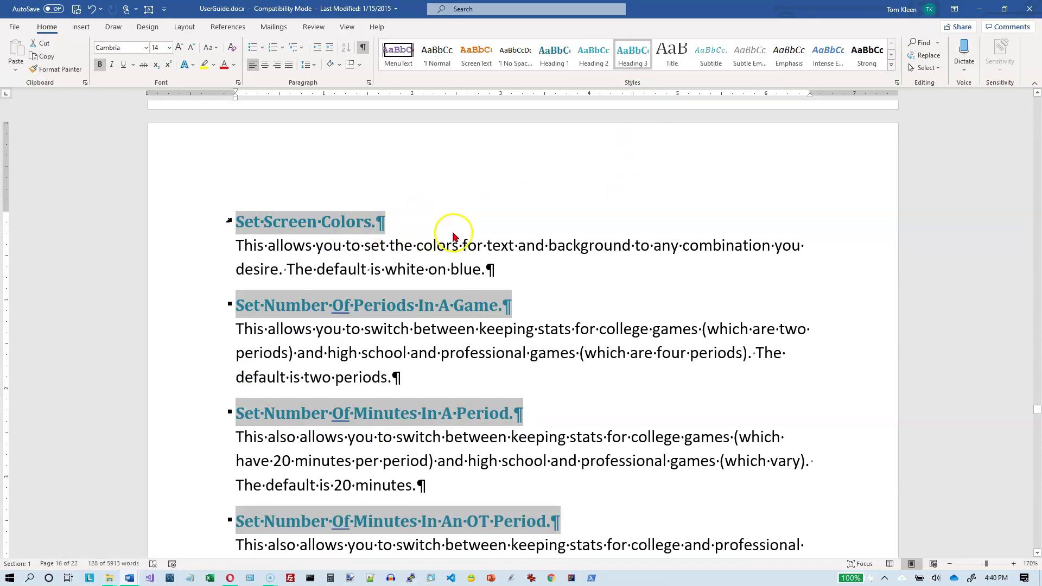
pyautogui.scroll(-7, 426, 238)
pyautogui.scroll(7, 423, 224)
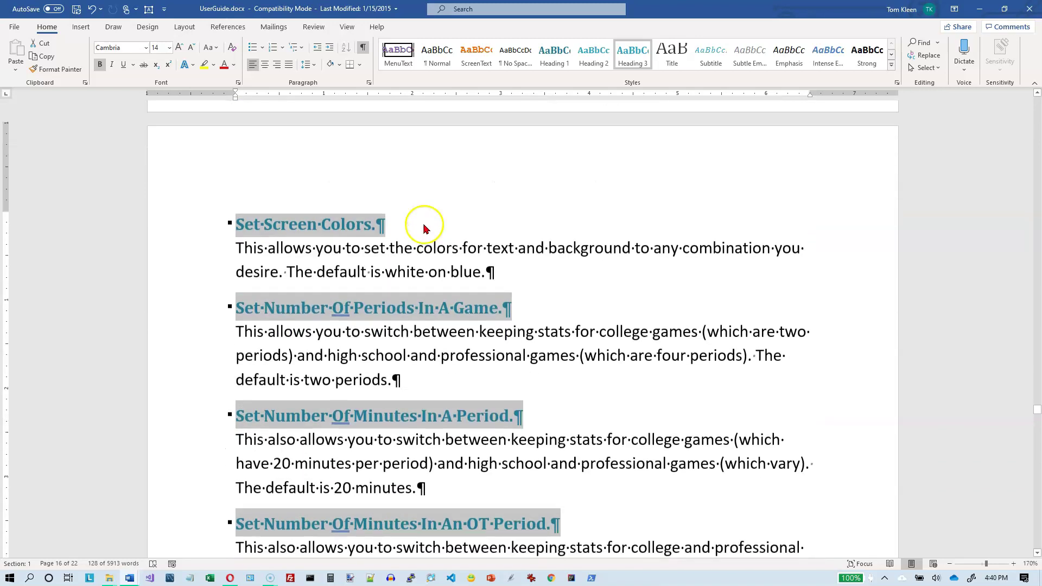
pyautogui.scroll(-5, 424, 228)
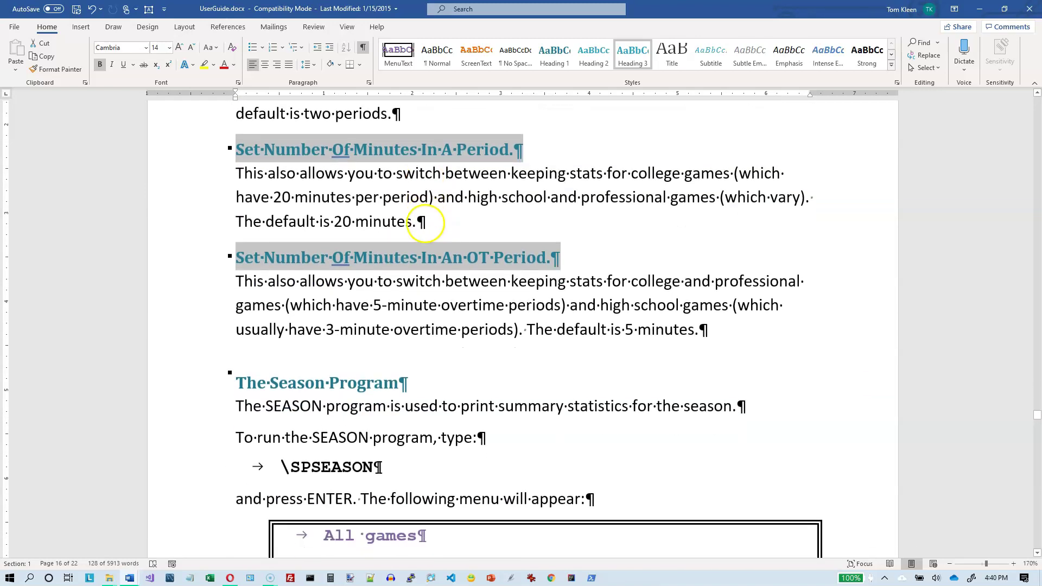
# Step: Compare the styles of "The Season Program" and the two "Set Number Of Minutes" headings, and select the "Set Number Of Minutes In A Period." line
pyautogui.click(391, 382)
pyautogui.click(399, 384)
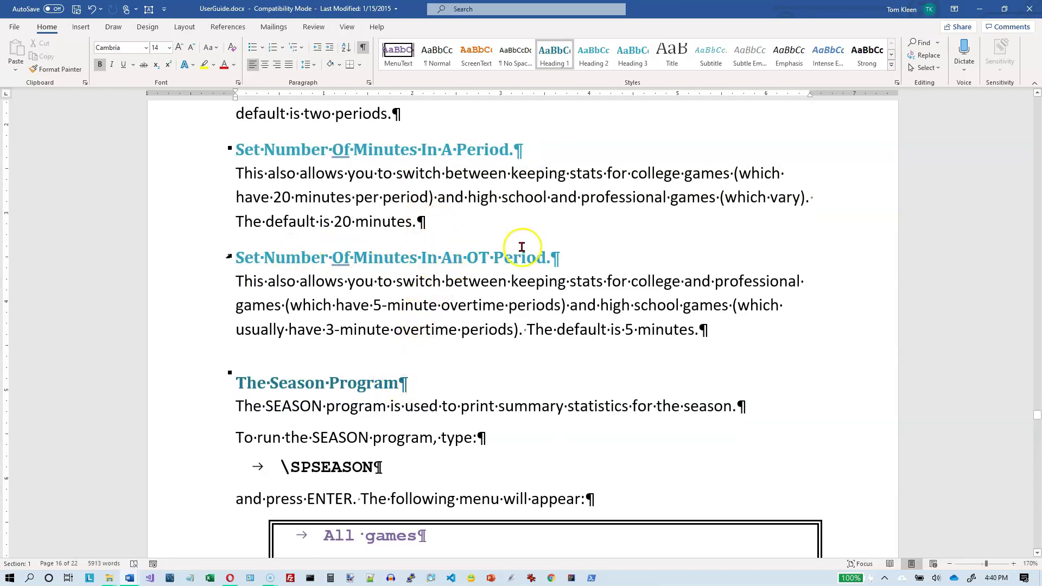
pyautogui.click(313, 257)
pyautogui.click(343, 149)
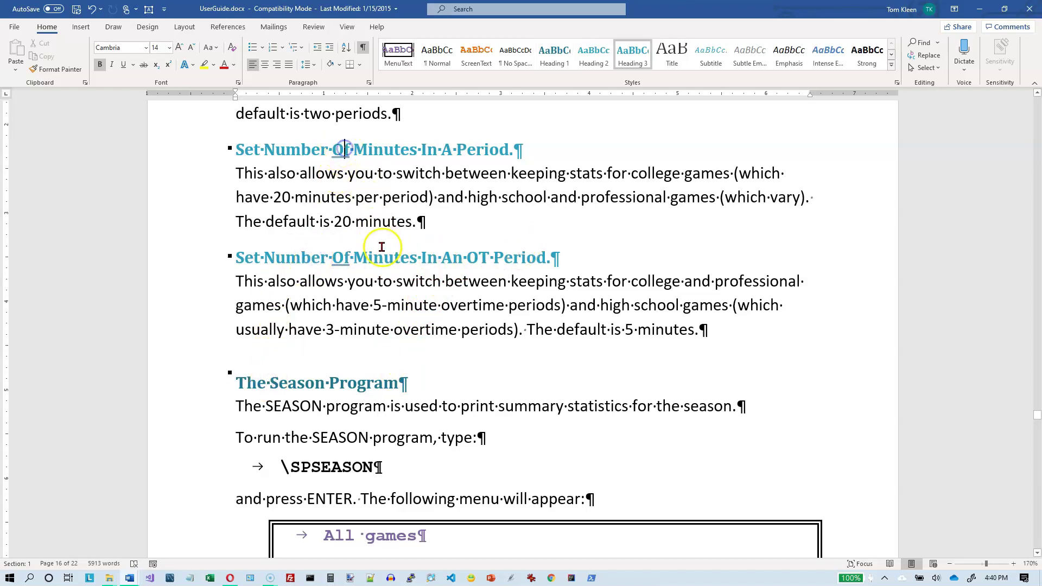
pyautogui.click(363, 387)
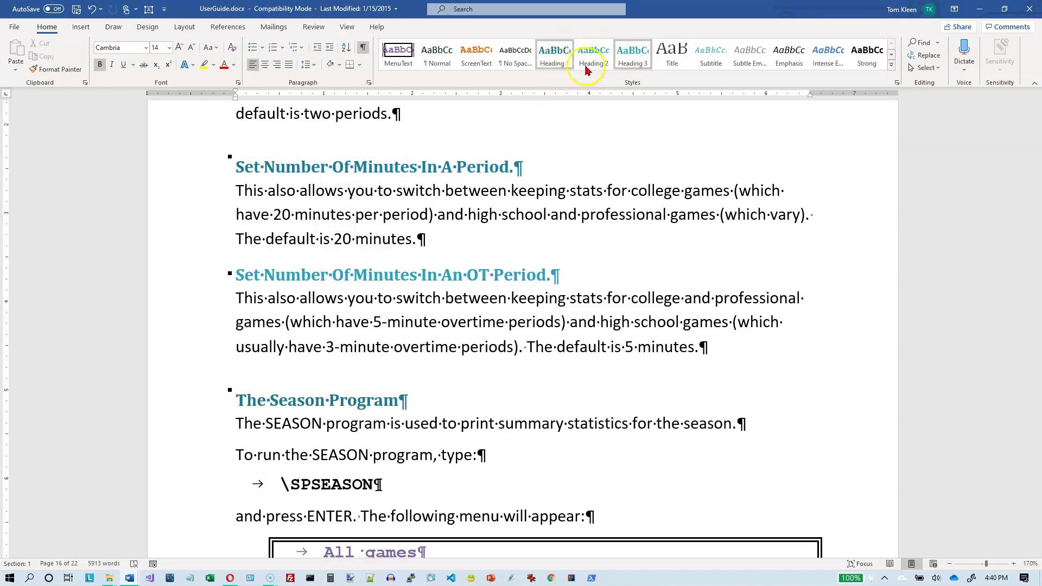
pyautogui.click(627, 57)
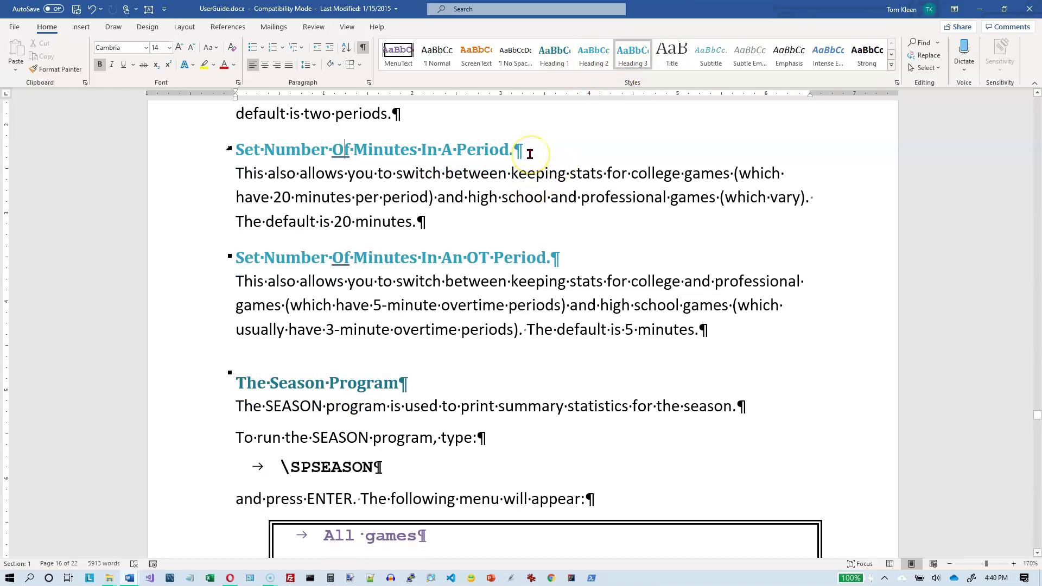
pyautogui.click(200, 152)
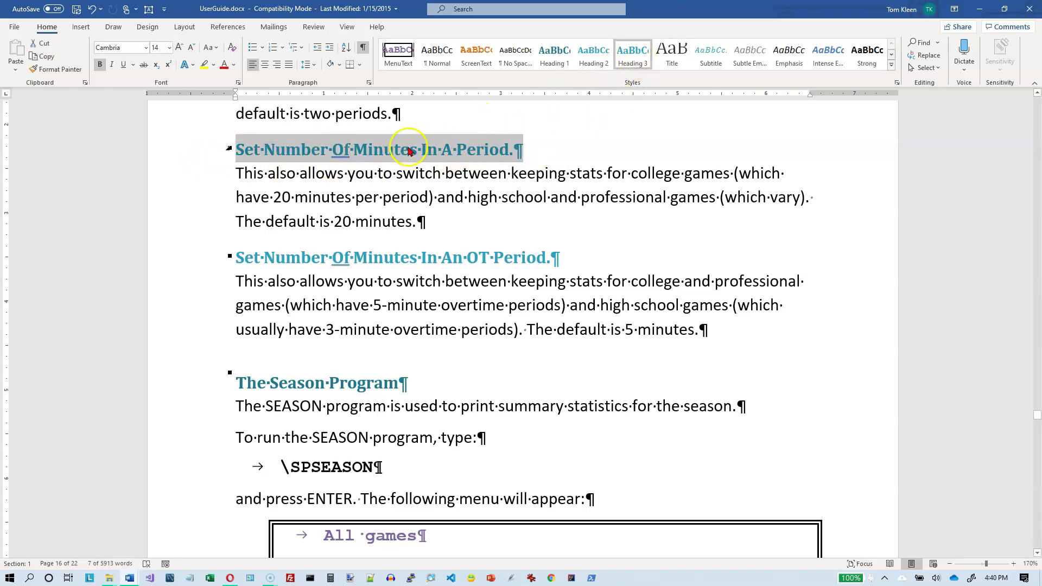
# Step: Set the selected "Set Number Of Minutes In A Period." heading to 11 pt and update the Heading 3 style to match it
pyautogui.click(169, 48)
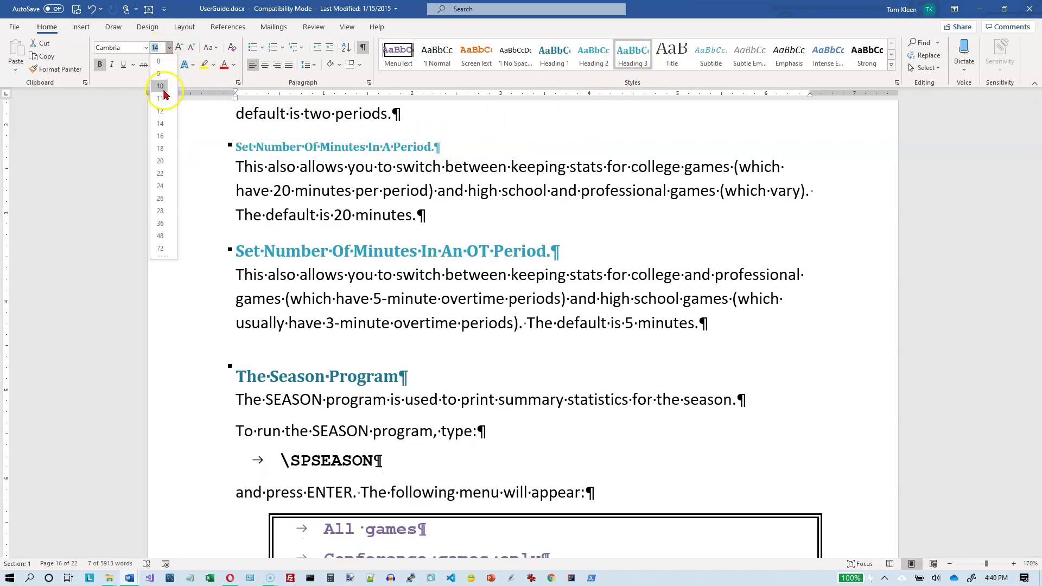
pyautogui.click(161, 99)
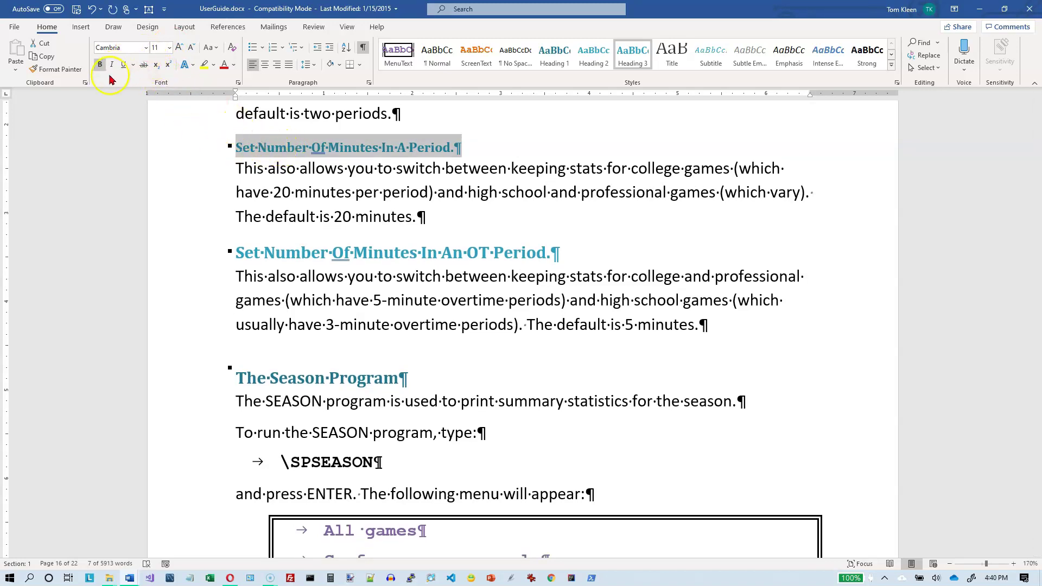
pyautogui.rightClick(632, 56)
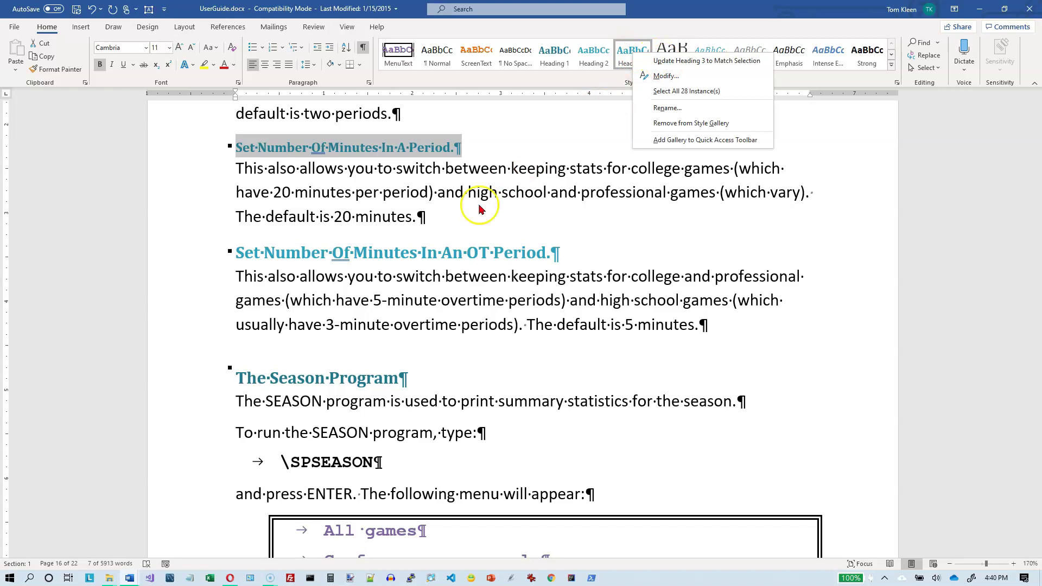
pyautogui.click(682, 62)
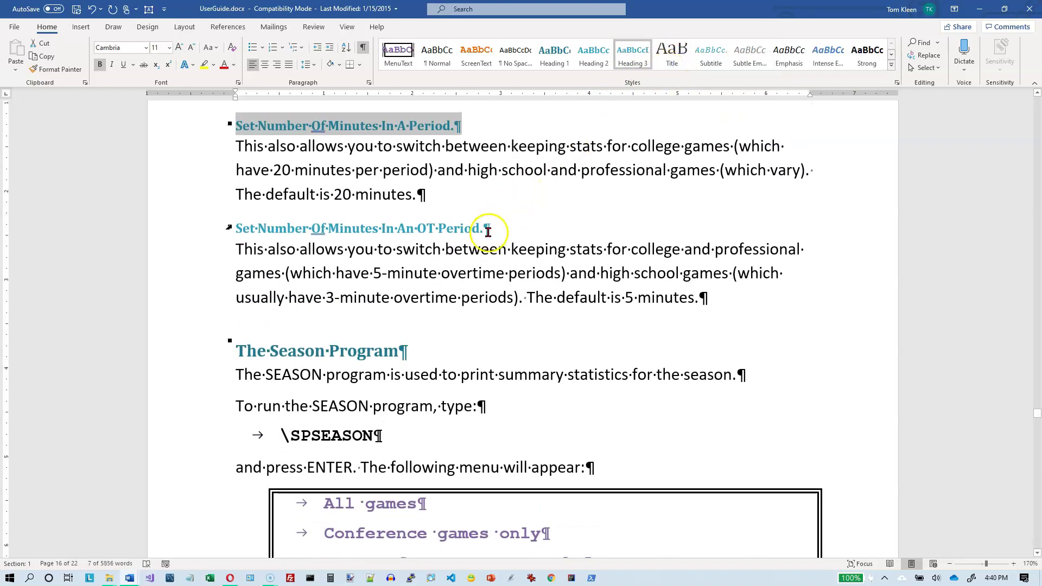
# Step: Check the size of the Heading 3 headings from "Set Number Of Minutes In An OT Period." back to "Printing To A Printer"
pyautogui.click(489, 230)
pyautogui.scroll(3, 517, 227)
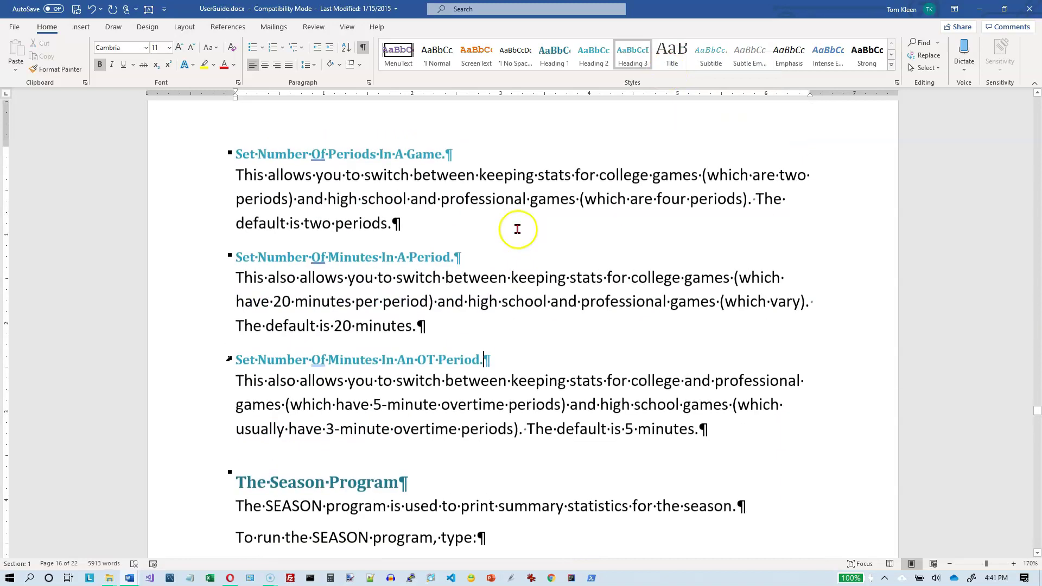
pyautogui.scroll(8, 516, 227)
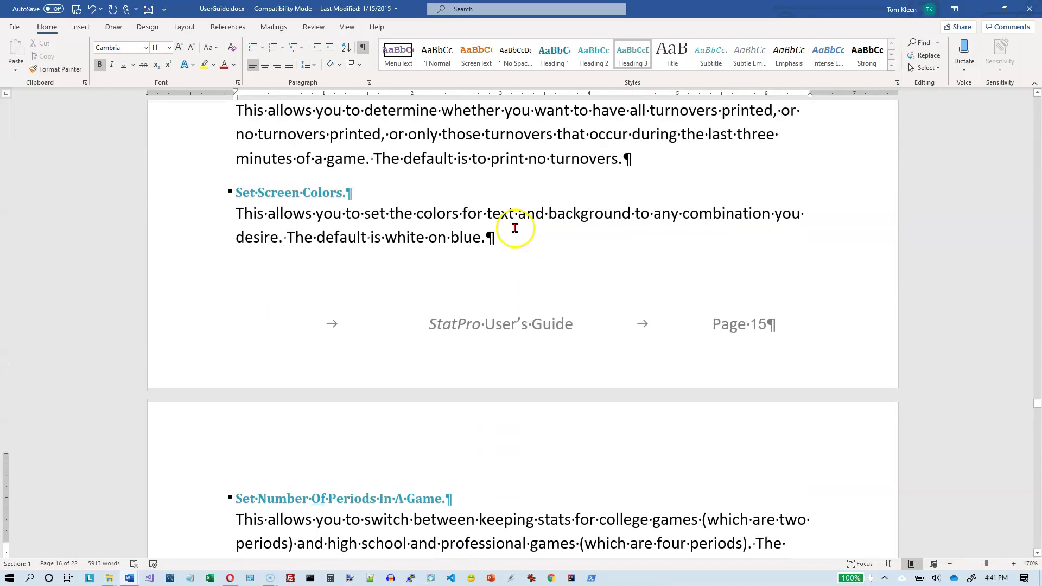
pyautogui.scroll(9, 514, 228)
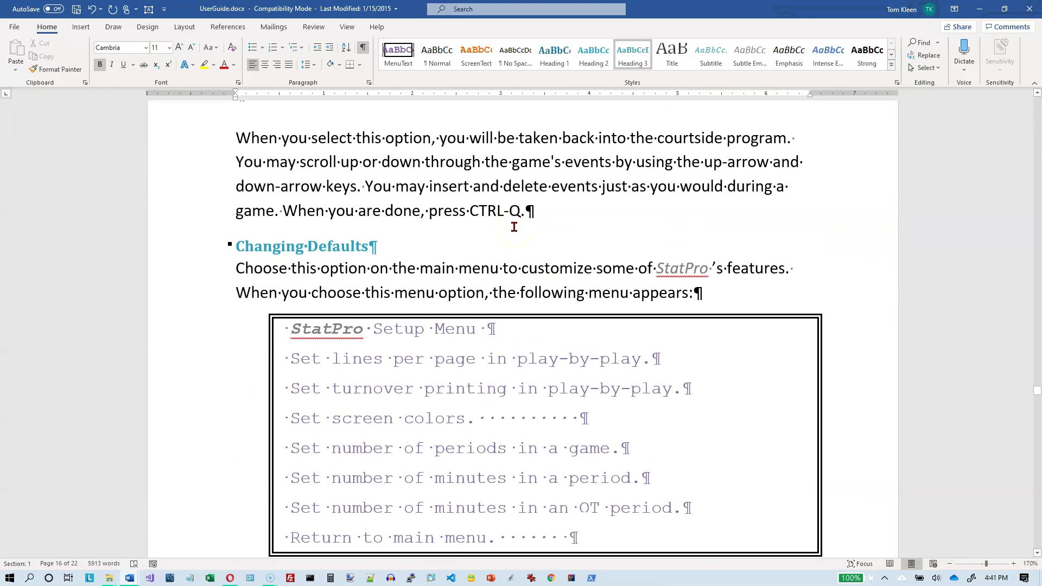
pyautogui.scroll(7, 514, 228)
pyautogui.click(647, 51)
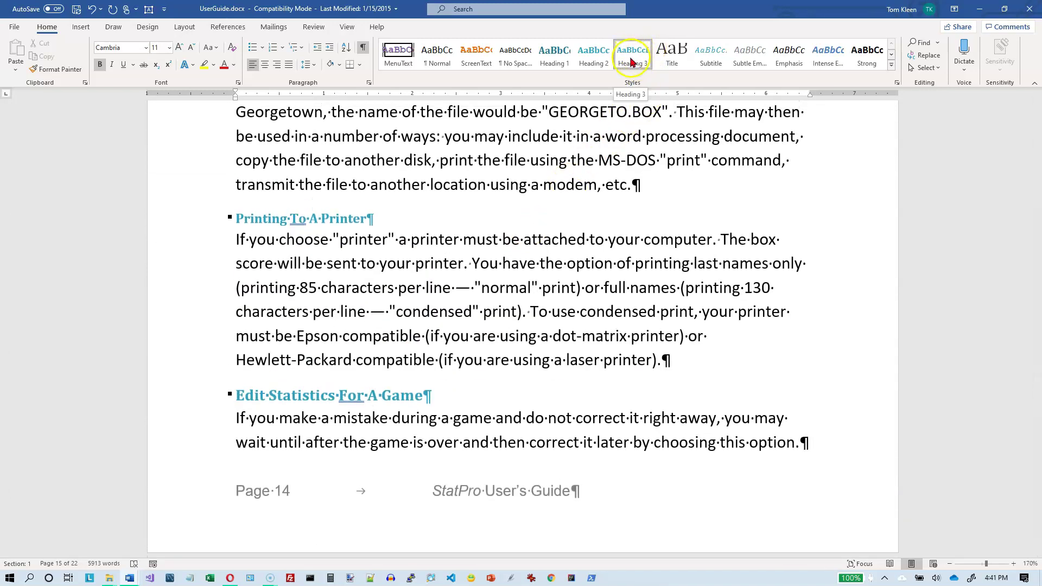
# Step: Review the Heading 3 style's context options, its Modify Style settings and the additional format categories, leaving the style as is
pyautogui.rightClick(630, 62)
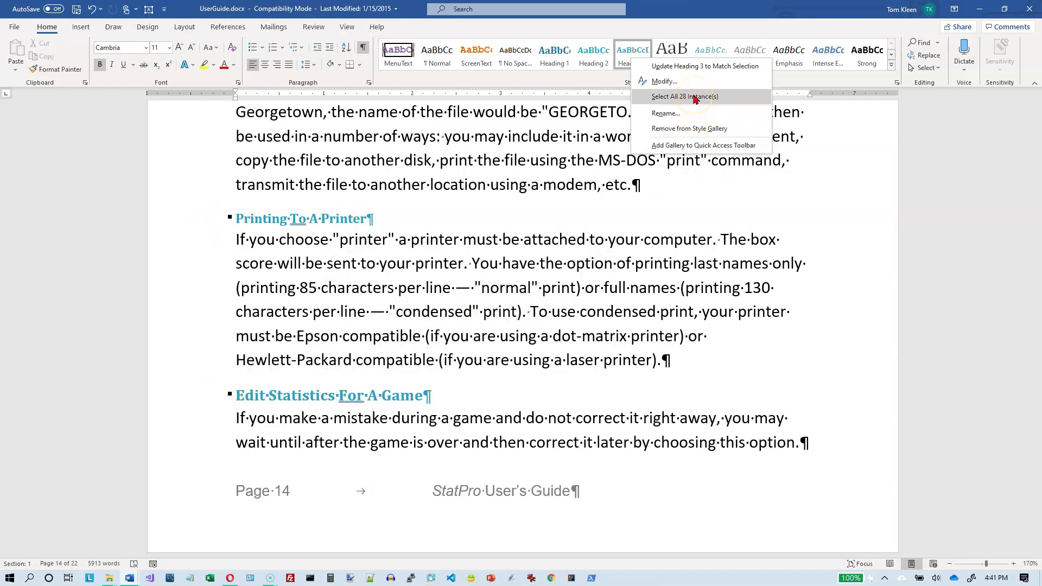
pyautogui.click(612, 113)
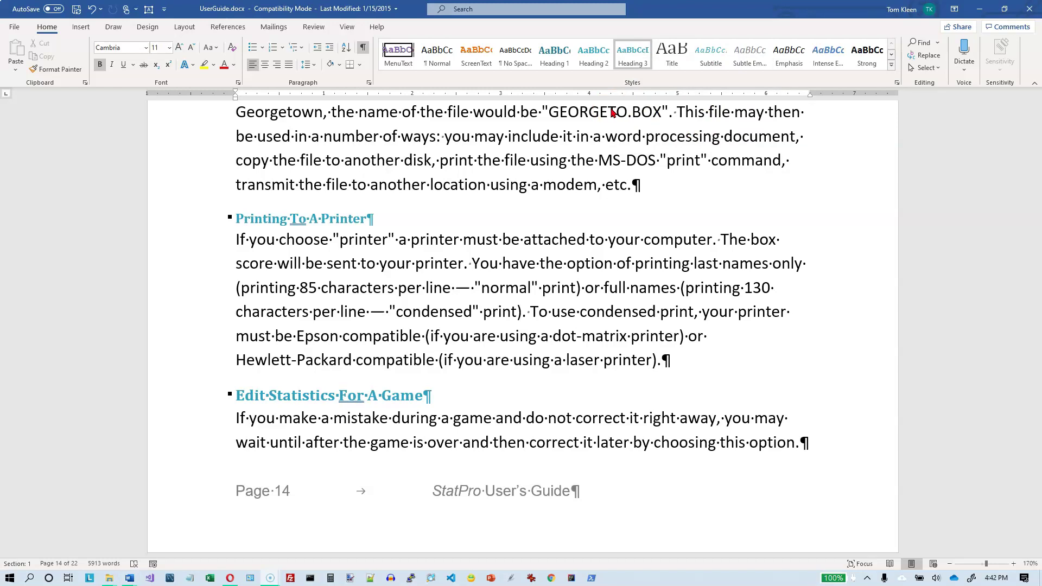
pyautogui.rightClick(628, 60)
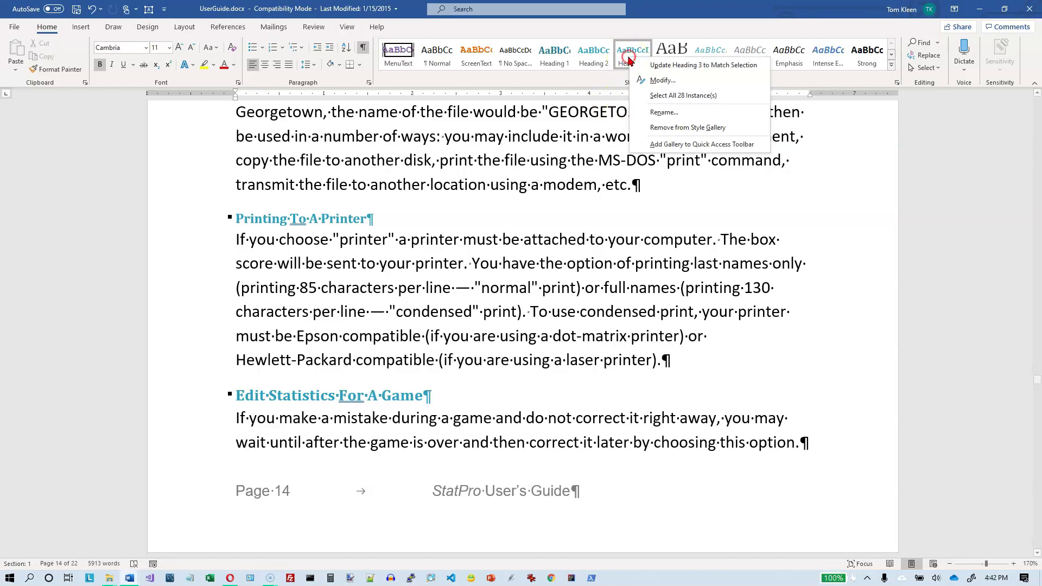
pyautogui.click(672, 81)
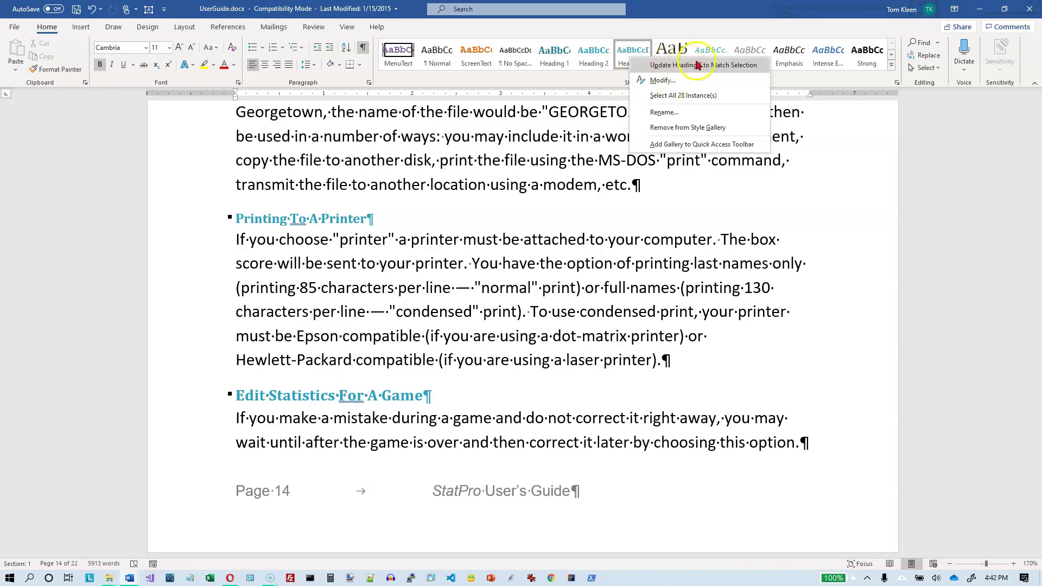
pyautogui.click(273, 258)
pyautogui.click(666, 81)
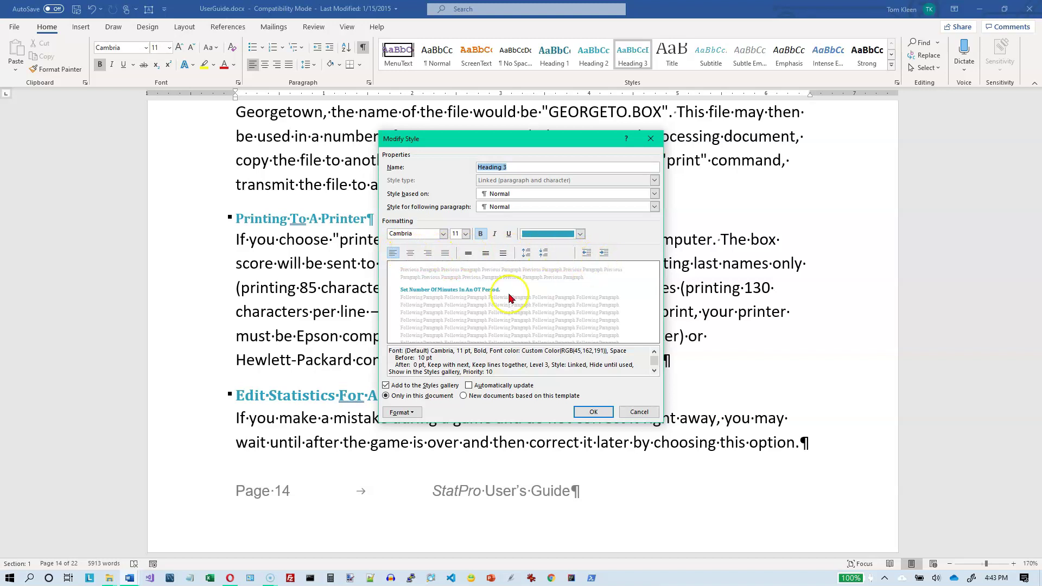
pyautogui.click(414, 413)
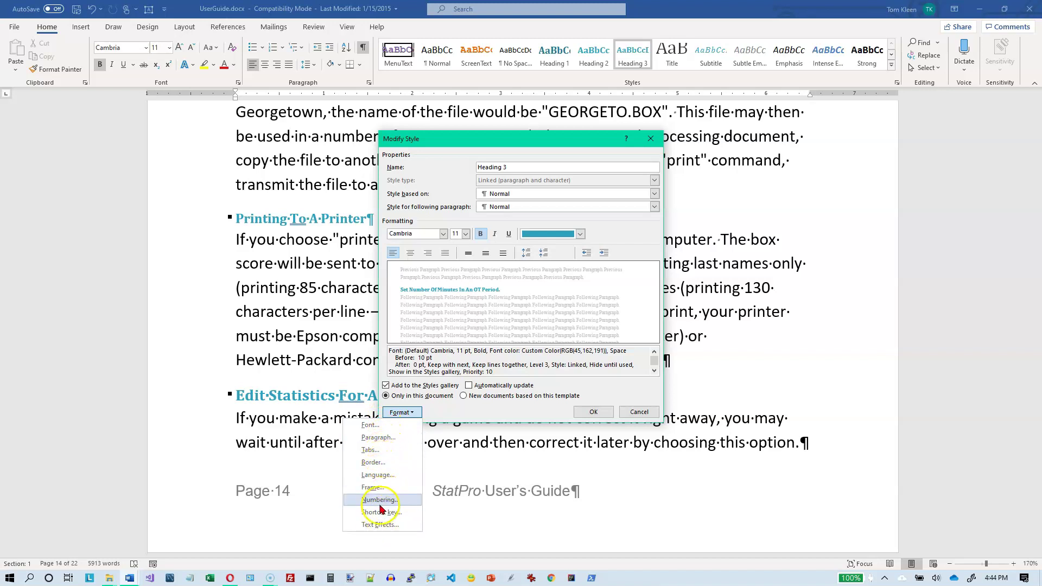
pyautogui.click(398, 413)
pyautogui.click(631, 417)
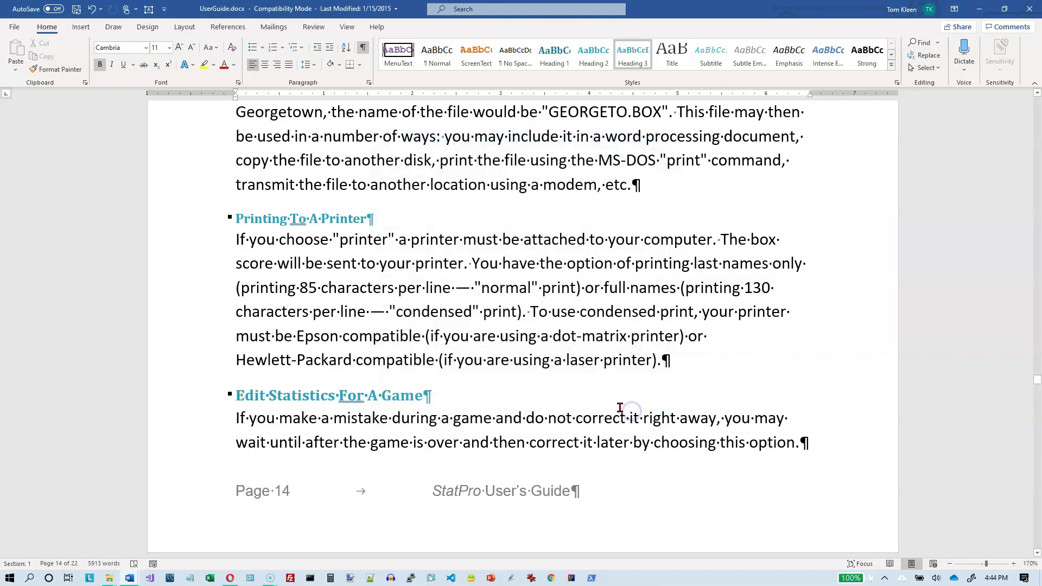
# Step: Place the cursor at the end of the "Printing To A Printer" heading and switch the document to Outline view
pyautogui.click(439, 216)
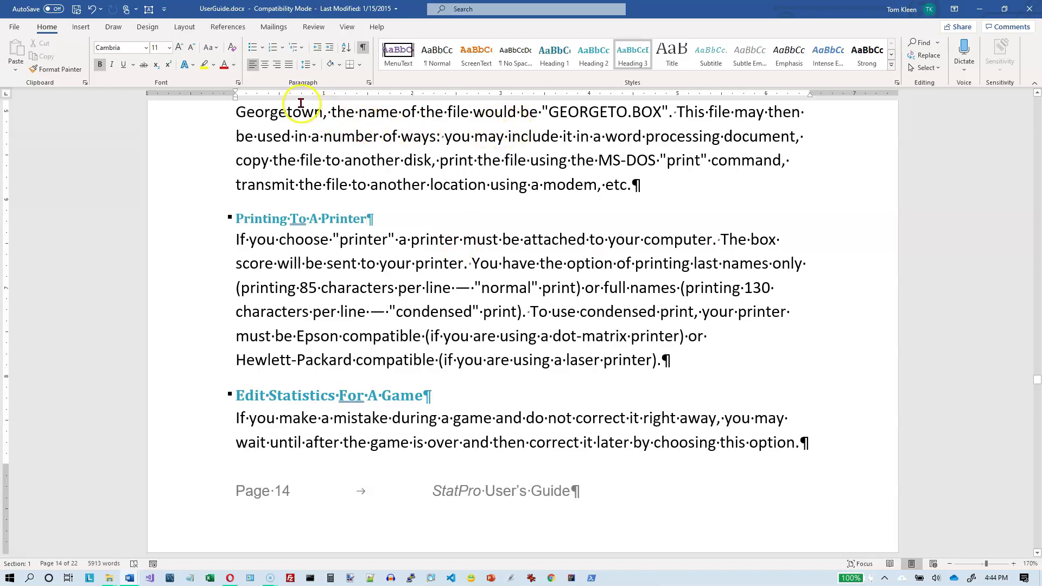
pyautogui.click(346, 27)
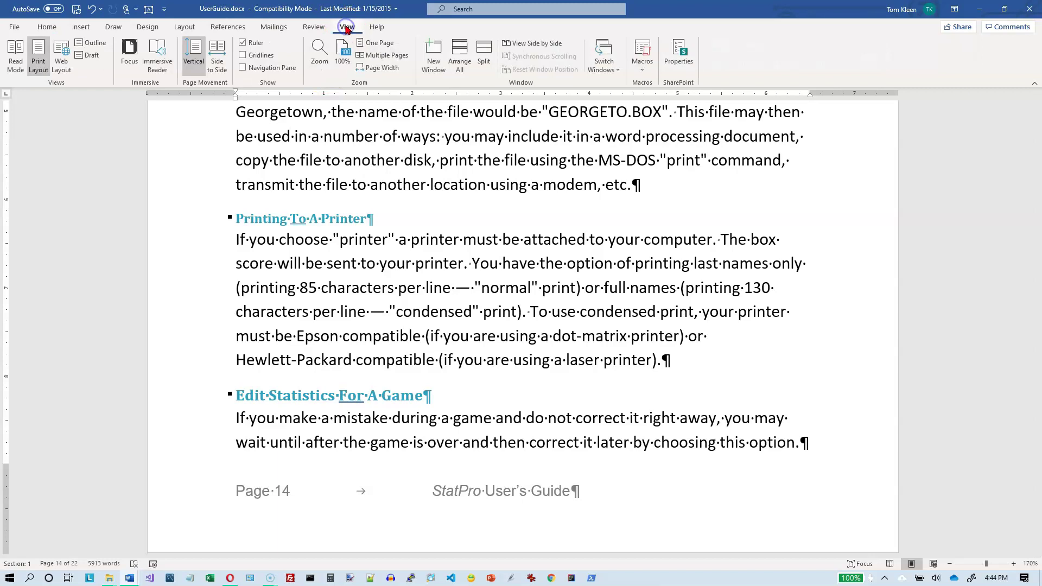
pyautogui.click(96, 43)
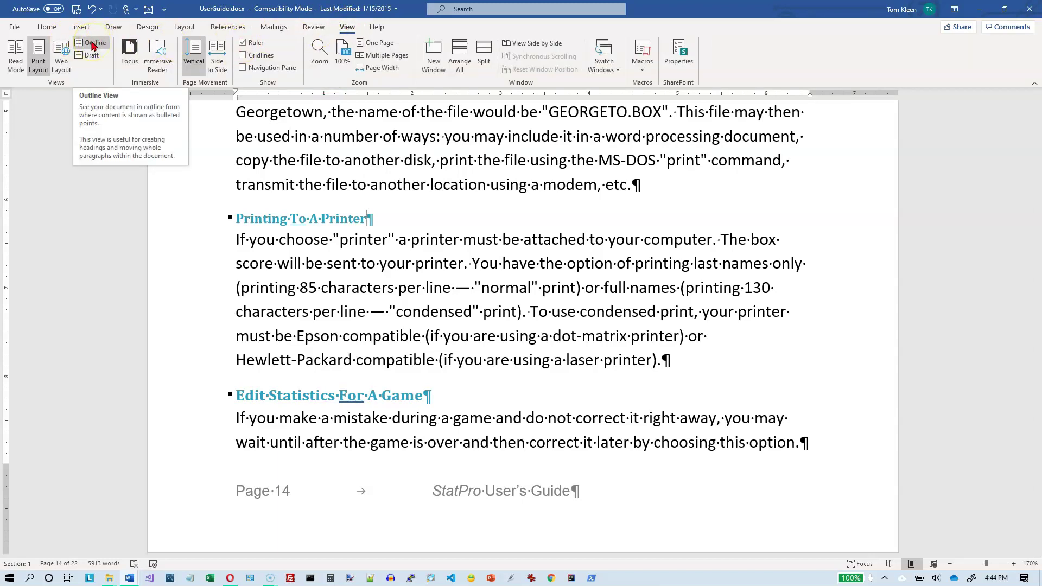
pyautogui.click(30, 61)
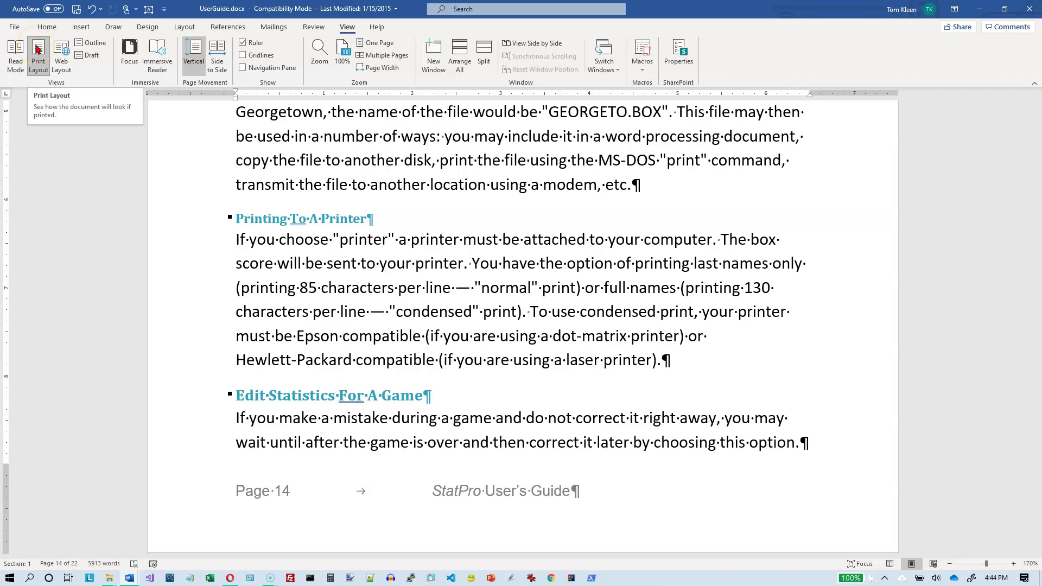
pyautogui.click(57, 69)
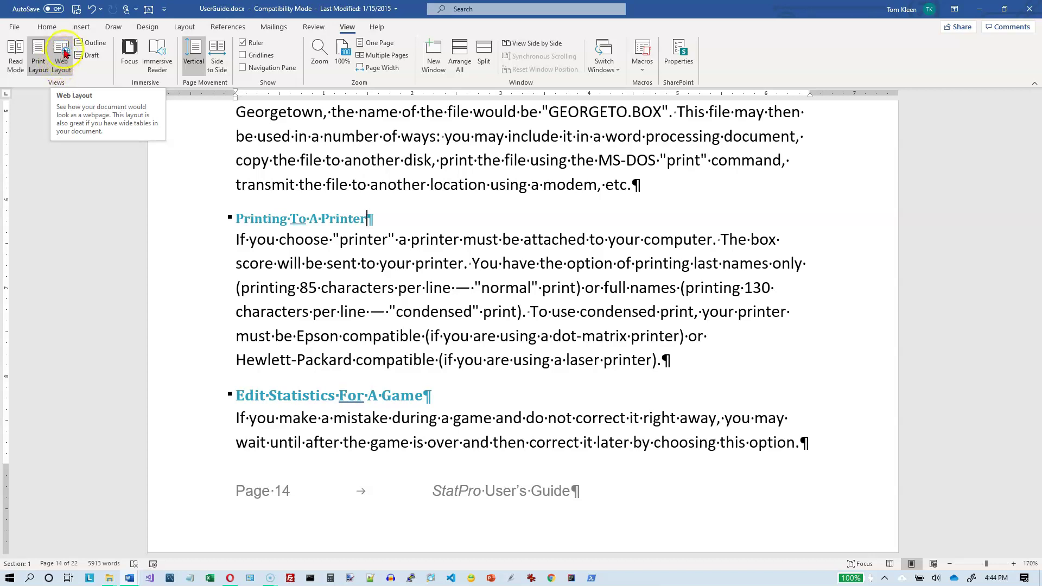
pyautogui.click(95, 47)
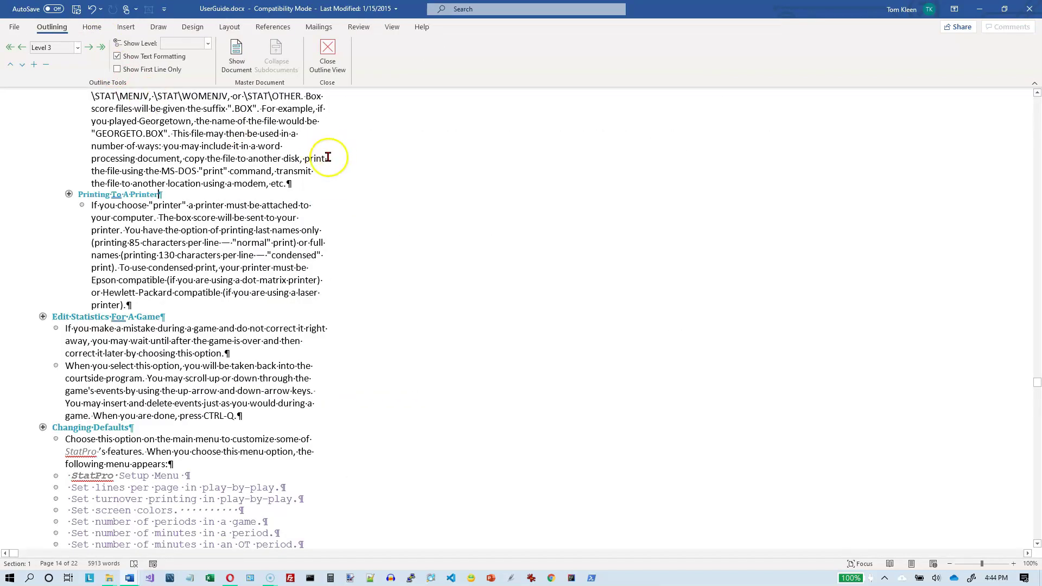
# Step: Look over the outline back to the document title, restricting it first to Level 1 headings and finally to Level 2
pyautogui.scroll(9, 347, 183)
pyautogui.scroll(15, 351, 185)
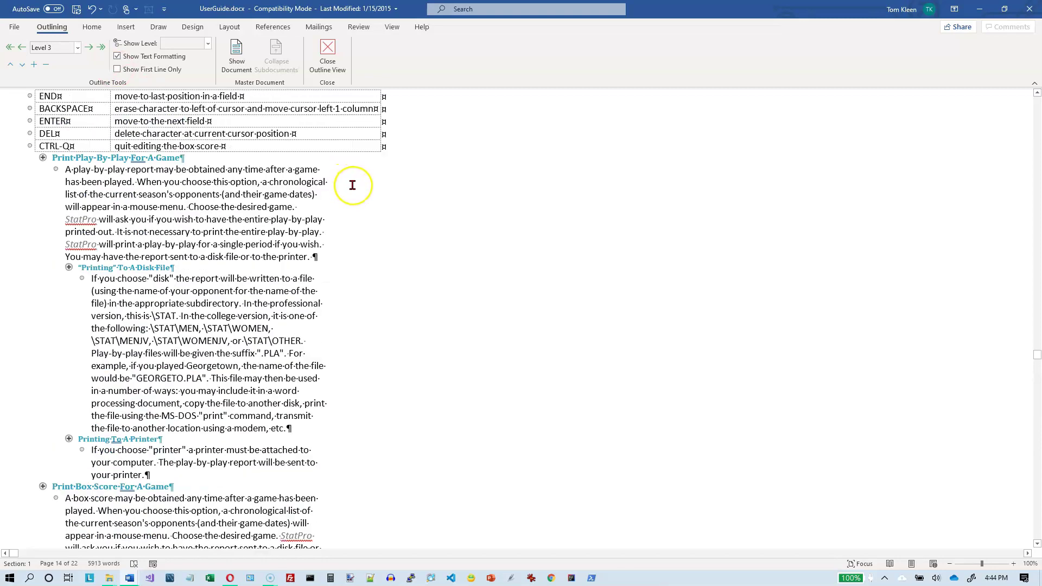
pyautogui.scroll(10, 352, 185)
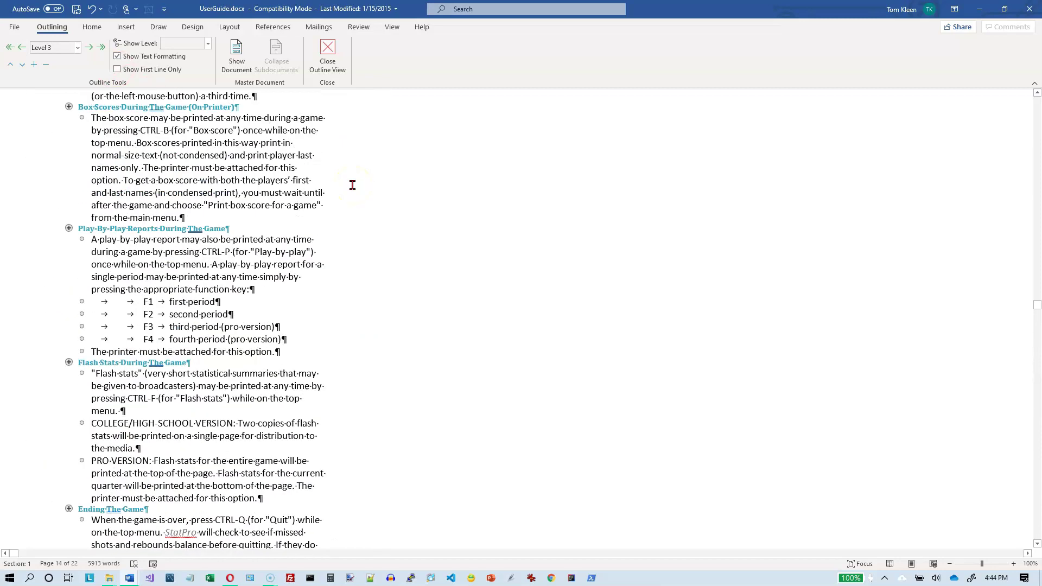
pyautogui.moveTo(1037, 290); pyautogui.dragTo(1037, 95)
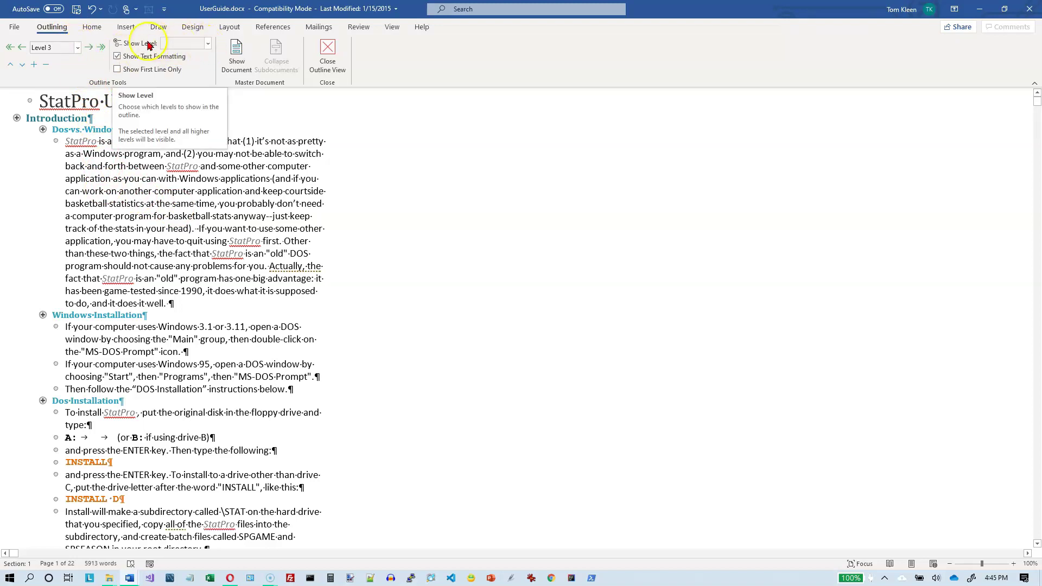
pyautogui.click(207, 46)
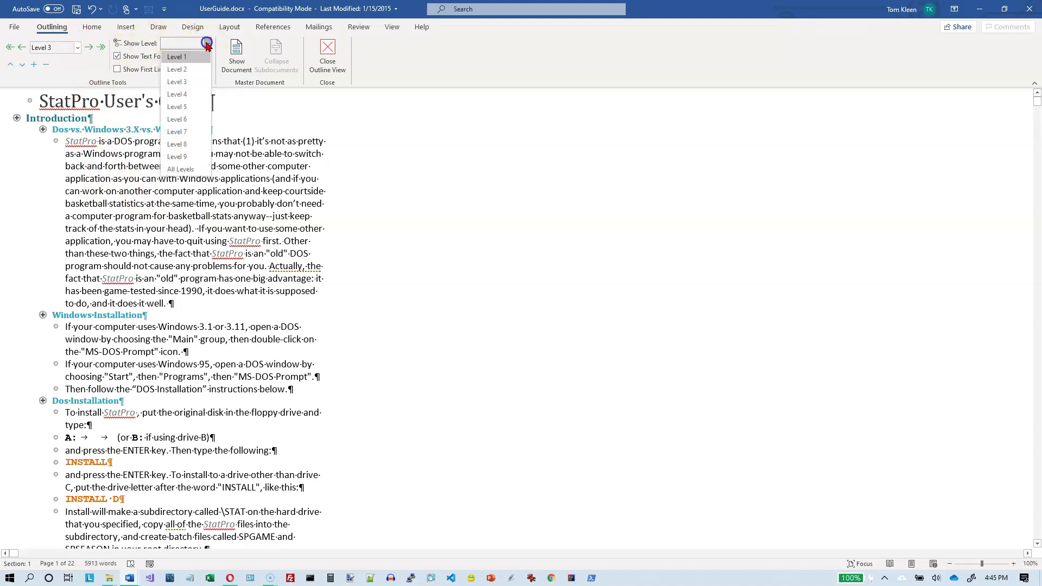
pyautogui.click(177, 56)
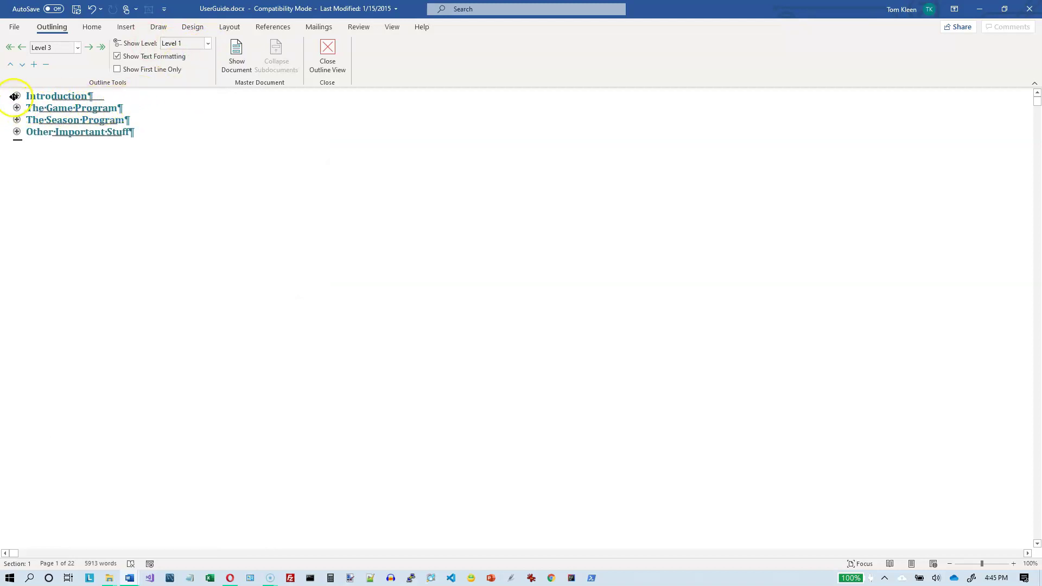
pyautogui.click(208, 44)
pyautogui.click(188, 70)
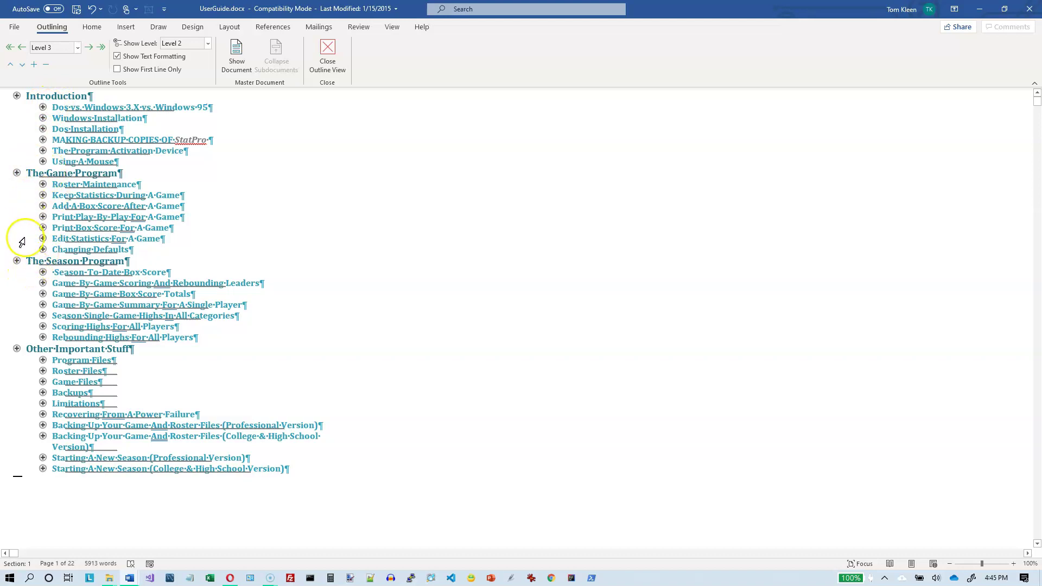
# Step: Try moving the "The Season Program" section above "The Game Program" in the outline and undo the move
pyautogui.moveTo(17, 260); pyautogui.dragTo(18, 171)
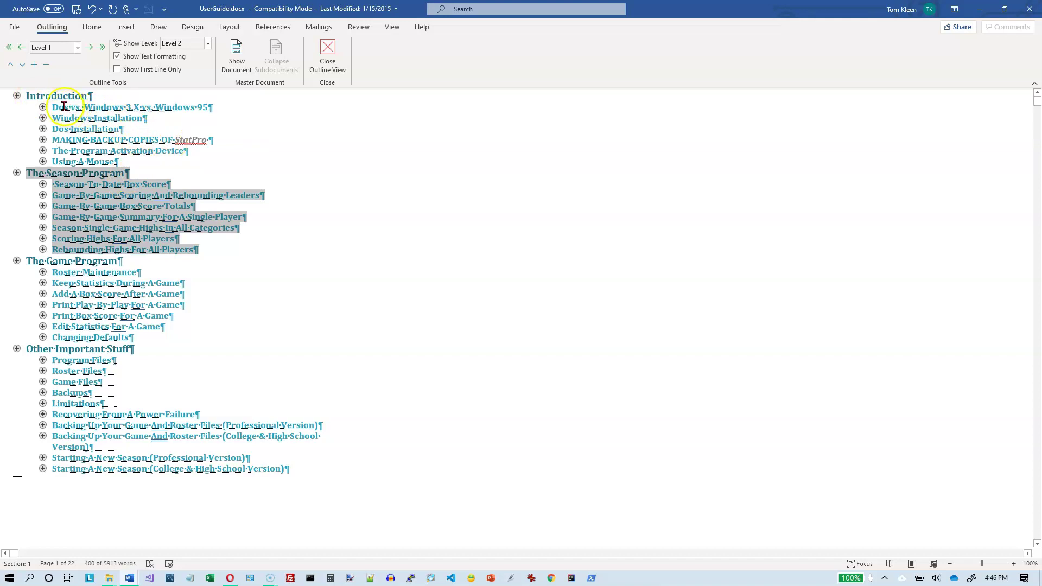
pyautogui.click(92, 10)
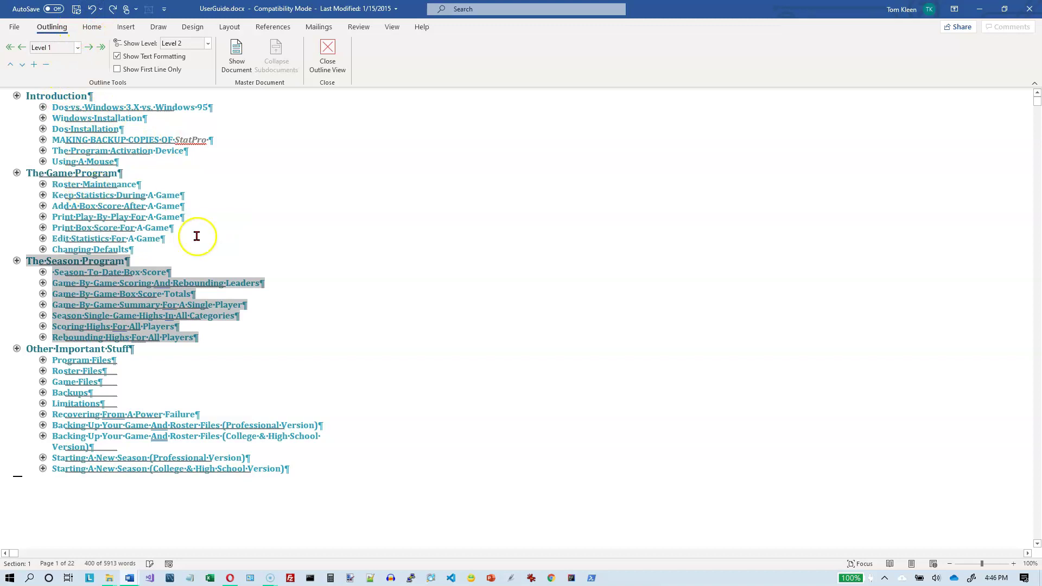
# Step: Close Outline view and place the cursor at the very beginning of the document, before the title
pyautogui.scroll(1, 327, 45)
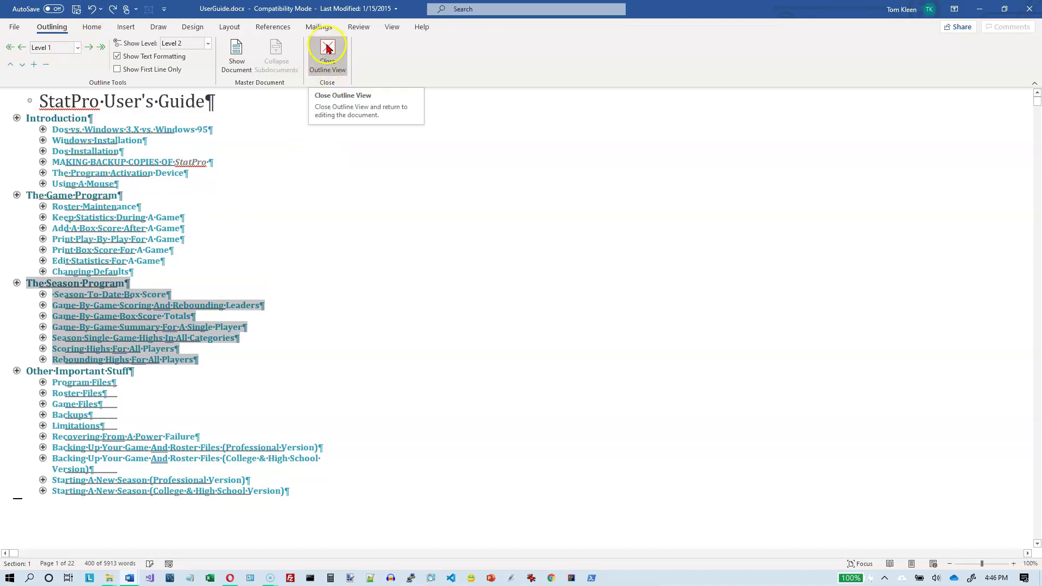
pyautogui.click(327, 54)
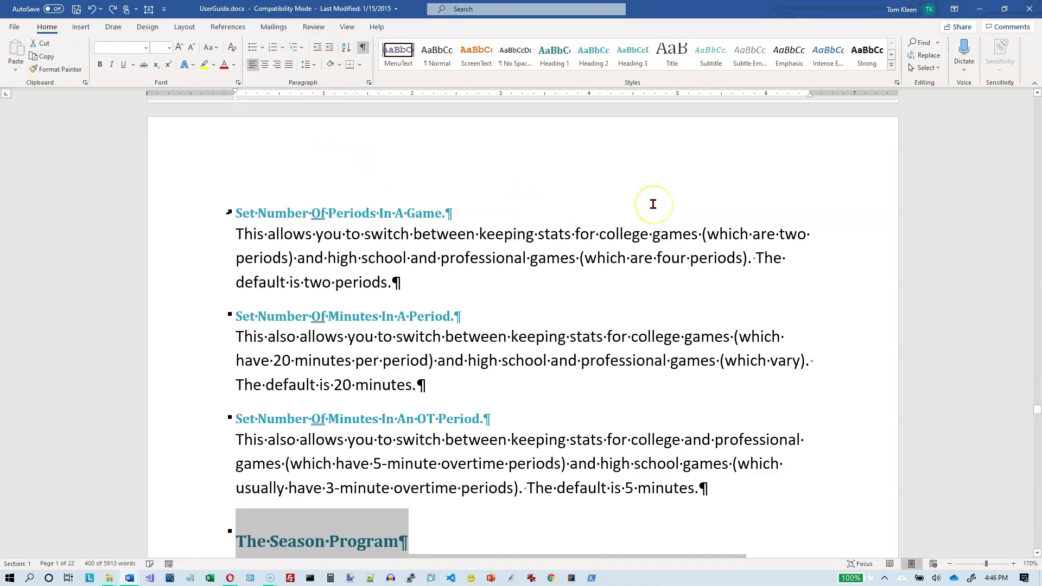
pyautogui.hotkey('ctrl', 'Home')
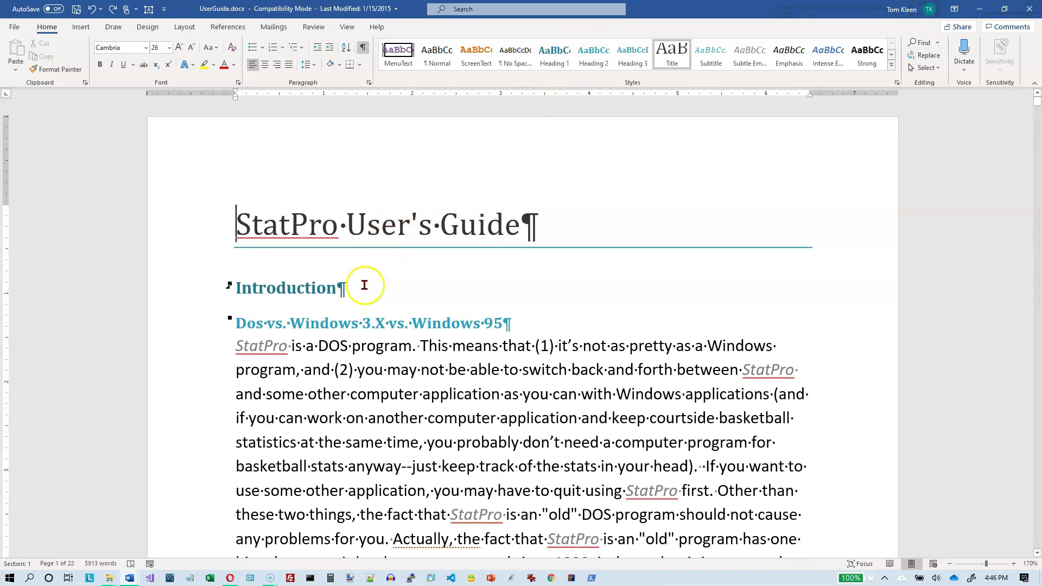
# Step: Insert a table of contents before the title using the built-in Automatic Table 1 design
pyautogui.click(229, 30)
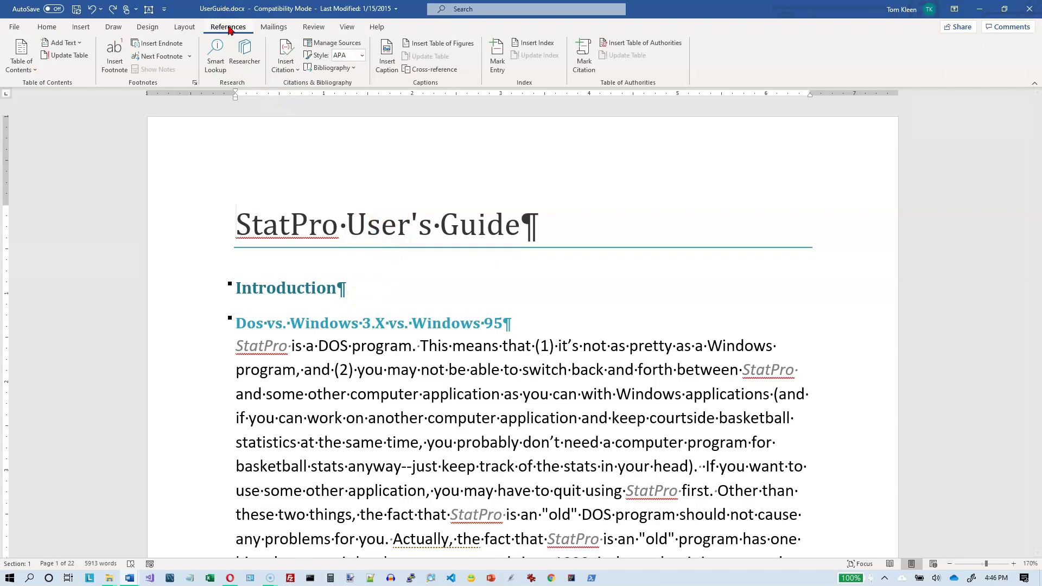
pyautogui.click(30, 66)
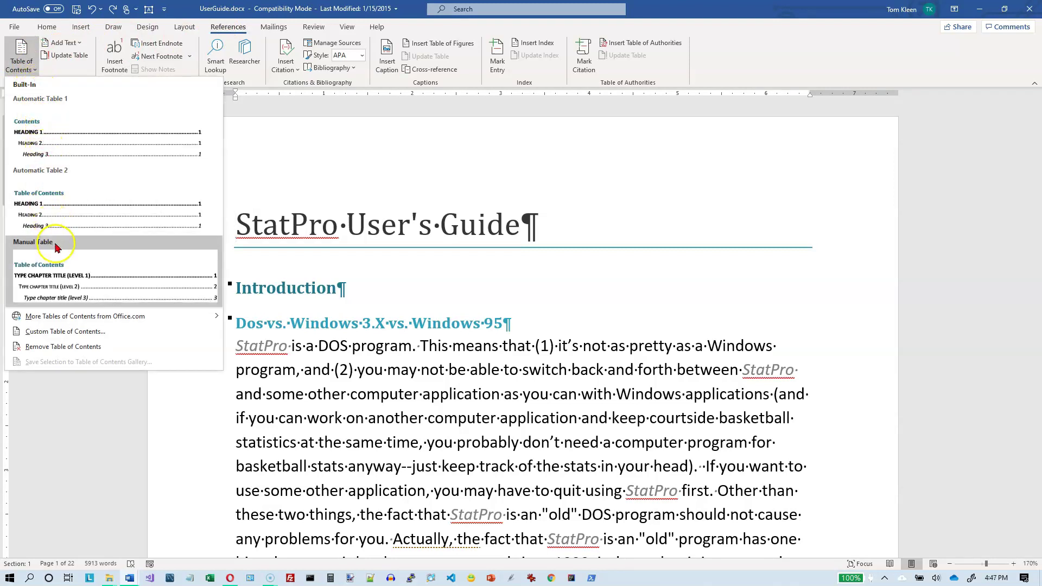
pyautogui.click(33, 143)
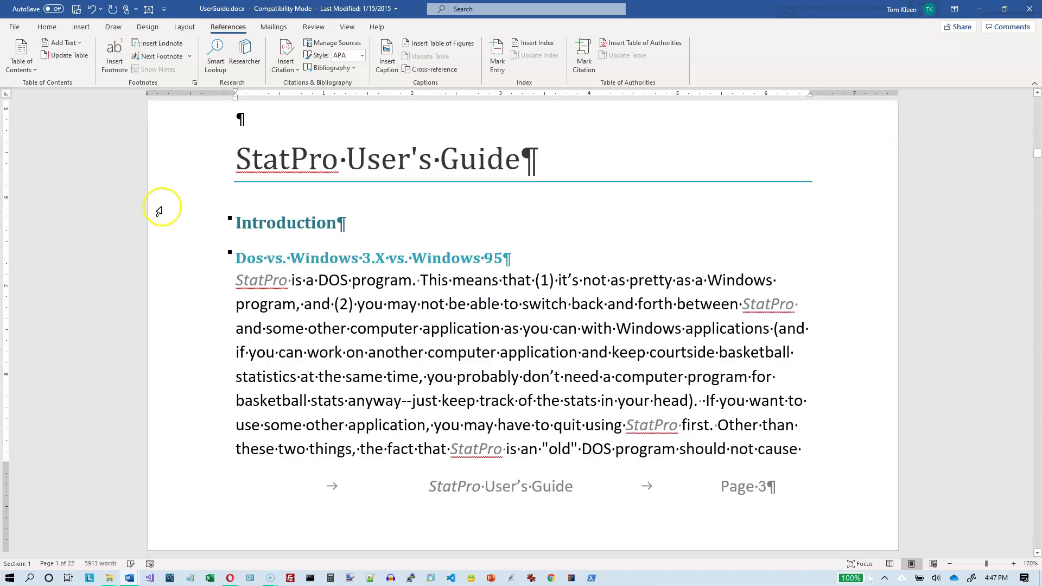
# Step: Examine the inserted table of contents from its beginning, checking the entries of each heading level and their page numbers
pyautogui.scroll(1, 418, 263)
pyautogui.scroll(10, 419, 263)
pyautogui.scroll(15, 421, 266)
pyautogui.scroll(8, 421, 266)
pyautogui.click(421, 266)
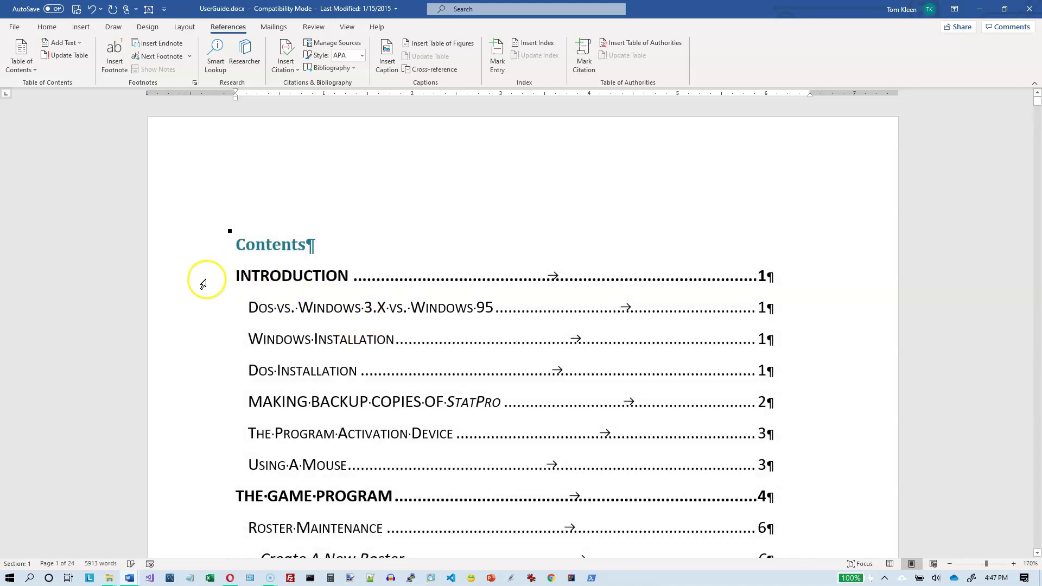
pyautogui.click(204, 280)
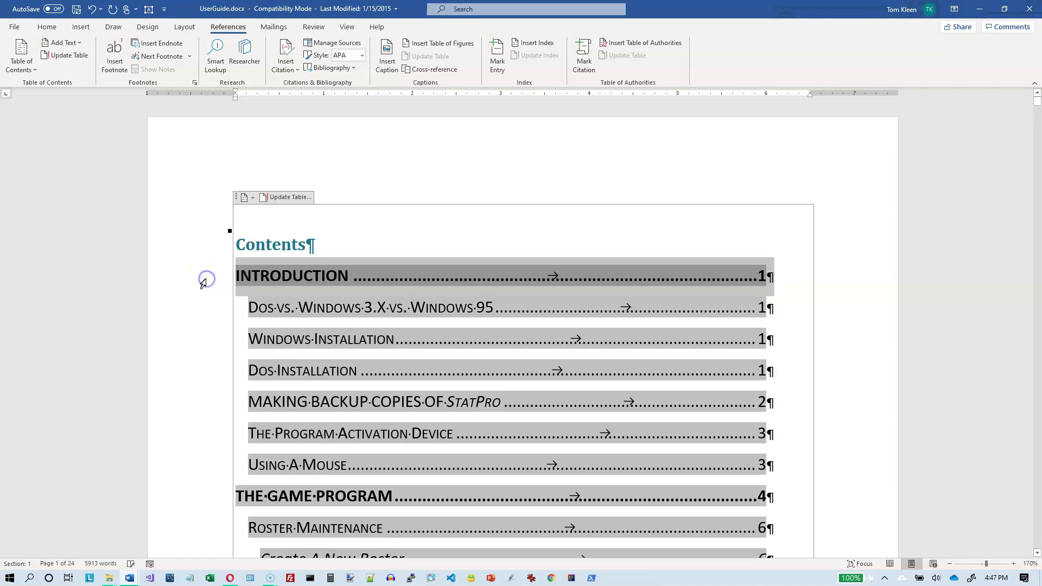
pyautogui.click(246, 278)
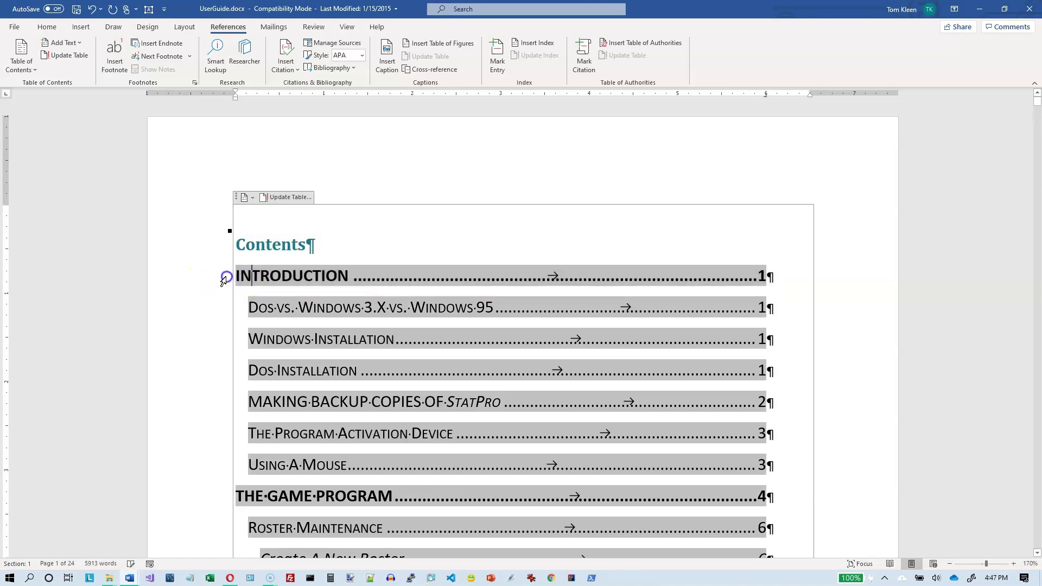
pyautogui.click(224, 278)
pyautogui.scroll(-1, 217, 461)
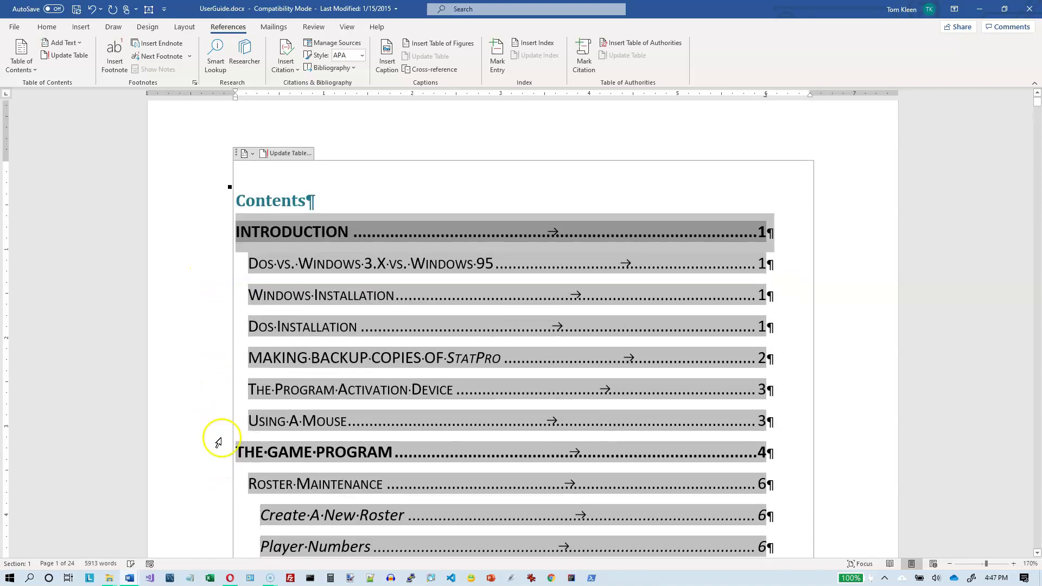
pyautogui.click(250, 265)
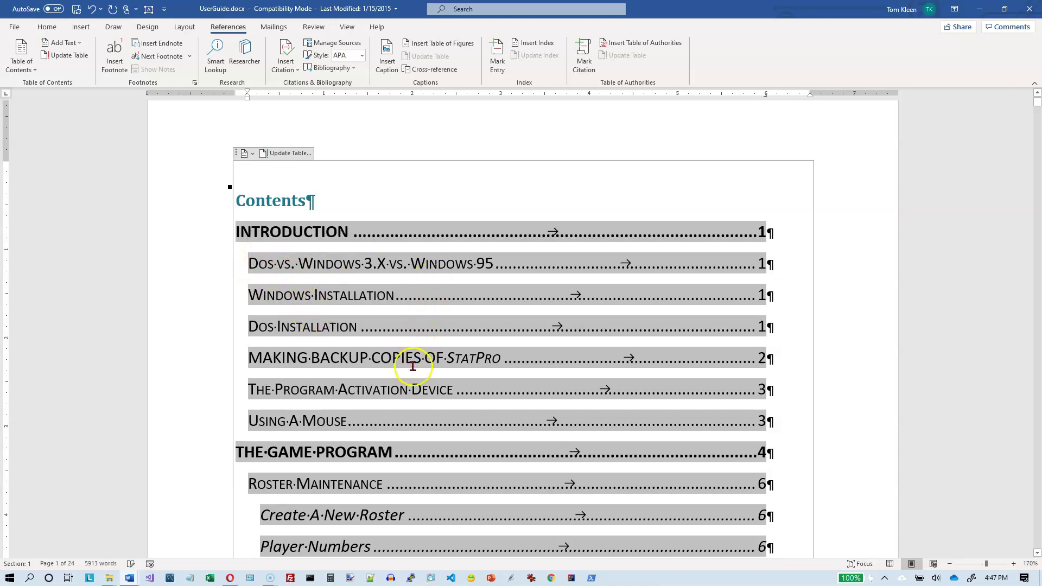
pyautogui.scroll(-2, 407, 366)
pyautogui.scroll(-2, 405, 369)
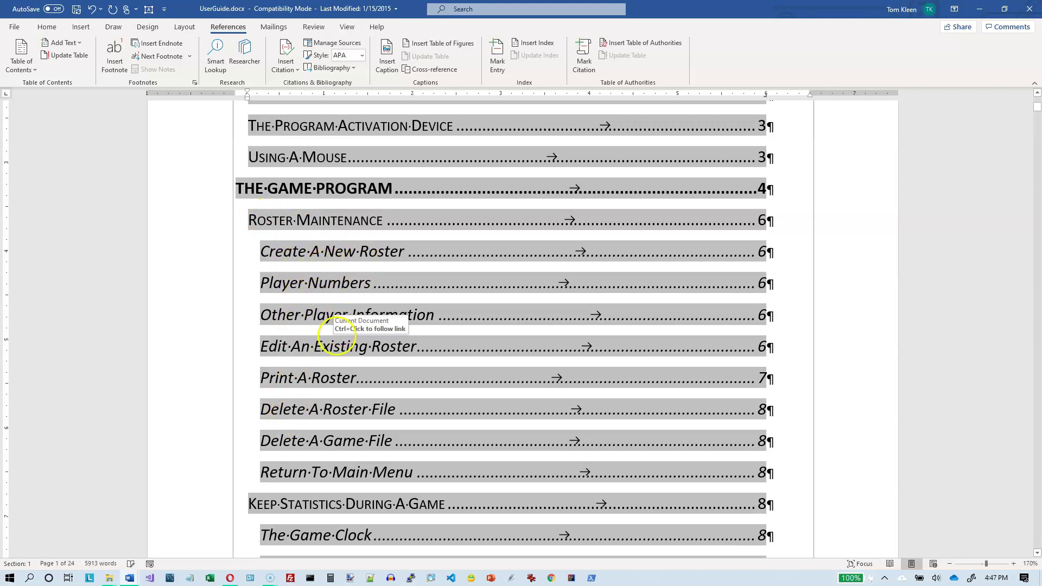
pyautogui.scroll(-3, 324, 399)
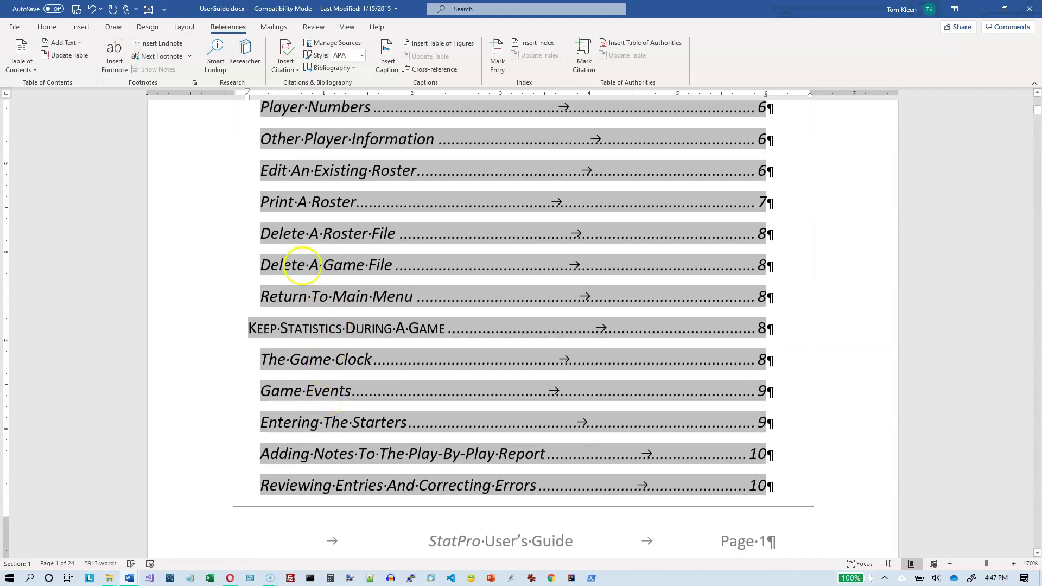
# Step: Check the available table of contents designs and read the remaining contents entries down to the document body
pyautogui.click(36, 69)
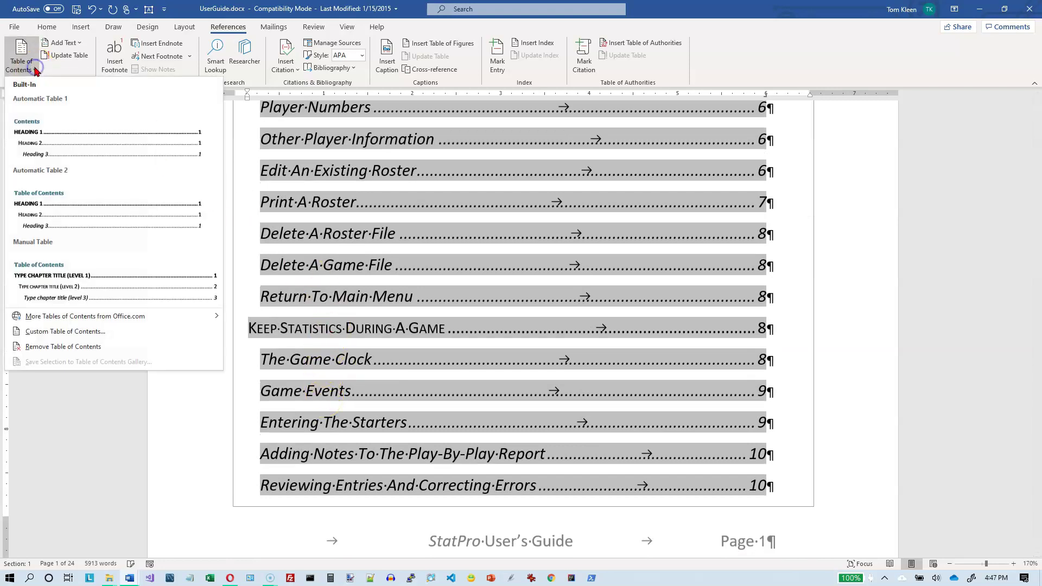
pyautogui.click(67, 332)
pyautogui.click(277, 152)
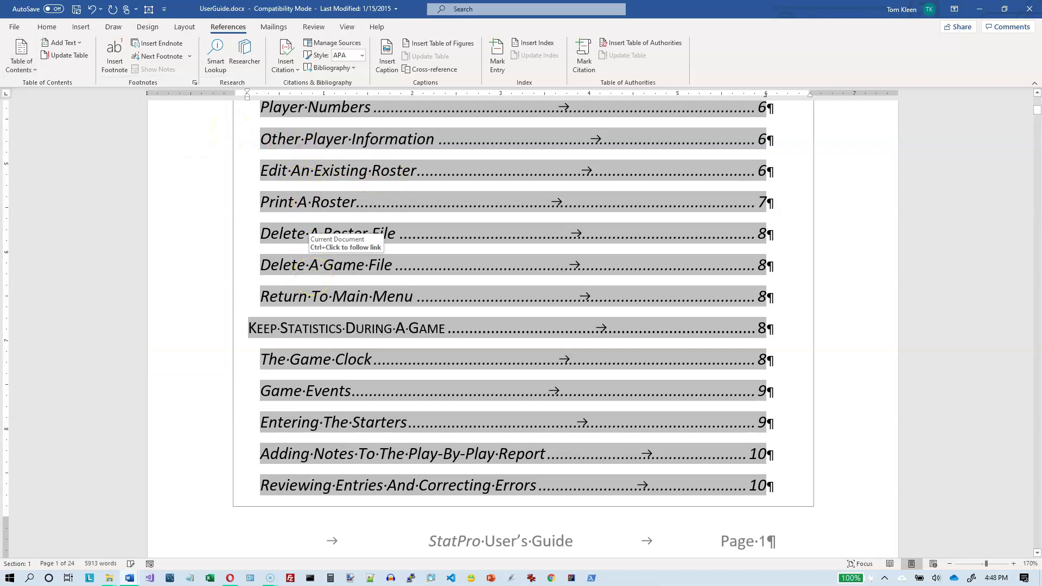
pyautogui.scroll(-15, 307, 235)
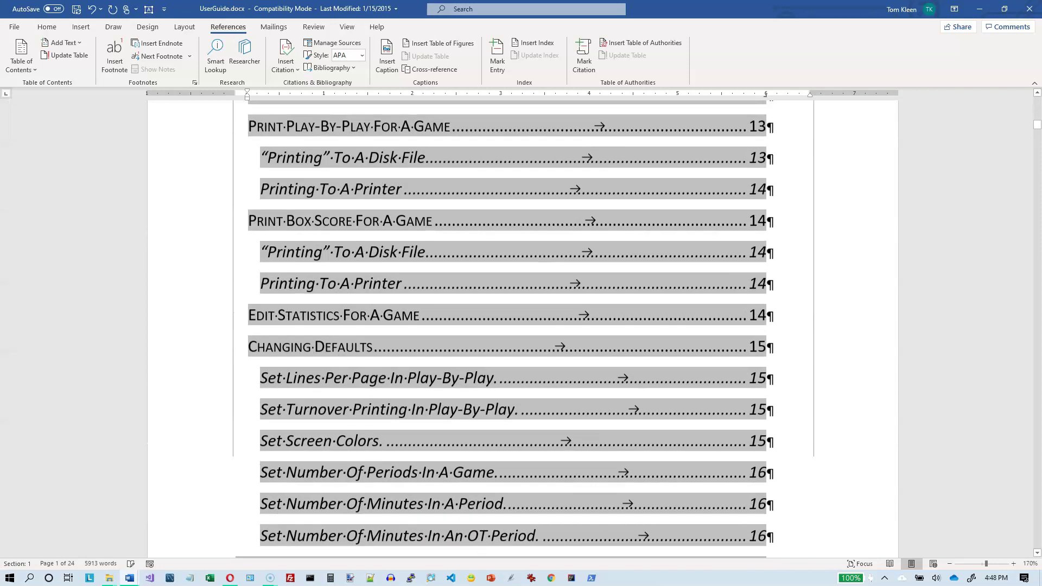
pyautogui.scroll(-4, 523, 326)
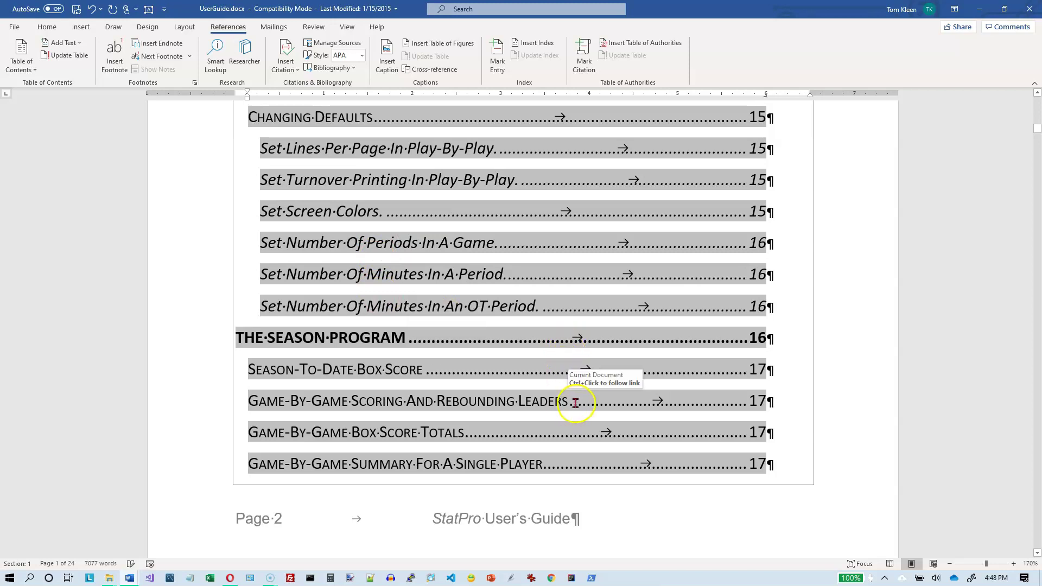
pyautogui.scroll(-15, 576, 401)
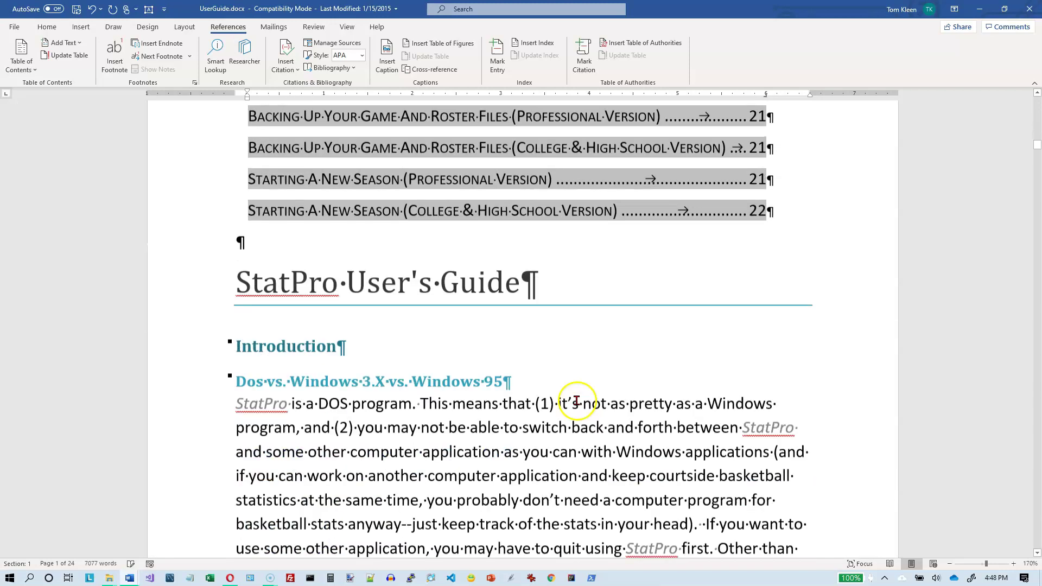
pyautogui.scroll(-15, 577, 399)
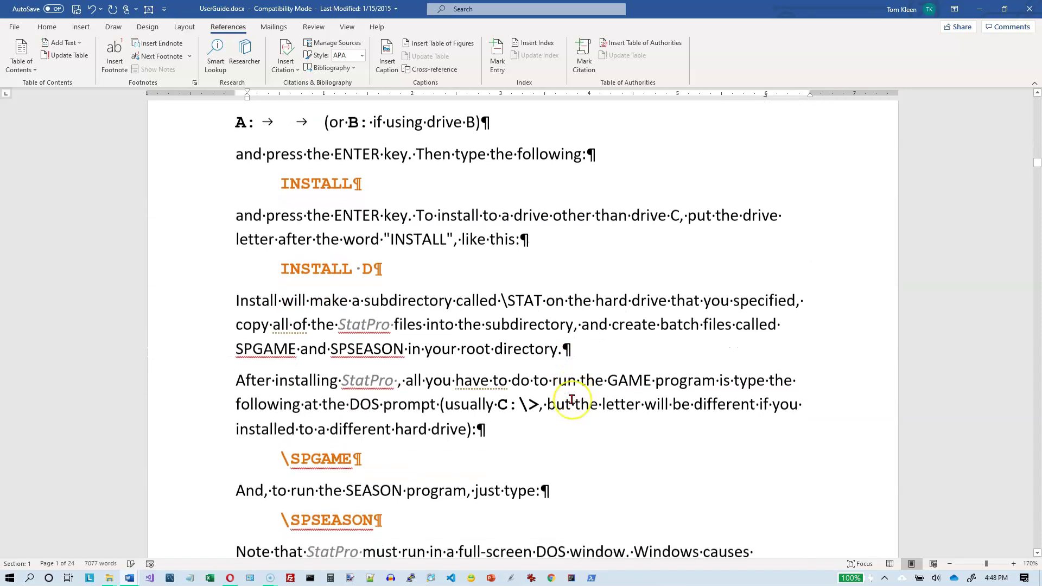
# Step: Delete everything from the "Dos vs. Windows 3.X vs. Windows 95" heading through the bulleted instructions for changing to a full-screen window
pyautogui.scroll(12, 572, 399)
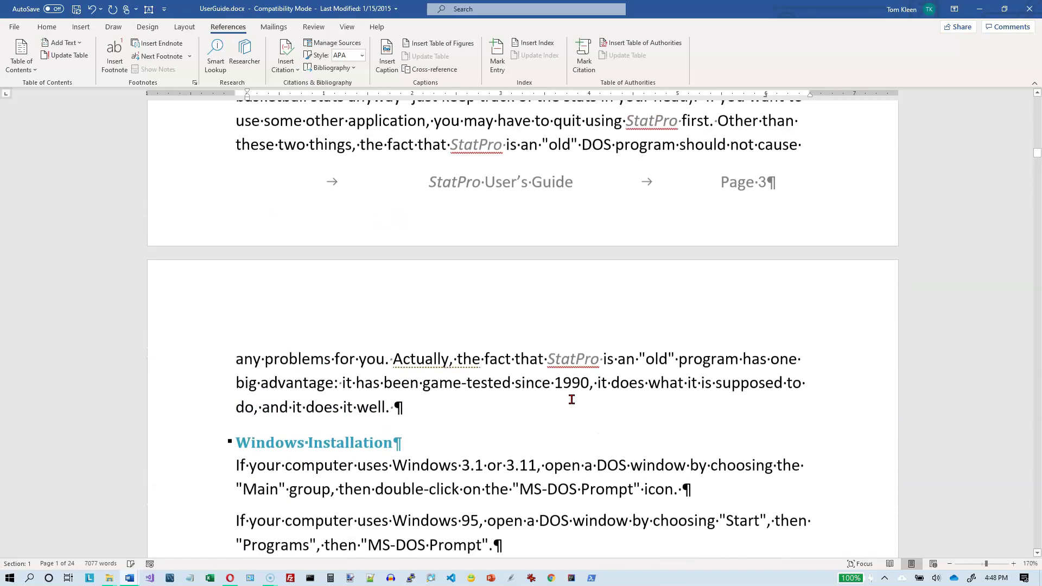
pyautogui.scroll(-5, 572, 399)
pyautogui.scroll(7, 563, 389)
pyautogui.click(427, 327)
pyautogui.scroll(3, 413, 320)
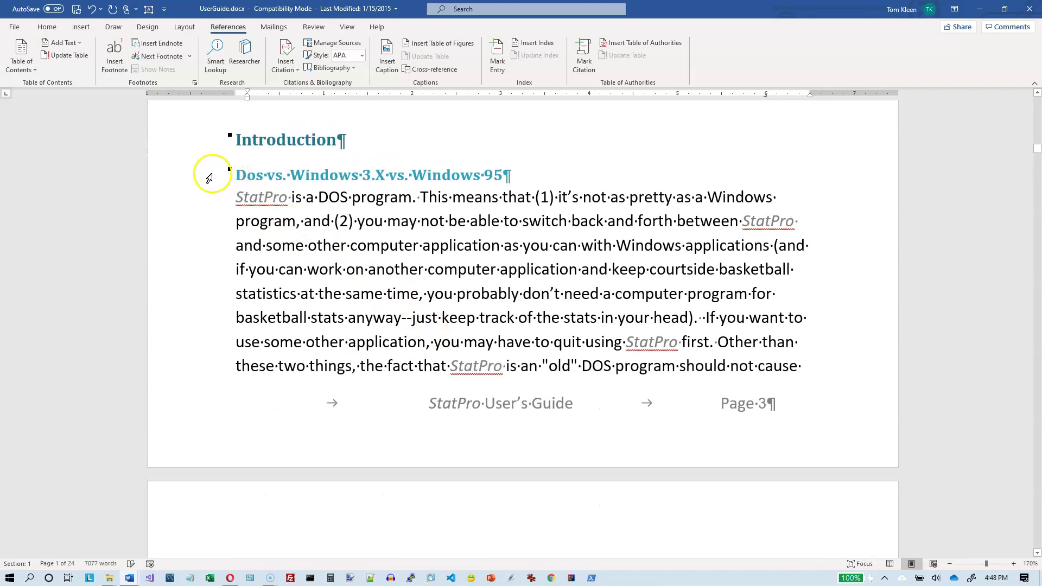
pyautogui.click(188, 178)
pyautogui.scroll(-5, 189, 178)
pyautogui.click(187, 185)
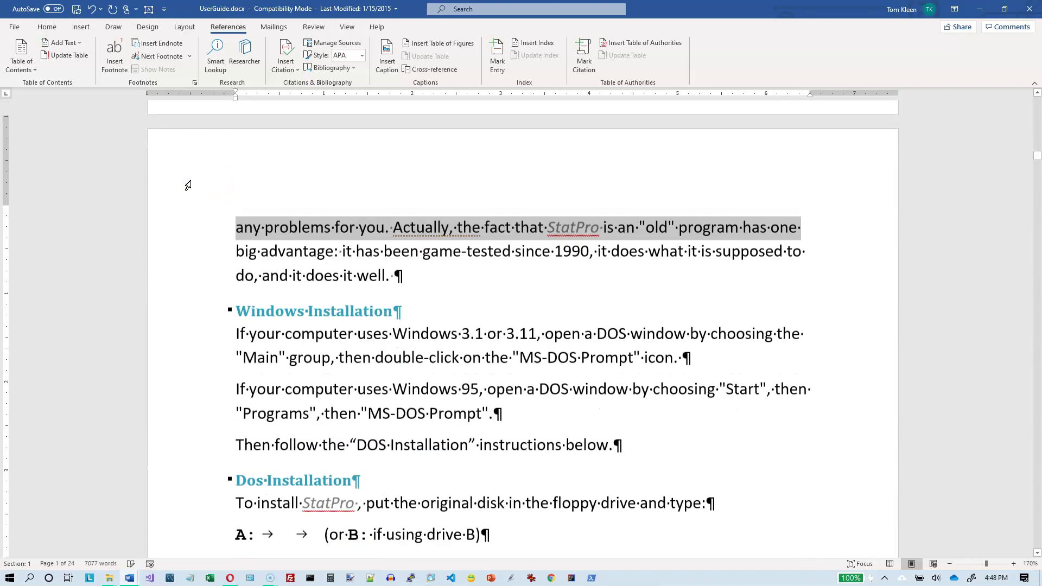
pyautogui.scroll(-15, 188, 186)
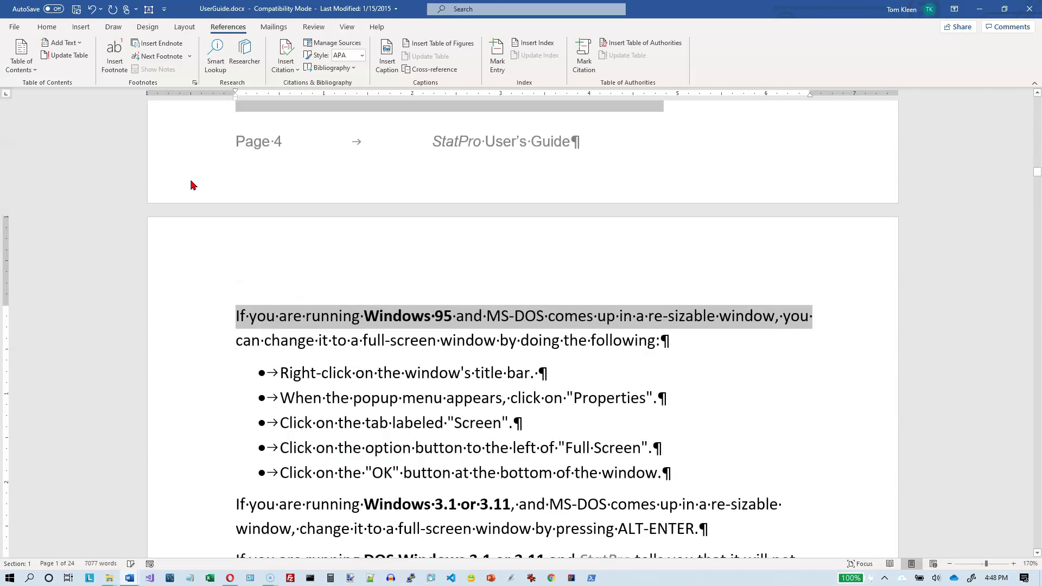
pyautogui.hotkey('shift', 'Down')
pyautogui.hotkey('shift', 'Down')
pyautogui.hotkey('shift', 'Down')
pyautogui.hotkey('shift', 'Down')
pyautogui.hotkey('shift', 'Down')
pyautogui.hotkey('shift', 'Down')
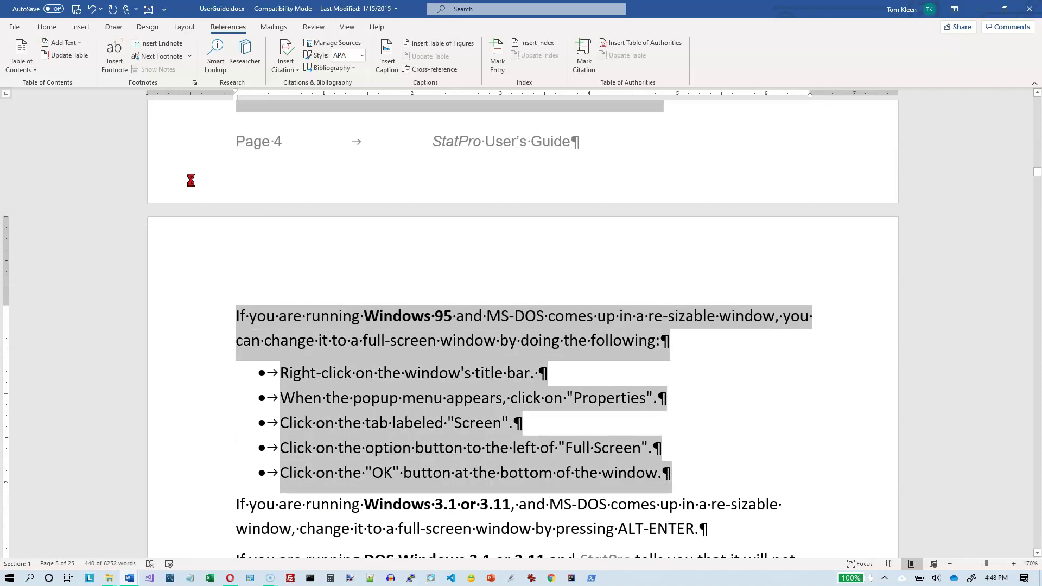
pyautogui.scroll(20, 190, 185)
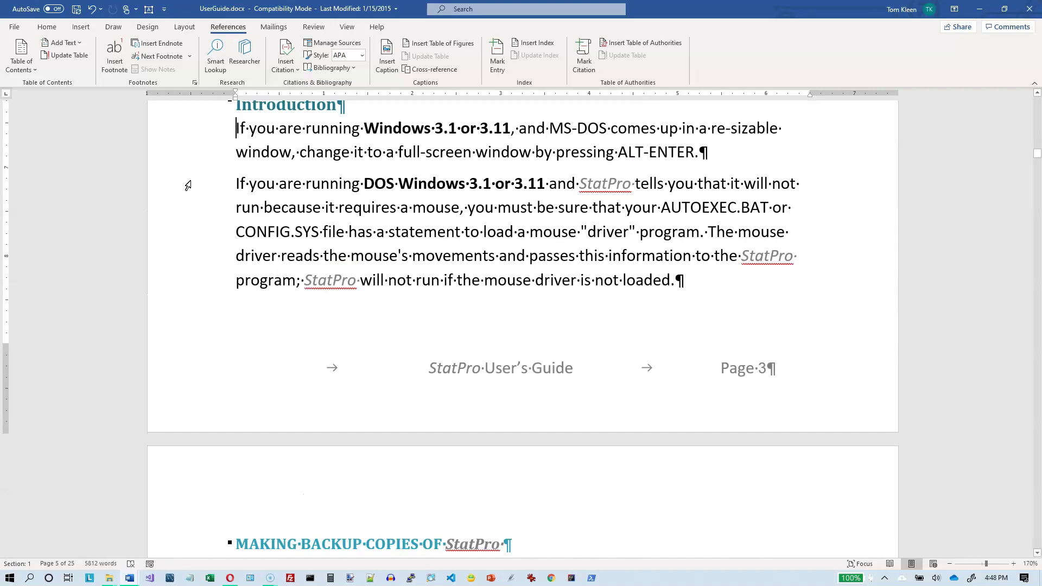
# Step: Update the entire table of contents to match the shortened Introduction section
pyautogui.scroll(-3, 376, 394)
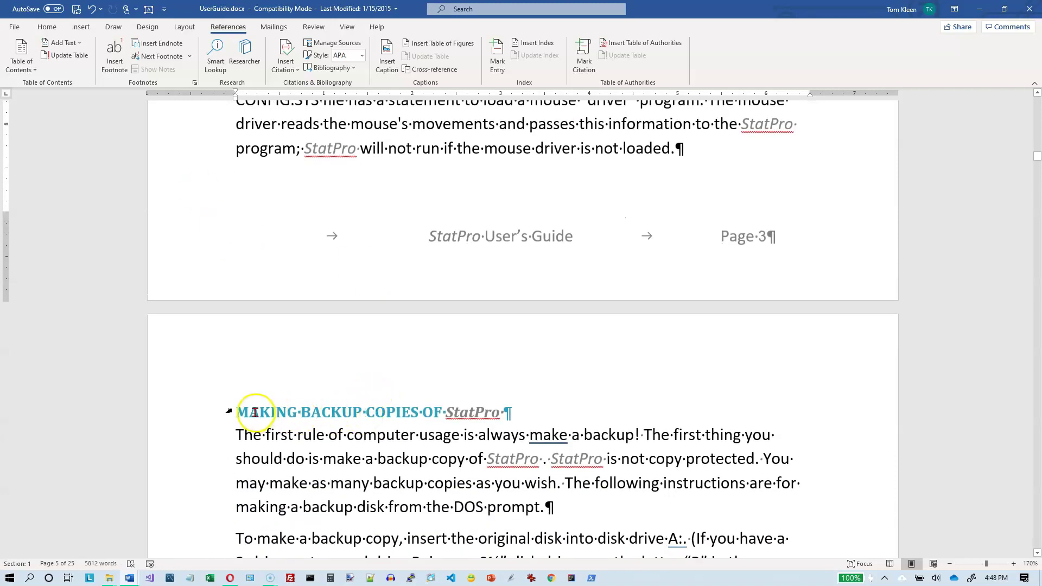
pyautogui.scroll(-5, 534, 404)
pyautogui.scroll(-9, 535, 404)
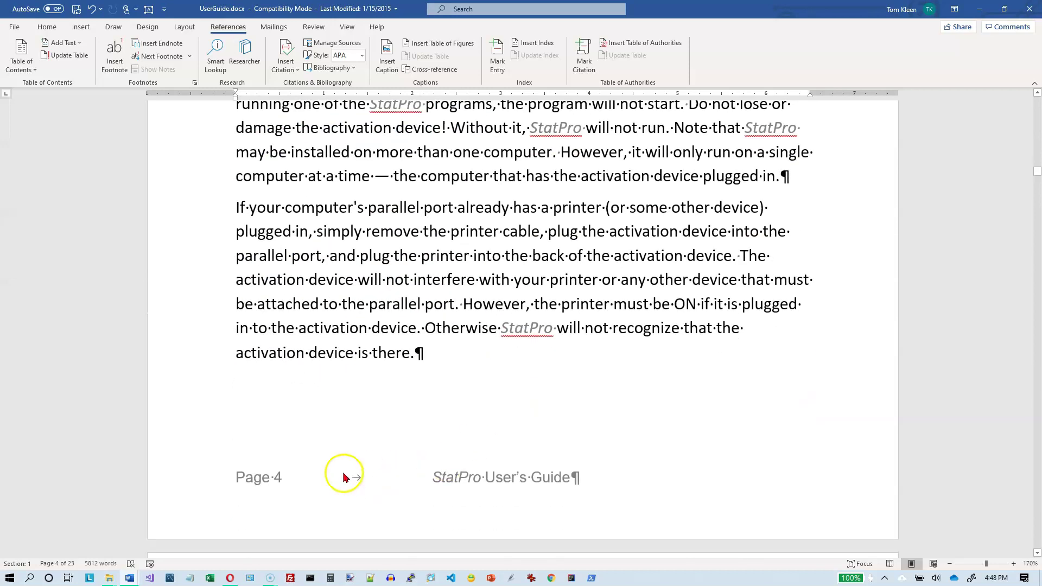
pyautogui.scroll(12, 494, 406)
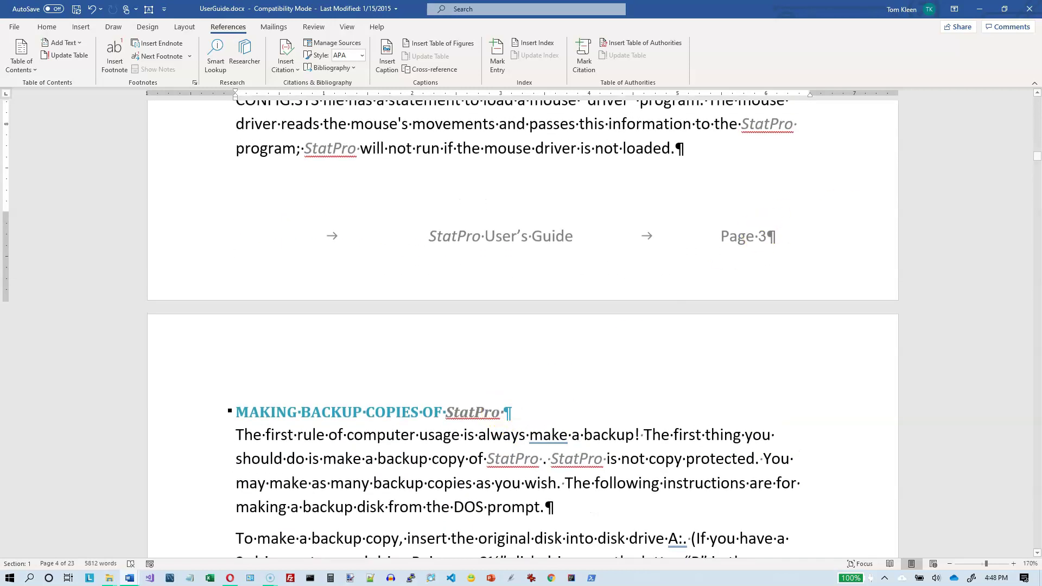
pyautogui.click(1037, 107)
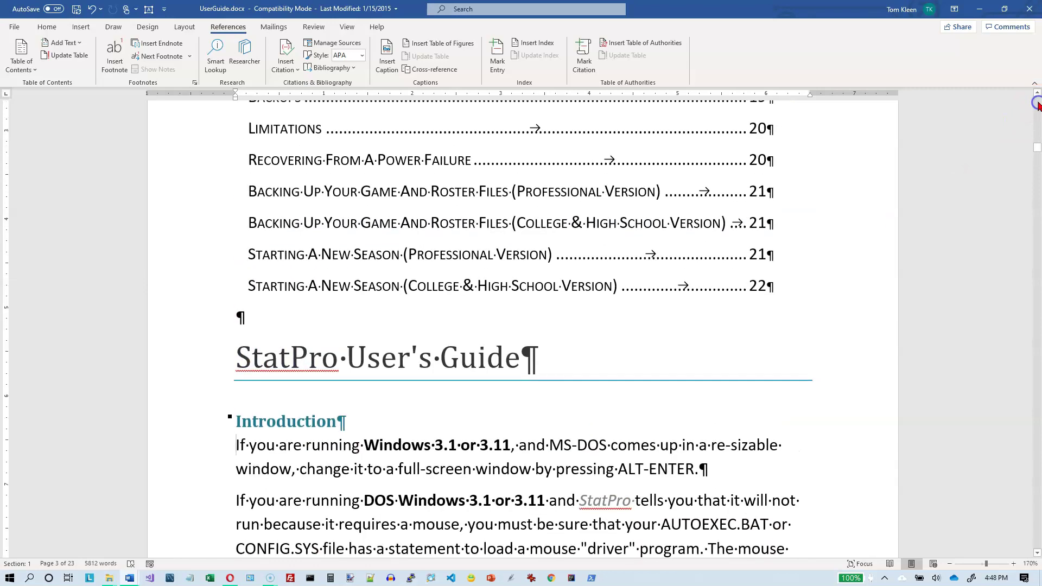
pyautogui.scroll(15, 737, 202)
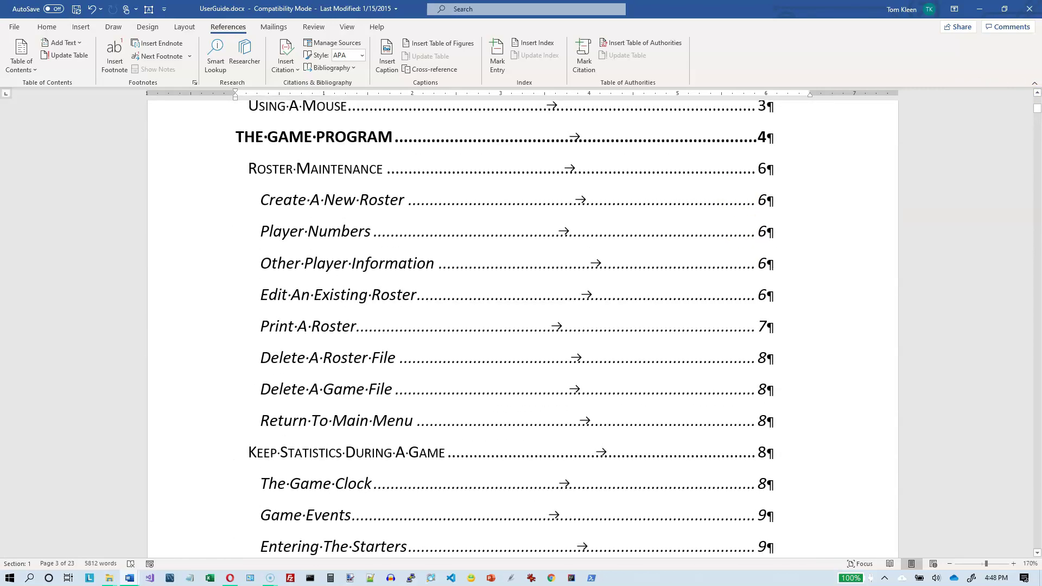
pyautogui.click(567, 146)
pyautogui.scroll(5, 568, 148)
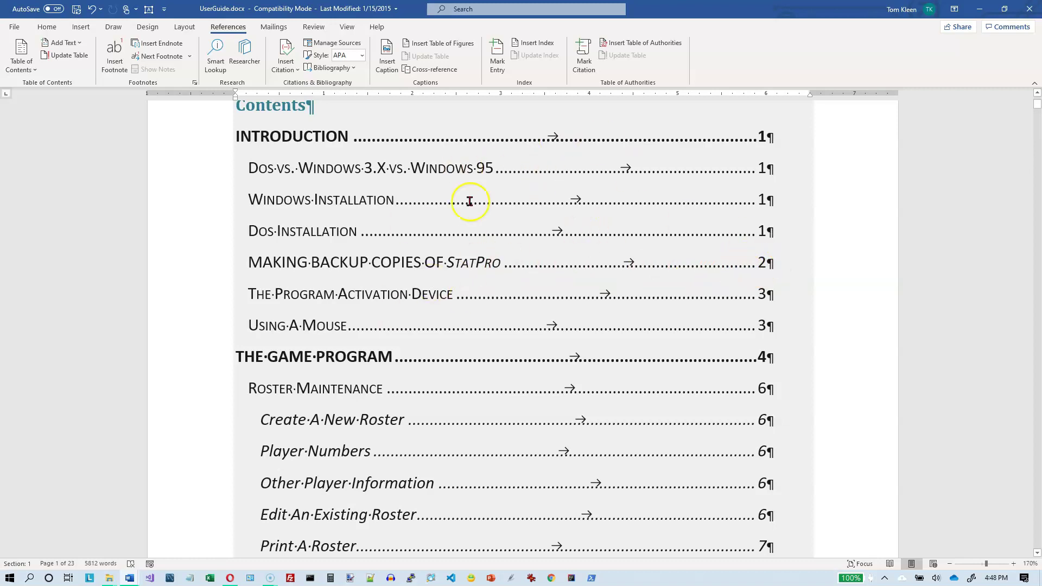
pyautogui.rightClick(410, 140)
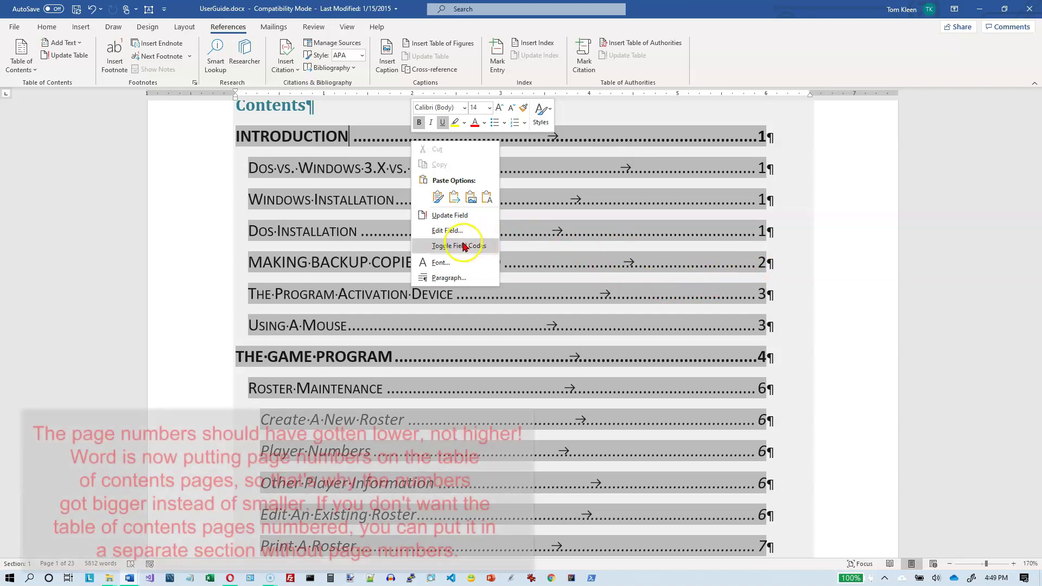
pyautogui.click(451, 216)
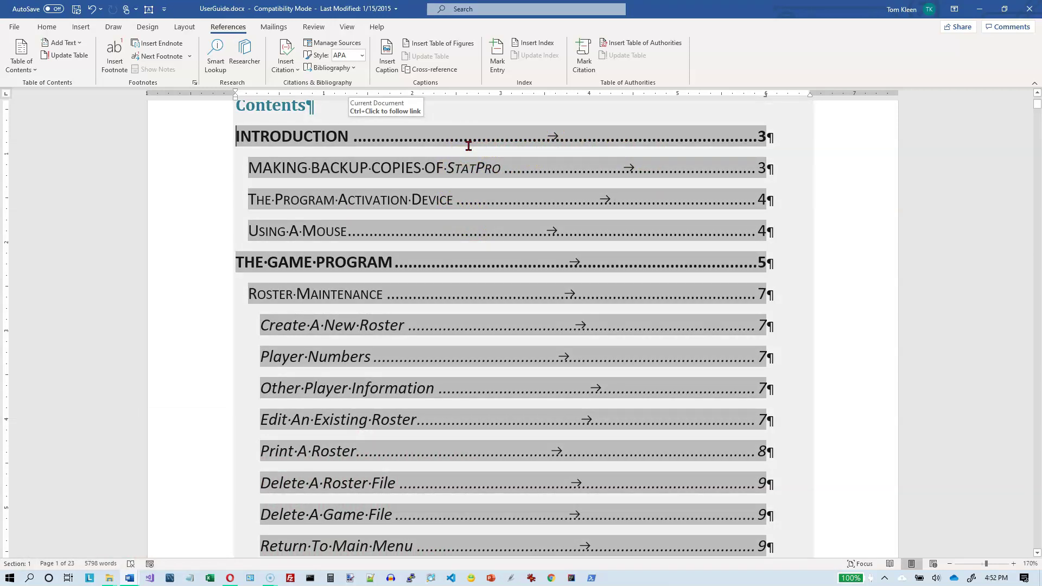
# Step: View the formatting settings of the Subtle Emphasis style and leave them without changes
pyautogui.click(47, 27)
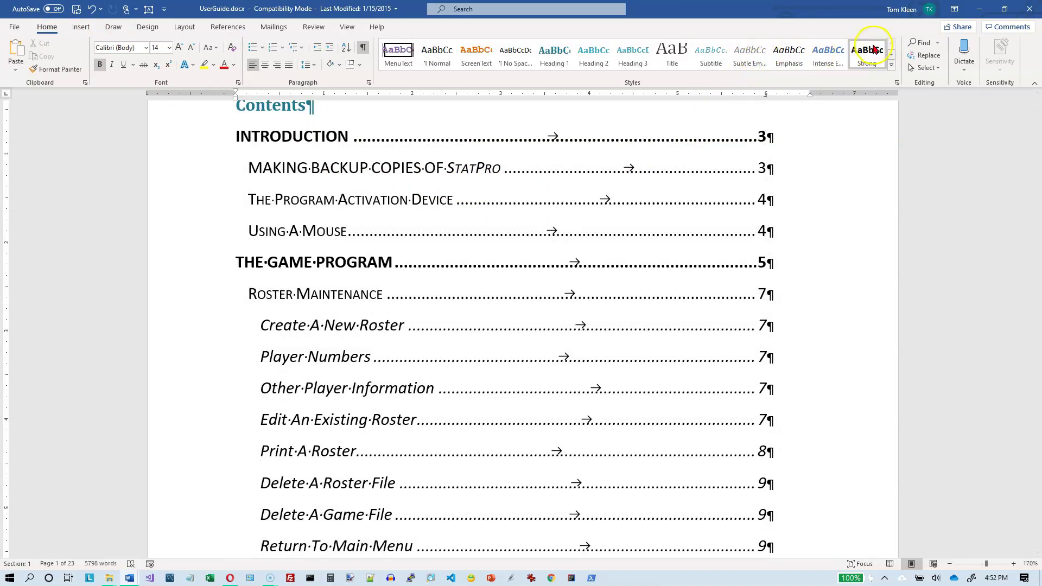
pyautogui.rightClick(754, 54)
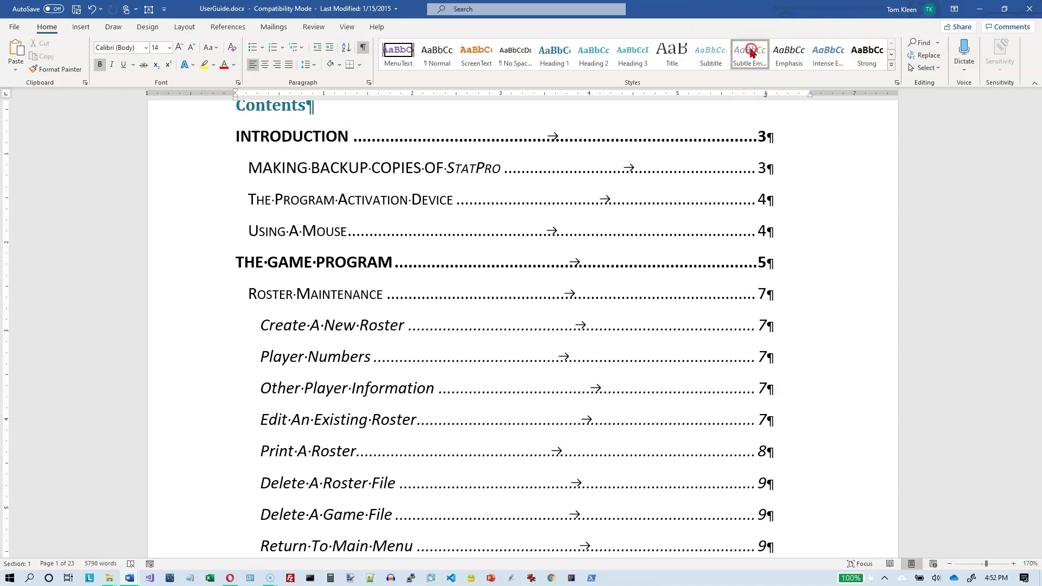
pyautogui.click(770, 69)
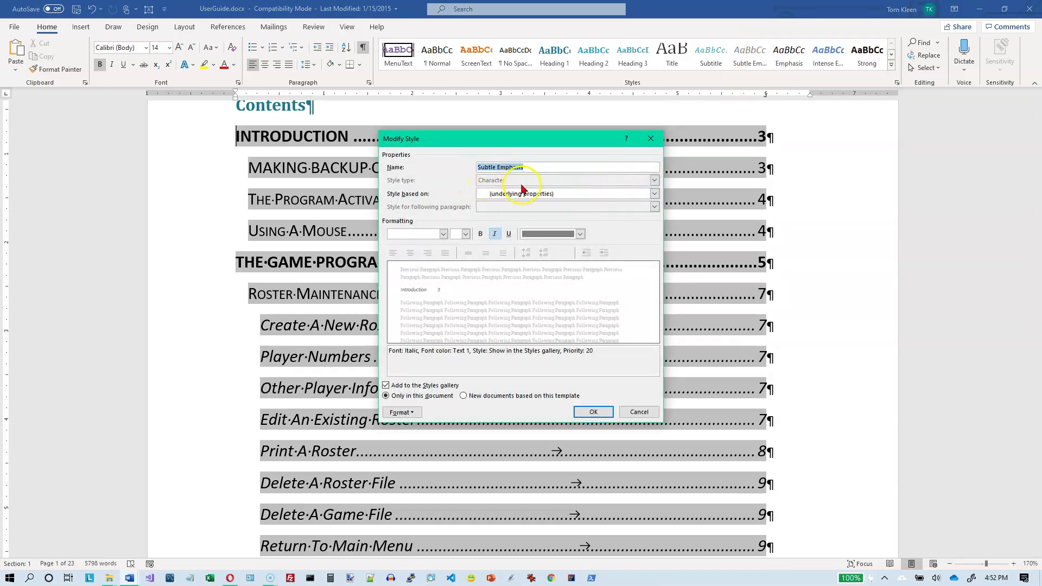
pyautogui.click(651, 138)
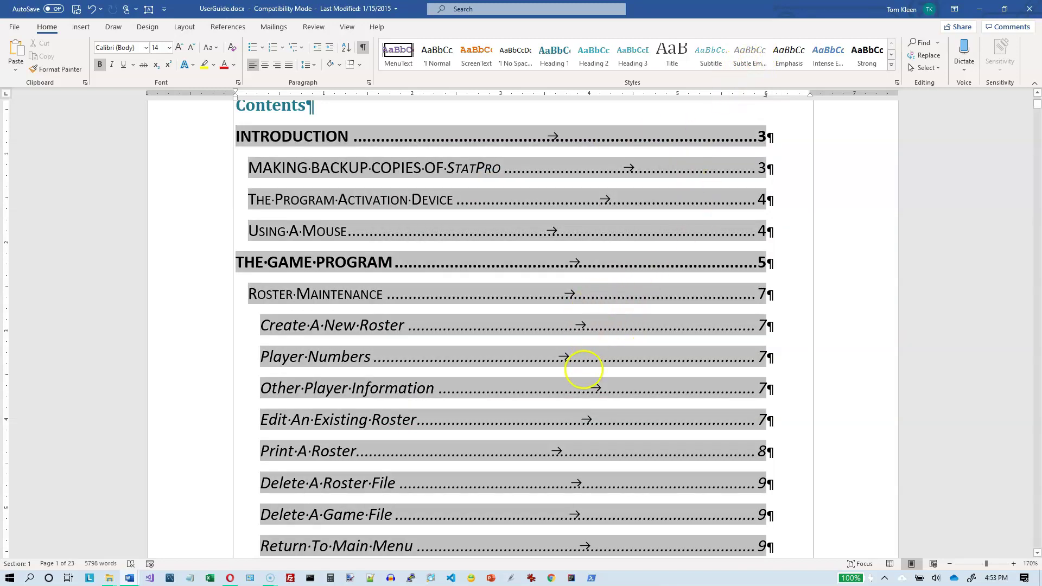
# Step: Check the Subtle Emphasis style's option for selecting all its instances, and apply the style at the start of the first contents entry
pyautogui.scroll(-10, 584, 369)
pyautogui.scroll(15, 584, 368)
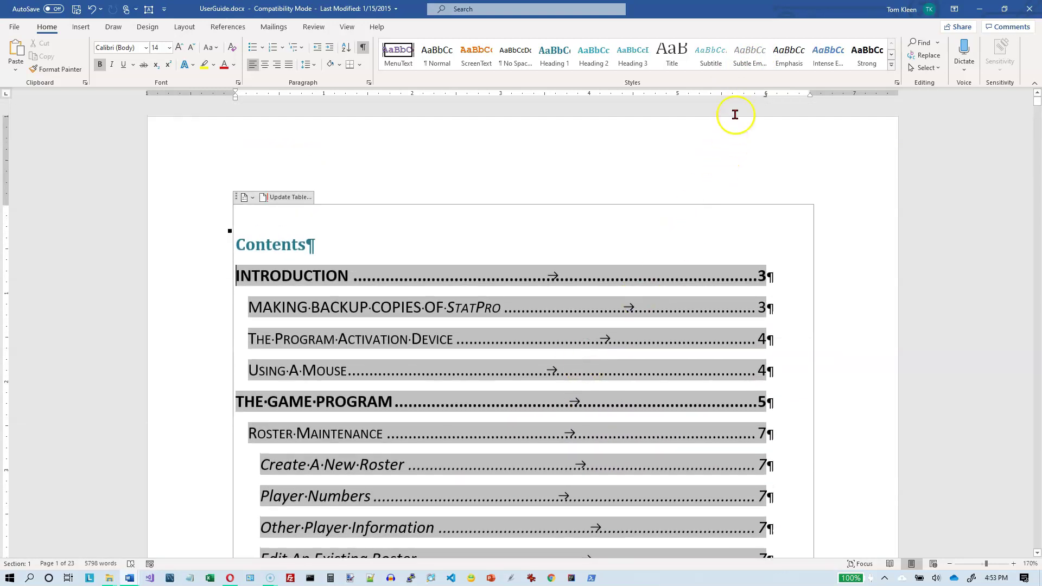
pyautogui.rightClick(753, 56)
pyautogui.click(782, 97)
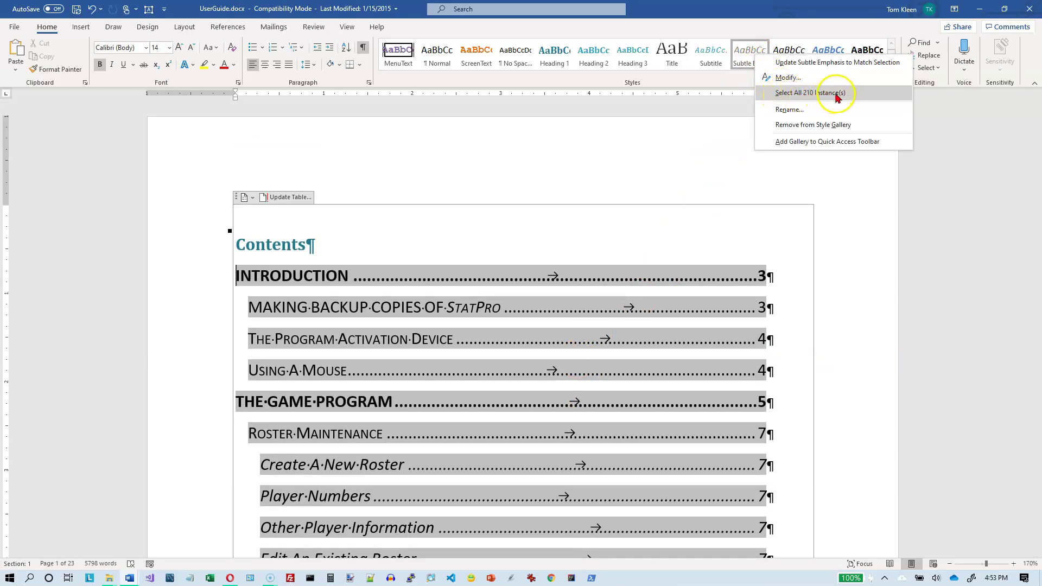
pyautogui.click(745, 57)
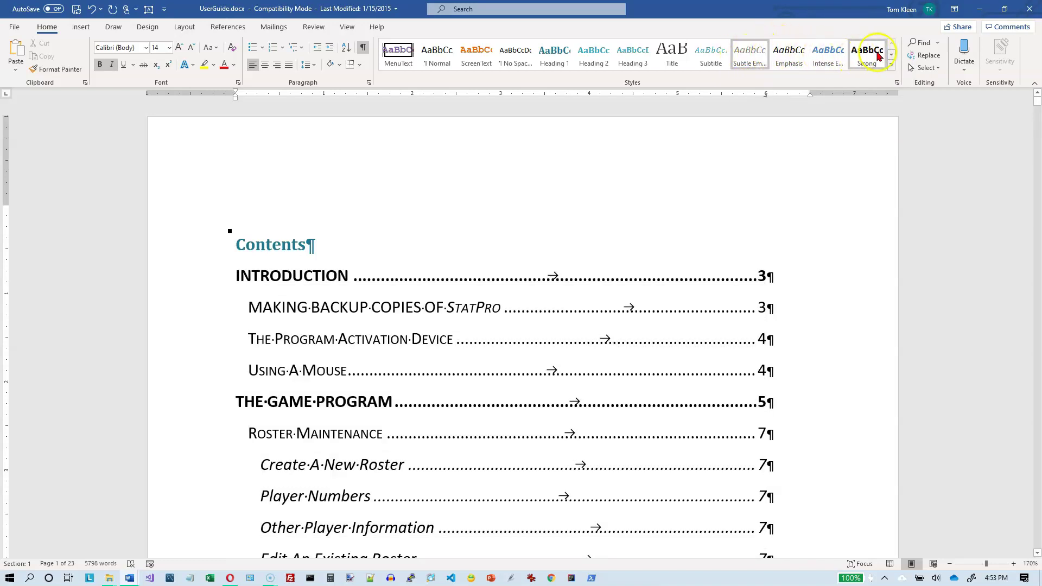
pyautogui.click(554, 56)
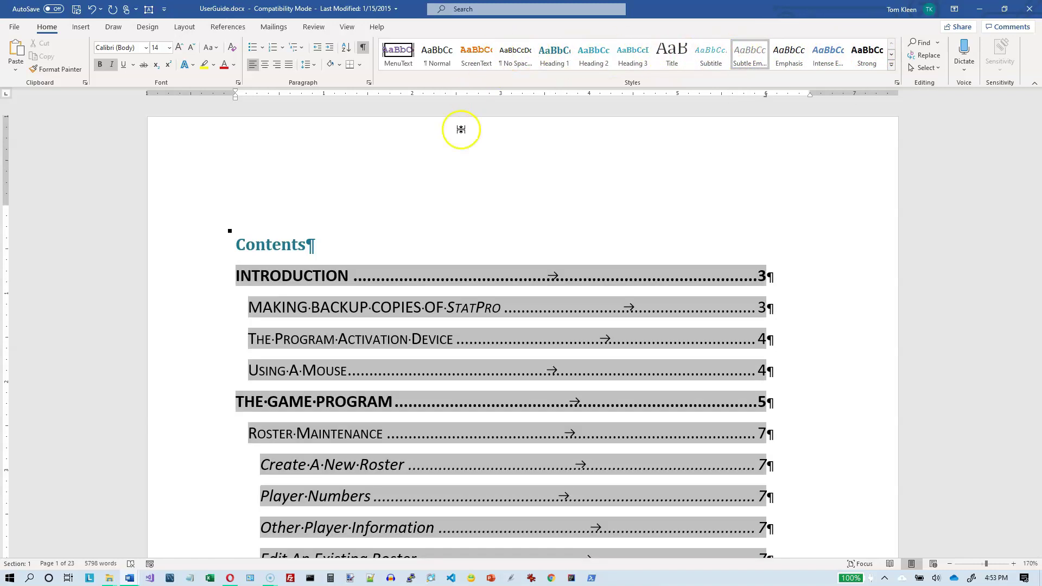
# Step: Color the text of the first Introduction paragraph, about Windows 3.1 or 3.11, red and highlight it in yellow
pyautogui.scroll(-15, 586, 226)
pyautogui.scroll(-20, 587, 226)
pyautogui.scroll(-4, 586, 221)
pyautogui.scroll(4, 586, 220)
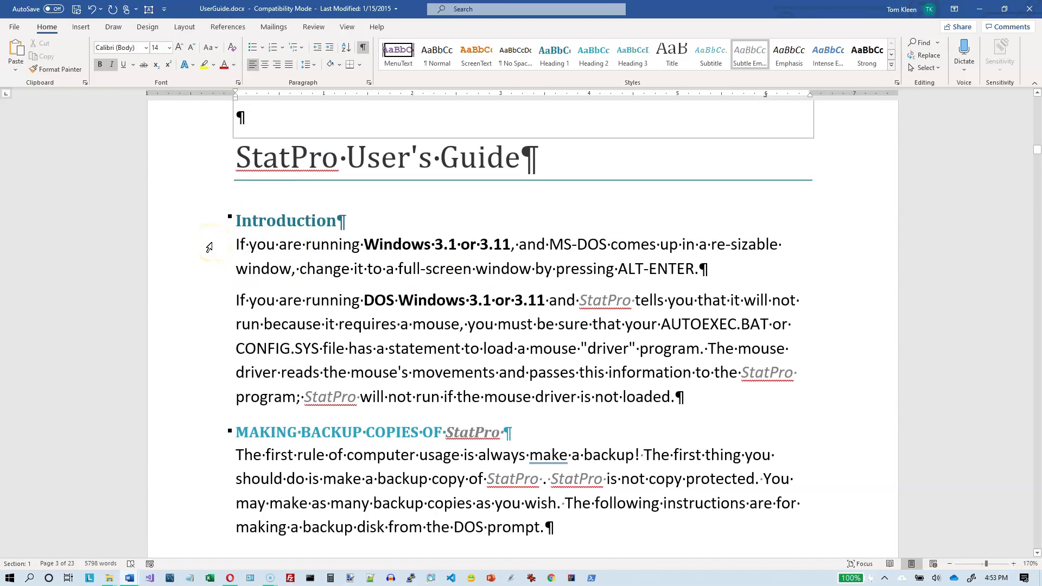
pyautogui.moveTo(209, 252); pyautogui.dragTo(207, 268)
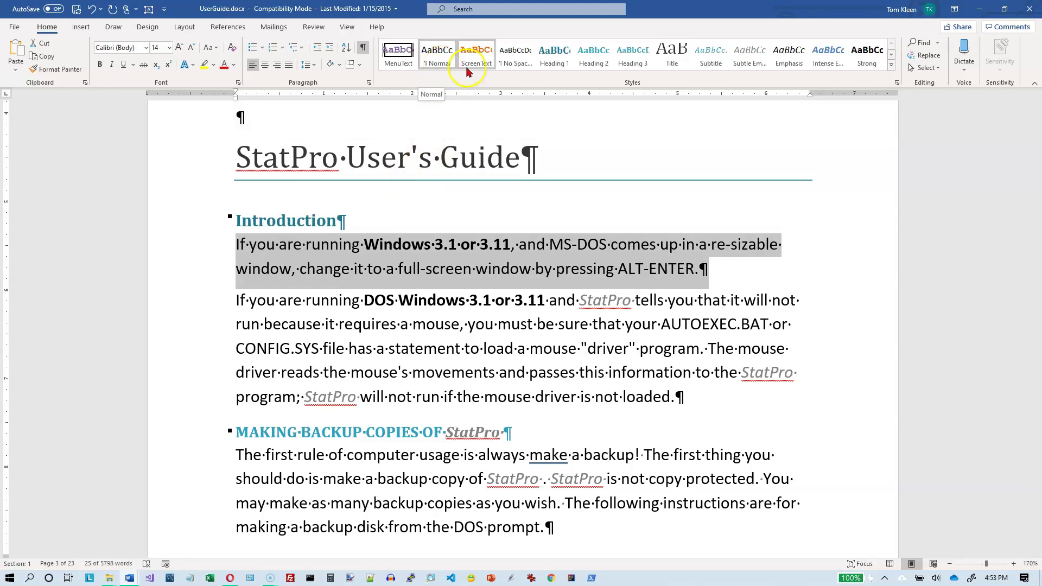
pyautogui.click(476, 54)
pyautogui.click(446, 60)
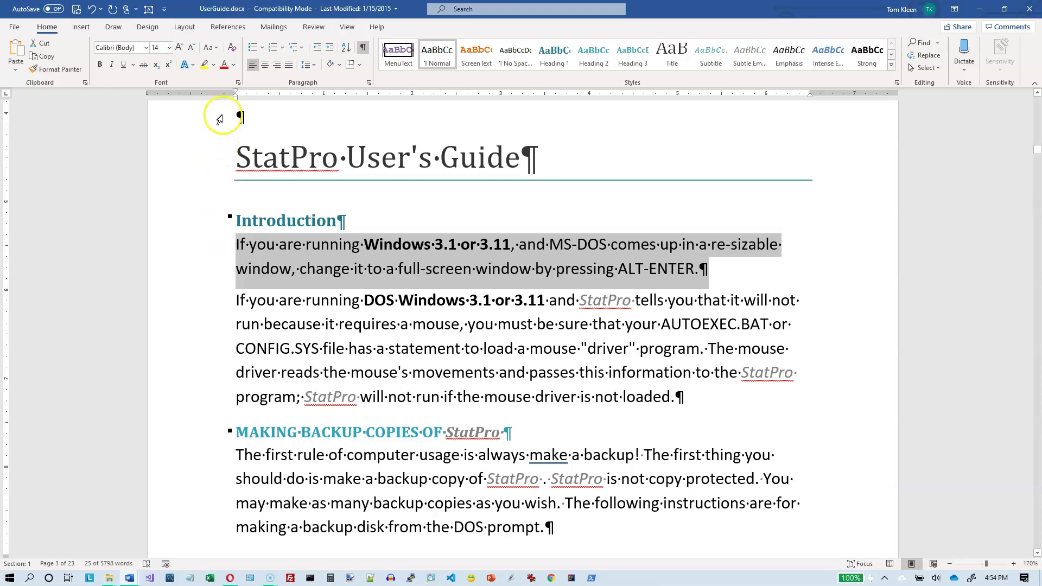
pyautogui.click(225, 65)
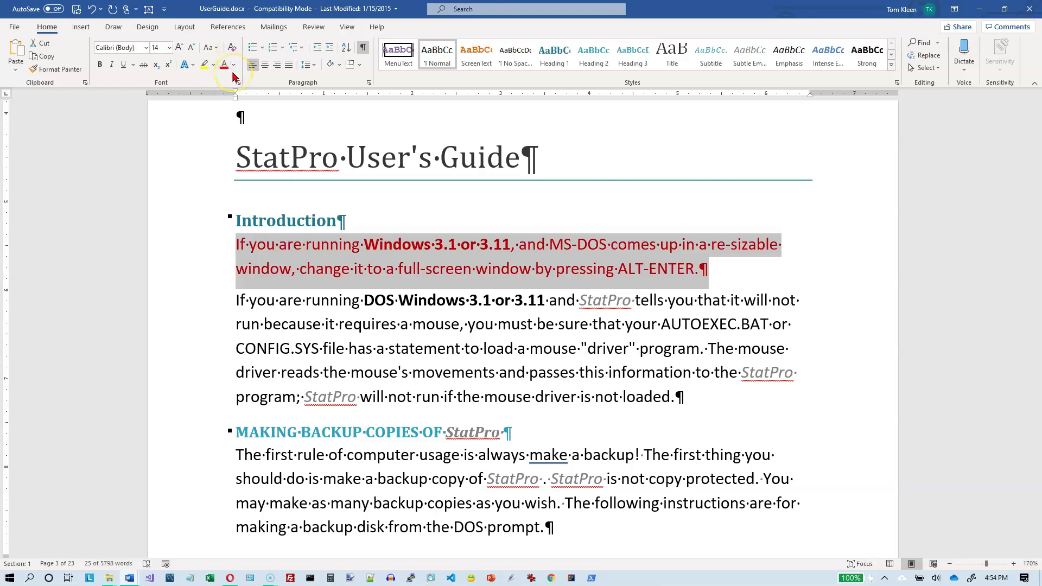
pyautogui.click(204, 68)
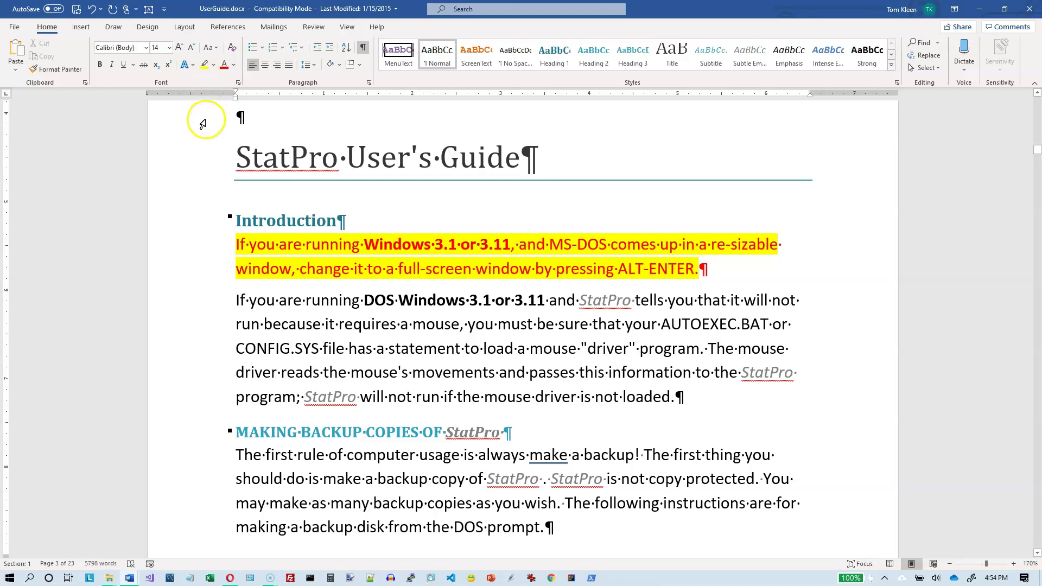
# Step: Make the entire yellow-highlighted Introduction paragraph bold
pyautogui.click(102, 68)
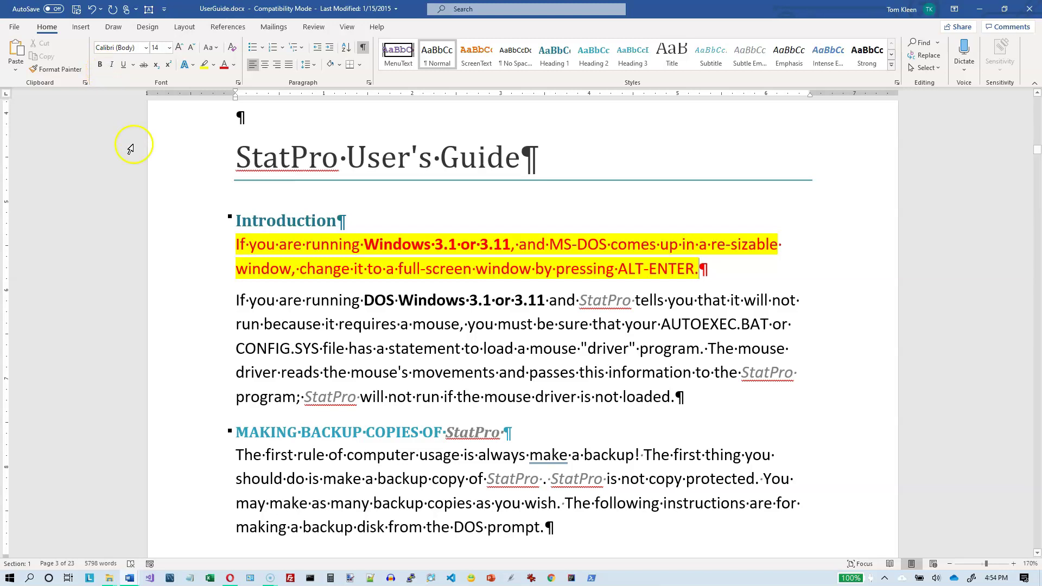
pyautogui.click(191, 255)
pyautogui.click(191, 258)
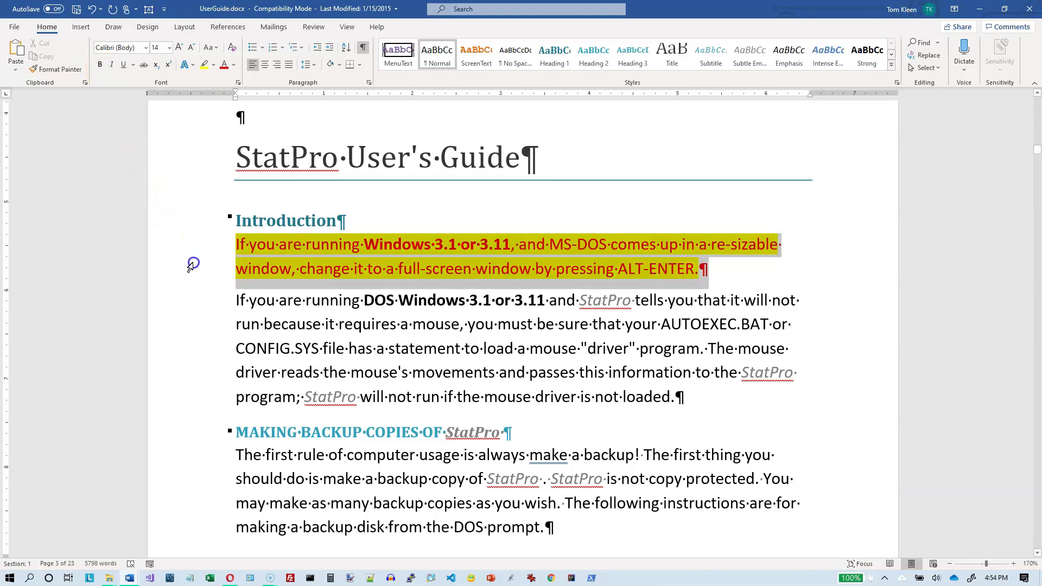
pyautogui.click(99, 66)
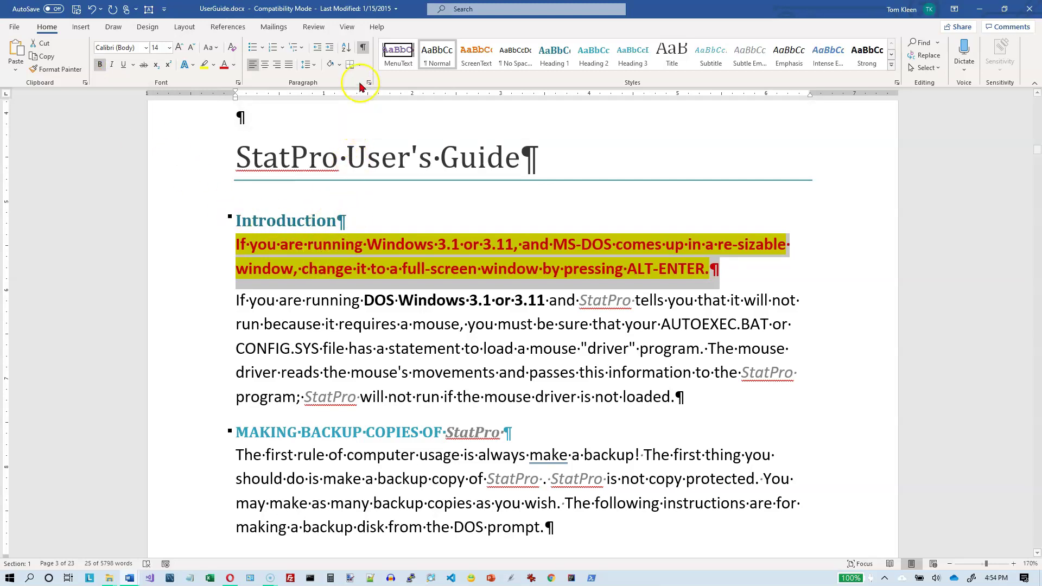
# Step: Put a green, 3 pt wide box border around the highlighted Introduction paragraph
pyautogui.click(359, 64)
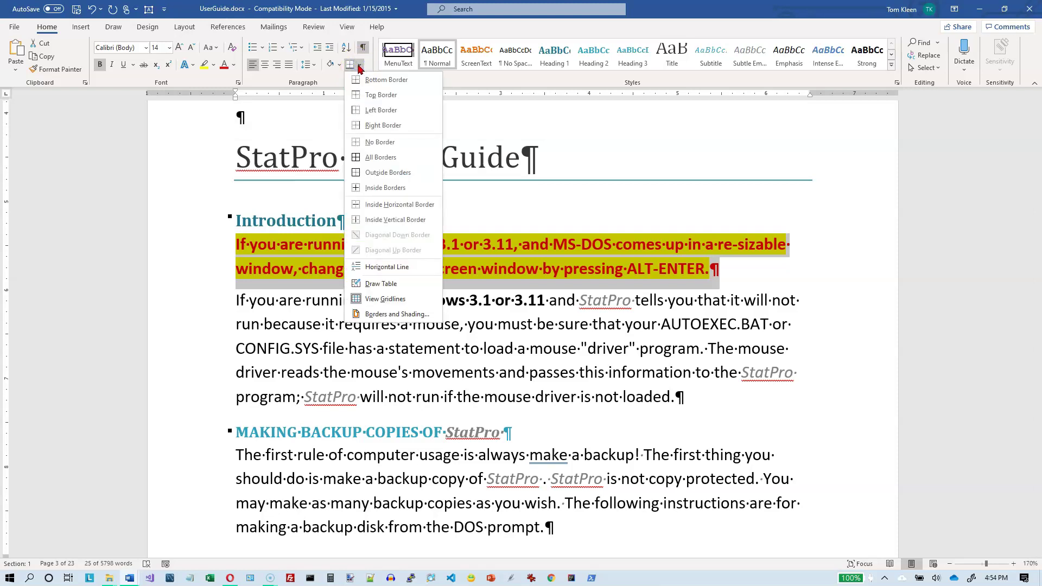
pyautogui.click(382, 172)
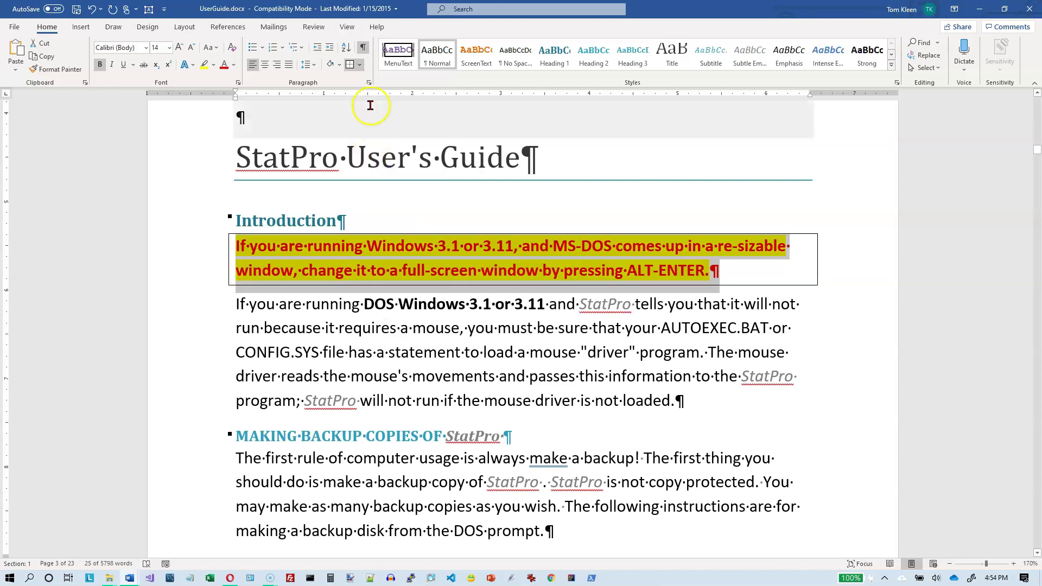
pyautogui.click(358, 65)
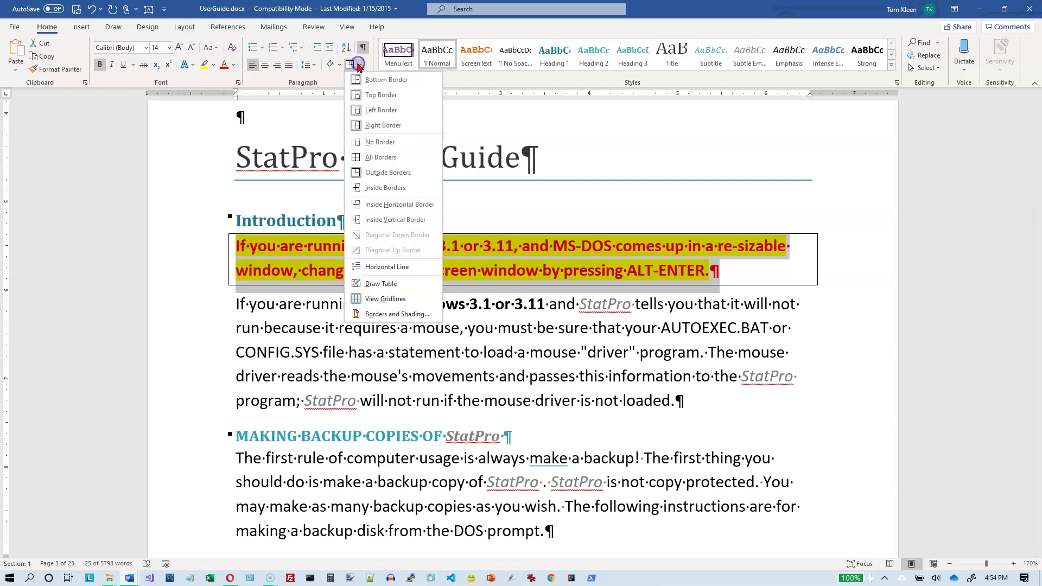
pyautogui.click(389, 314)
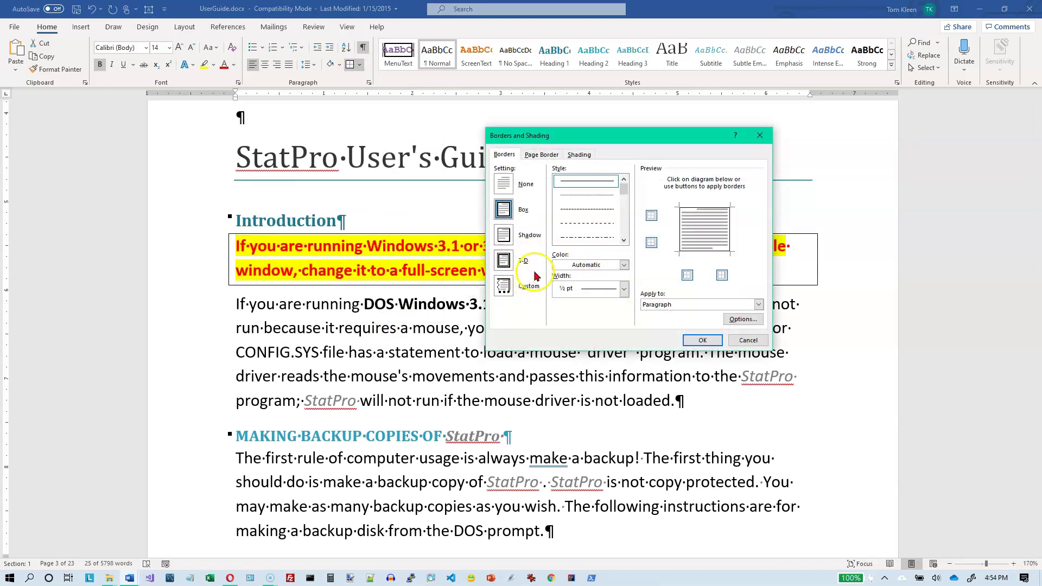
pyautogui.click(623, 289)
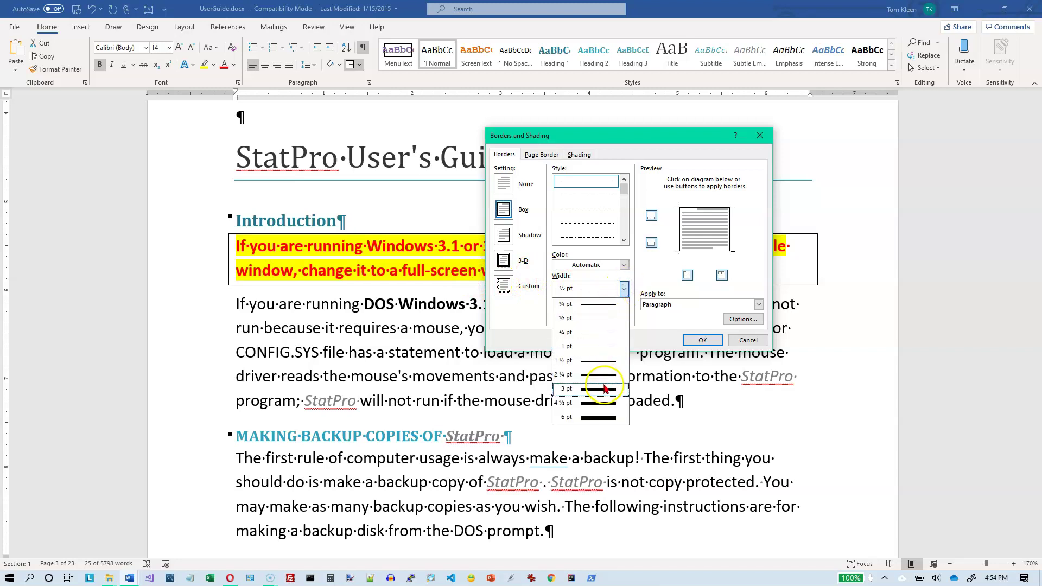
pyautogui.click(602, 389)
pyautogui.click(623, 264)
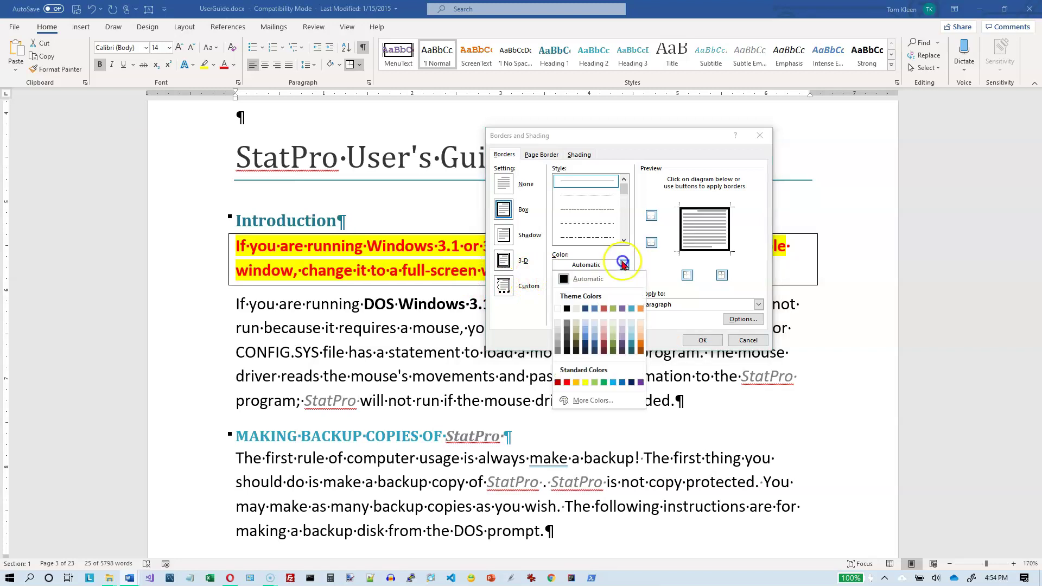
pyautogui.click(604, 382)
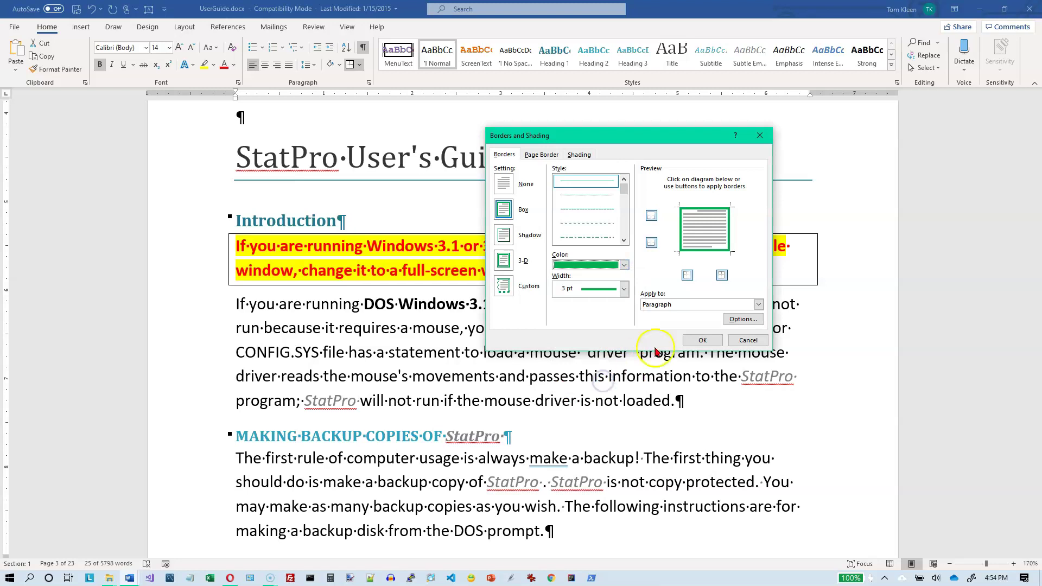
pyautogui.click(701, 340)
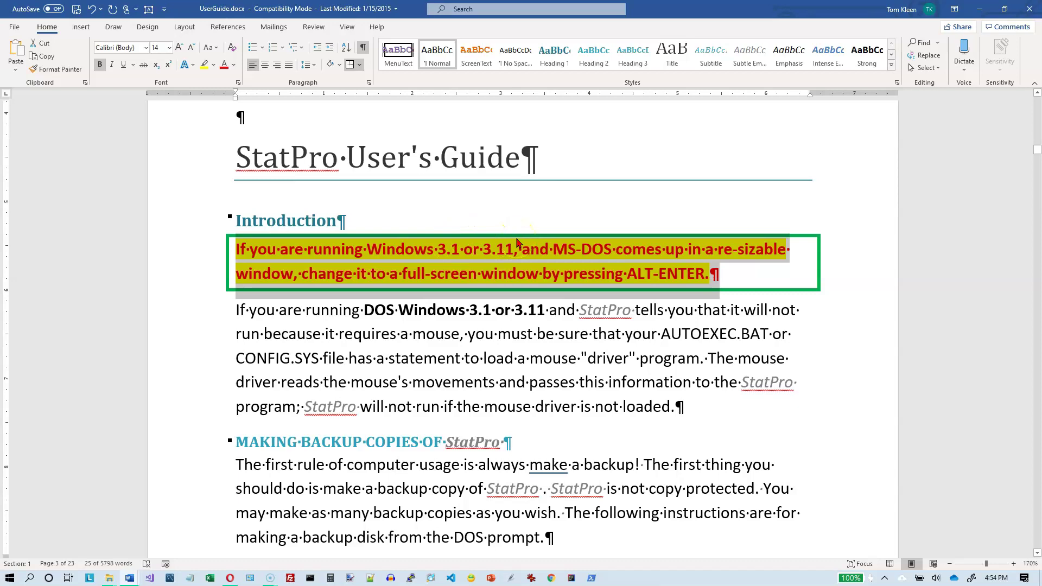
# Step: Create a new style named MyStyle from the bordered paragraph's formatting, available only in this document
pyautogui.click(891, 65)
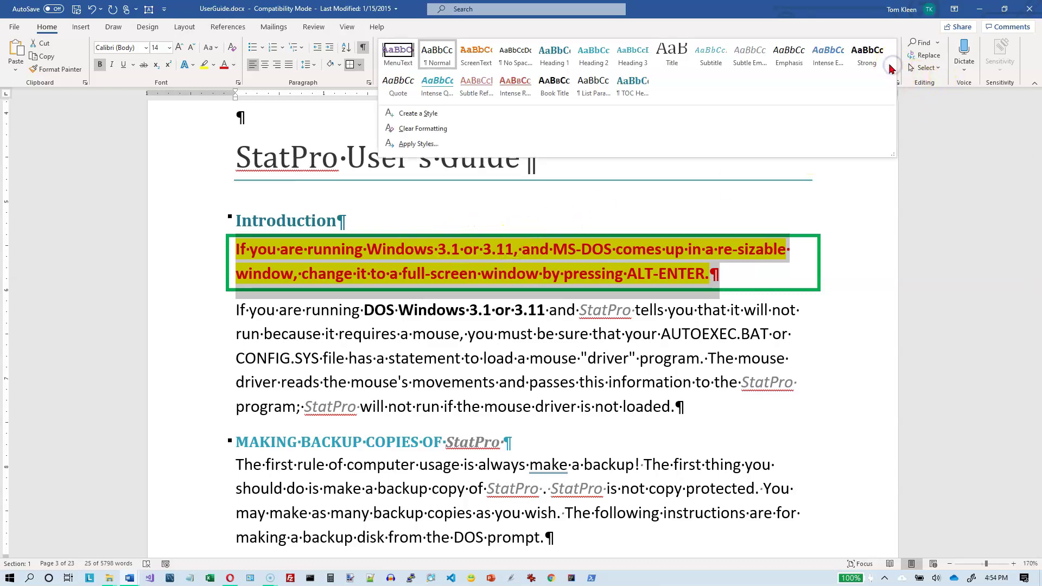
pyautogui.click(432, 113)
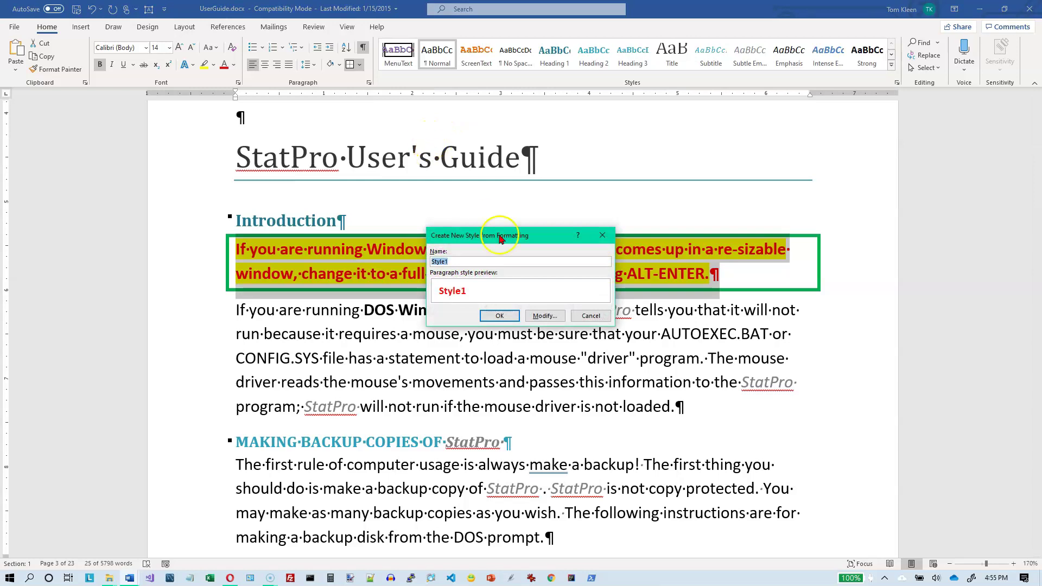
pyautogui.write('MyStyle')
pyautogui.click(545, 316)
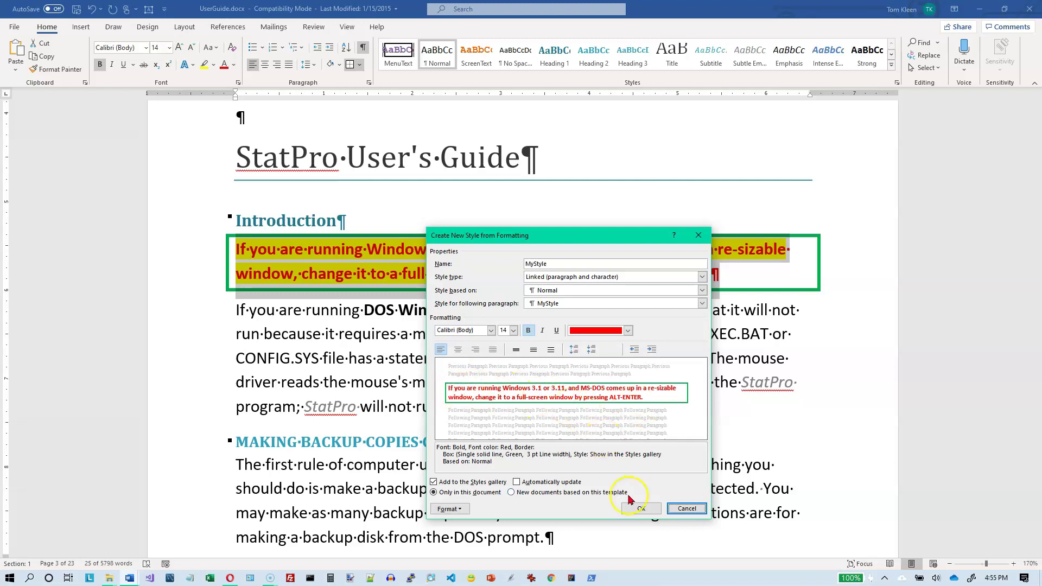
pyautogui.click(640, 508)
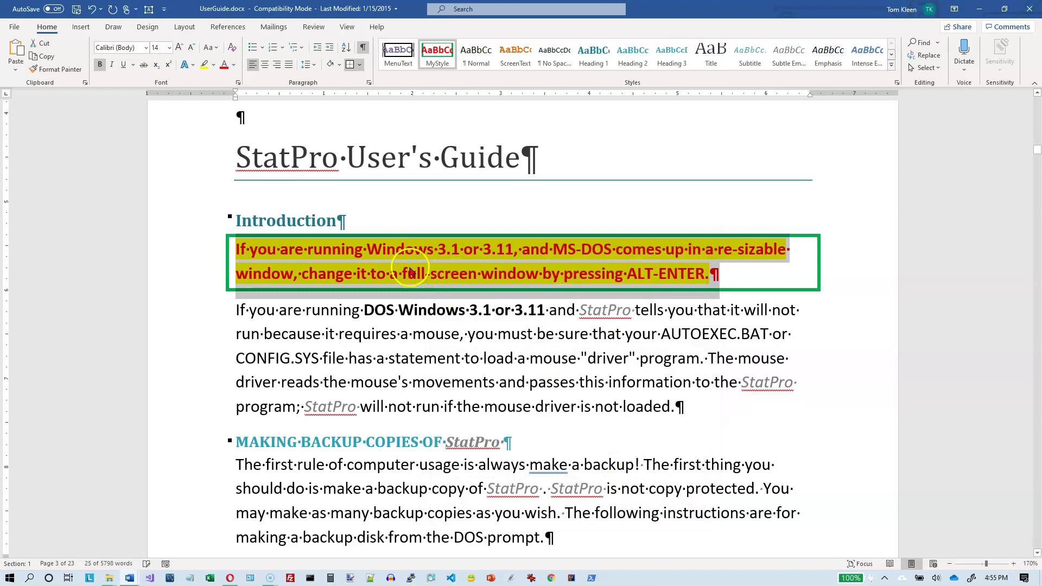
# Step: Apply MyStyle to the second Introduction paragraph, about DOS Windows and the mouse driver
pyautogui.moveTo(215, 317); pyautogui.dragTo(212, 402)
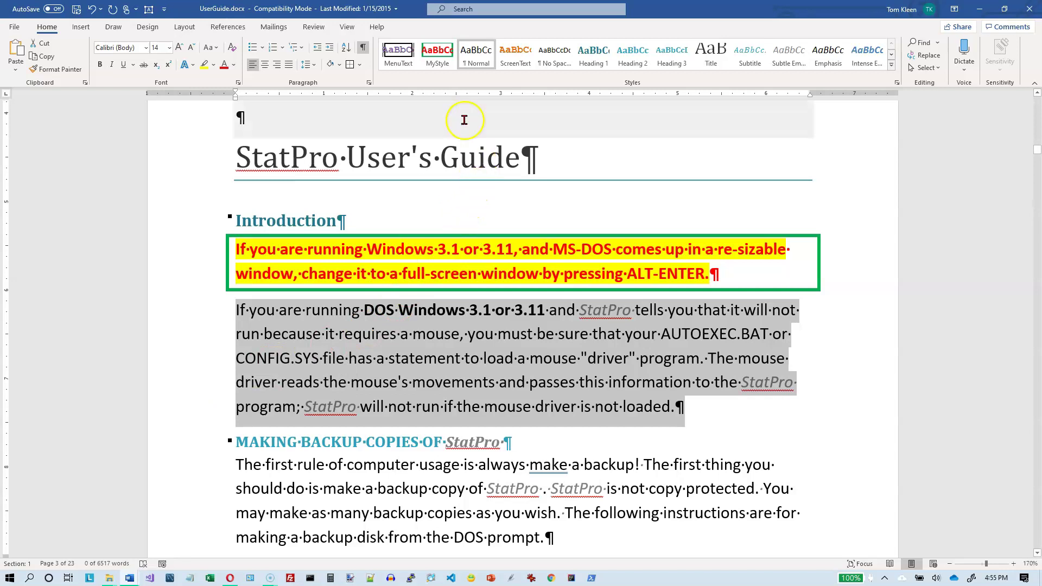
pyautogui.click(436, 55)
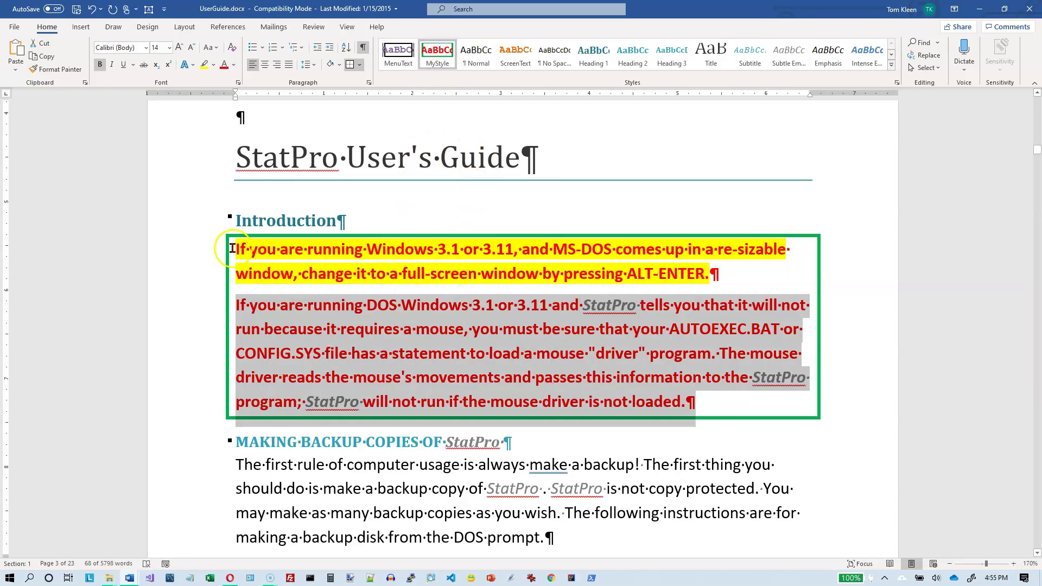
pyautogui.click(477, 298)
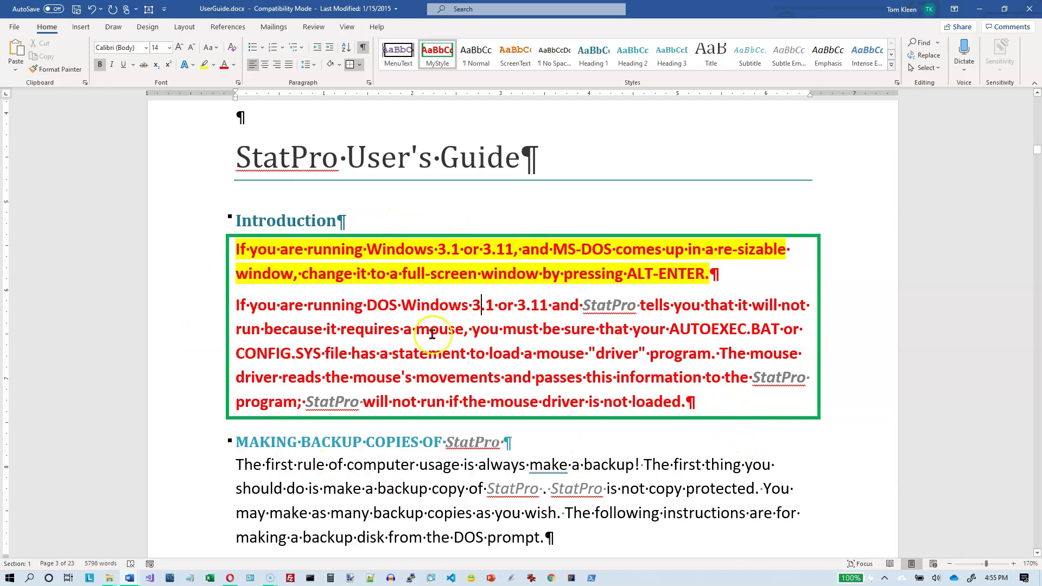
# Step: Place the cursor in the first paragraph under "Making Backup Copies of StatPro" and view MyStyle's formatting settings without changing them
pyautogui.scroll(-3, 444, 346)
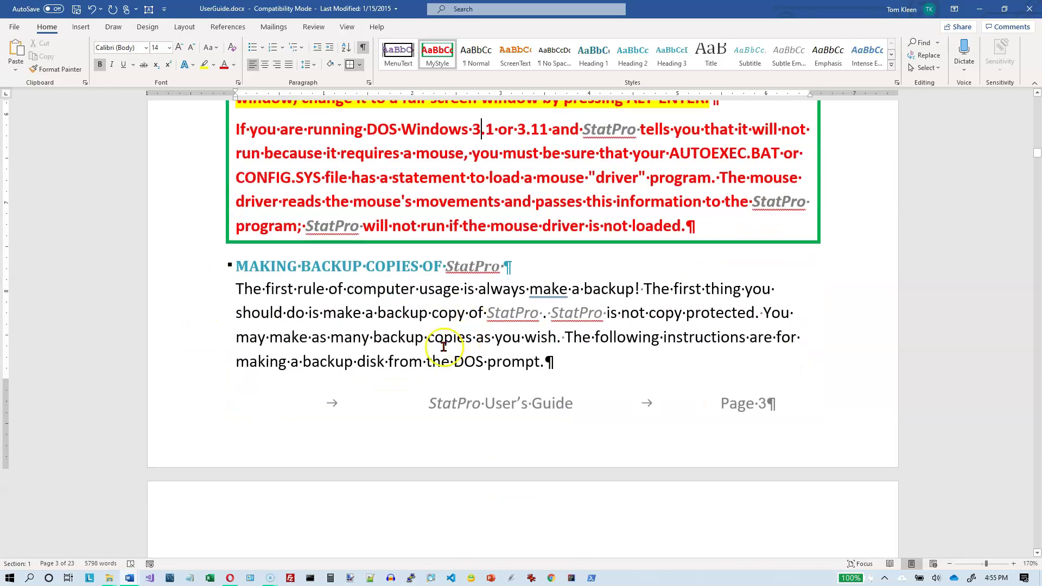
pyautogui.click(253, 290)
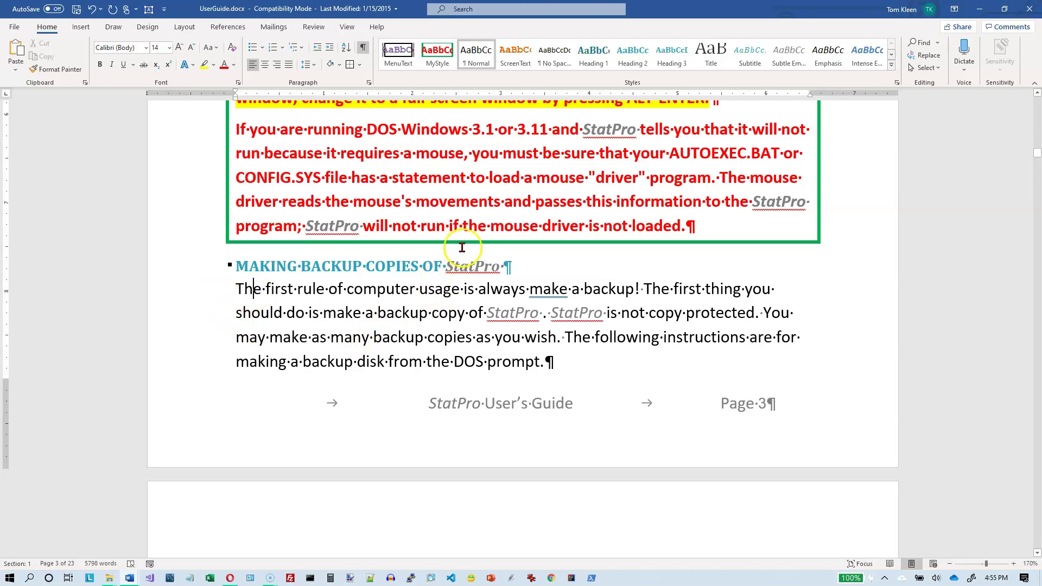
pyautogui.rightClick(438, 57)
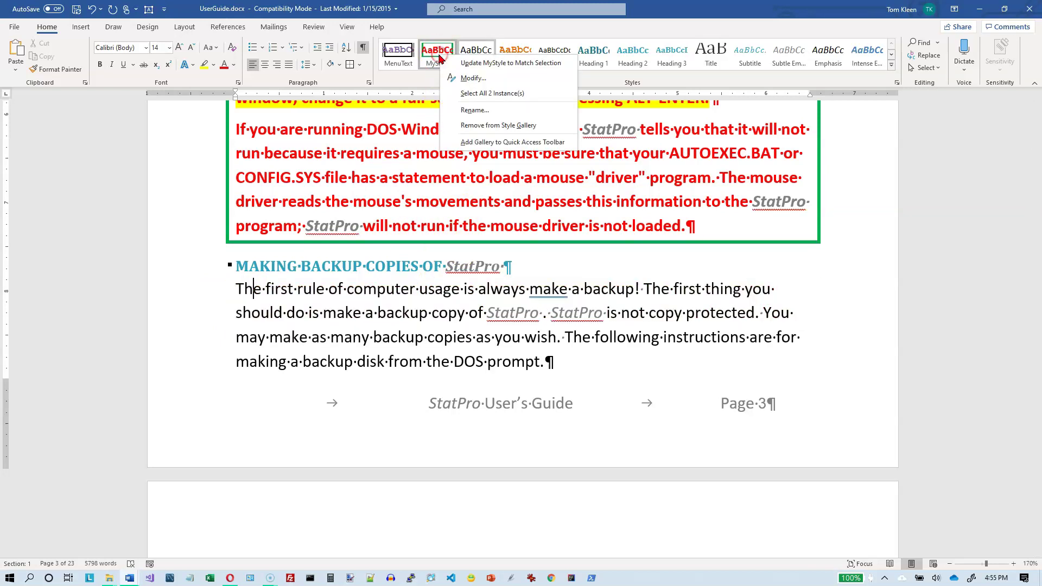
pyautogui.click(473, 77)
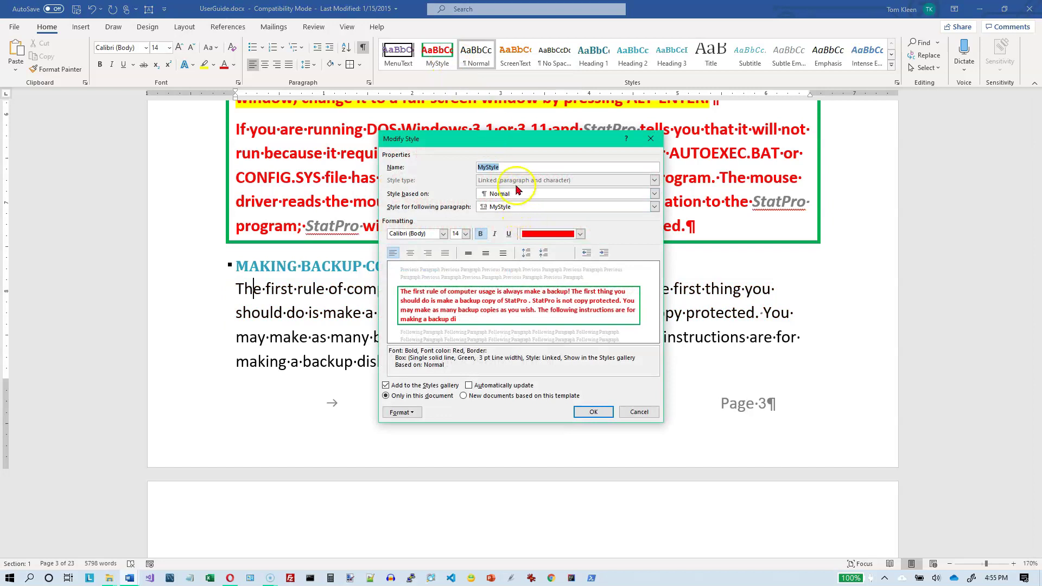
pyautogui.click(652, 145)
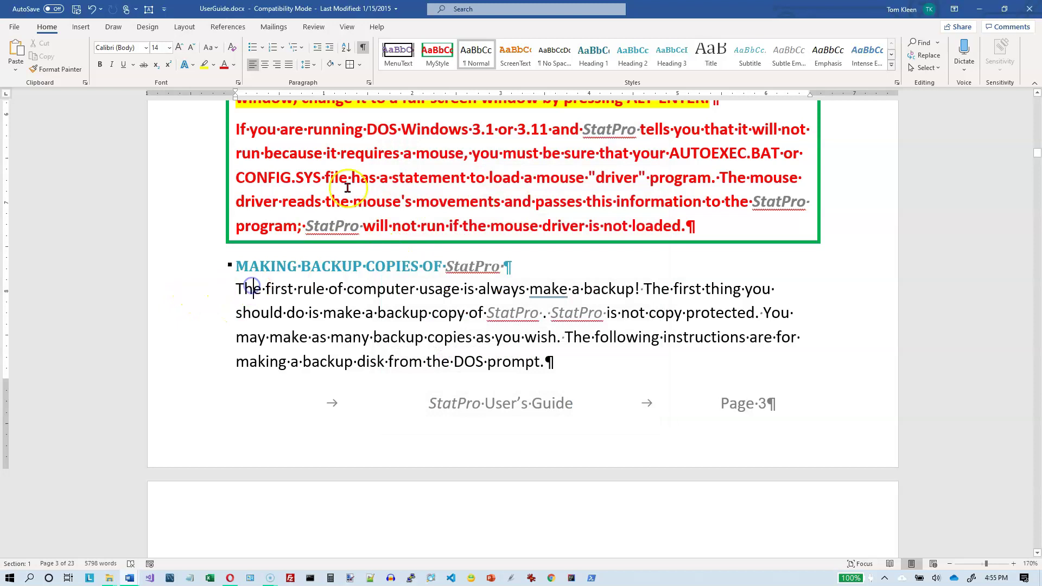
# Step: Apply MyStyle to the paragraph about the first rule of computer usage and check it across the page break
pyautogui.click(438, 54)
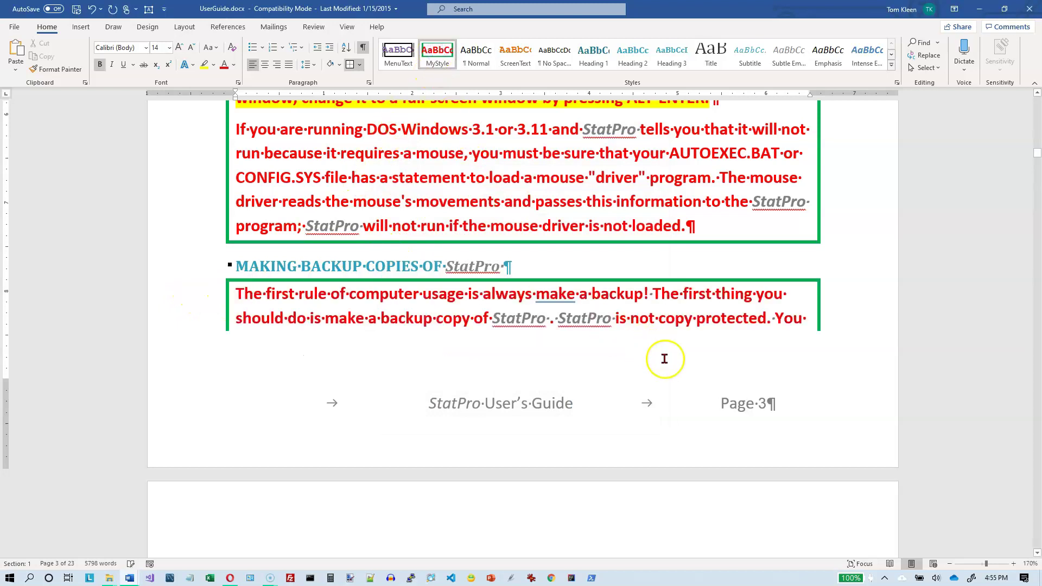
pyautogui.scroll(-3, 664, 359)
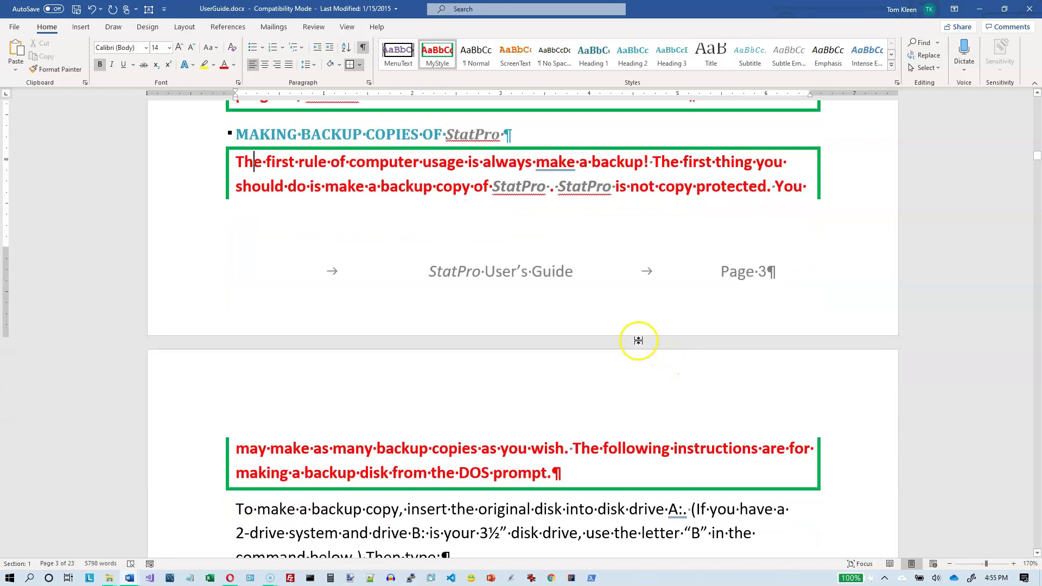
pyautogui.scroll(1, 624, 319)
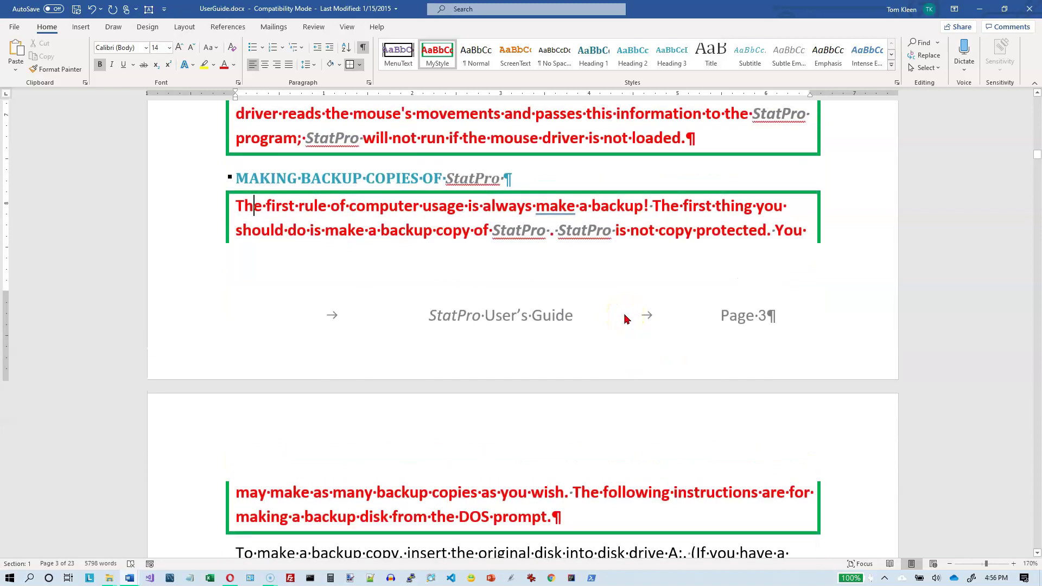
# Step: Place the cursor at the end of the highlighted first paragraph in the Introduction
pyautogui.scroll(1, 598, 264)
pyautogui.scroll(6, 598, 265)
pyautogui.click(721, 314)
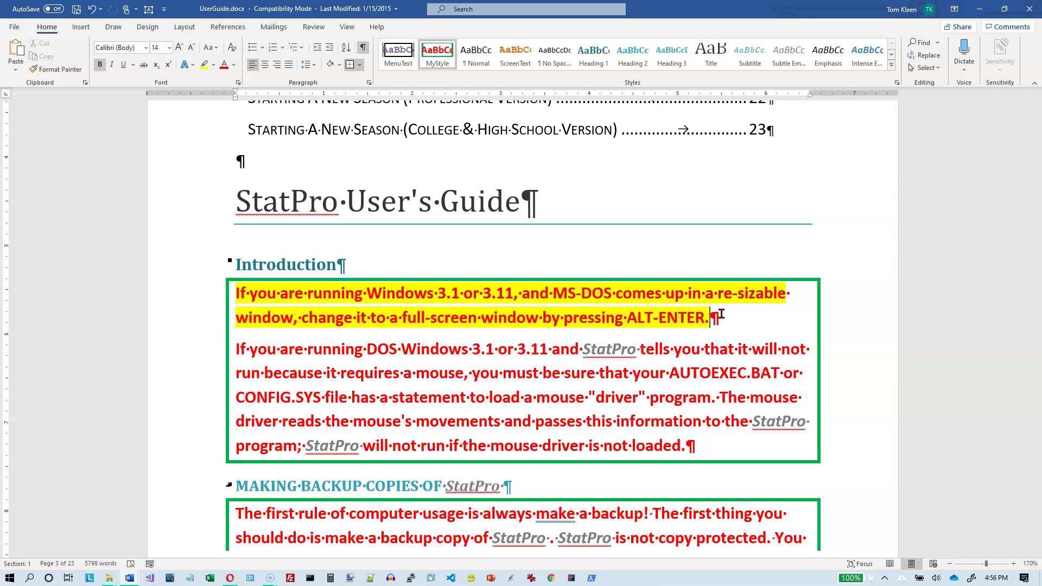
pyautogui.click(718, 315)
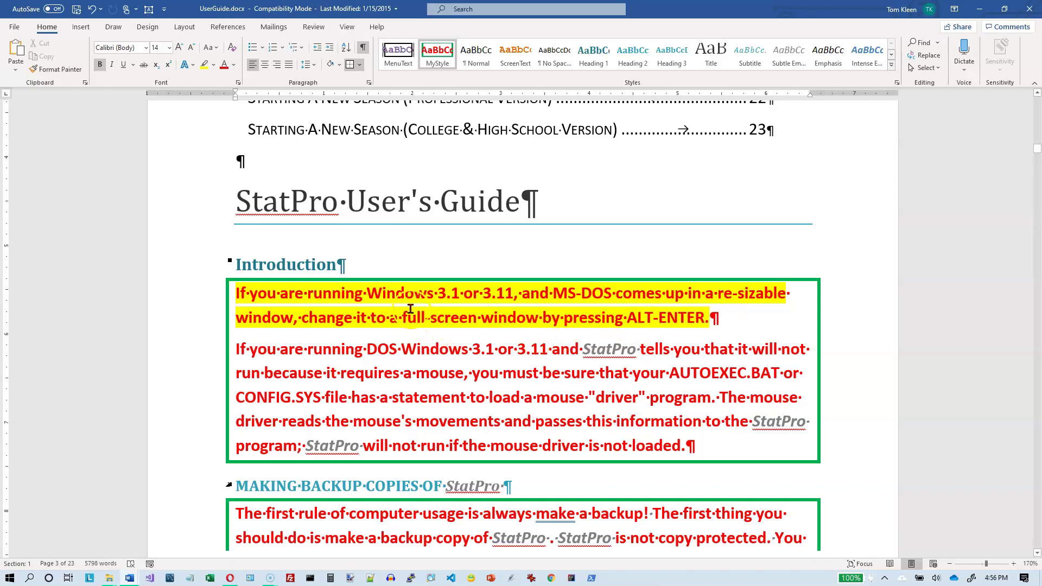